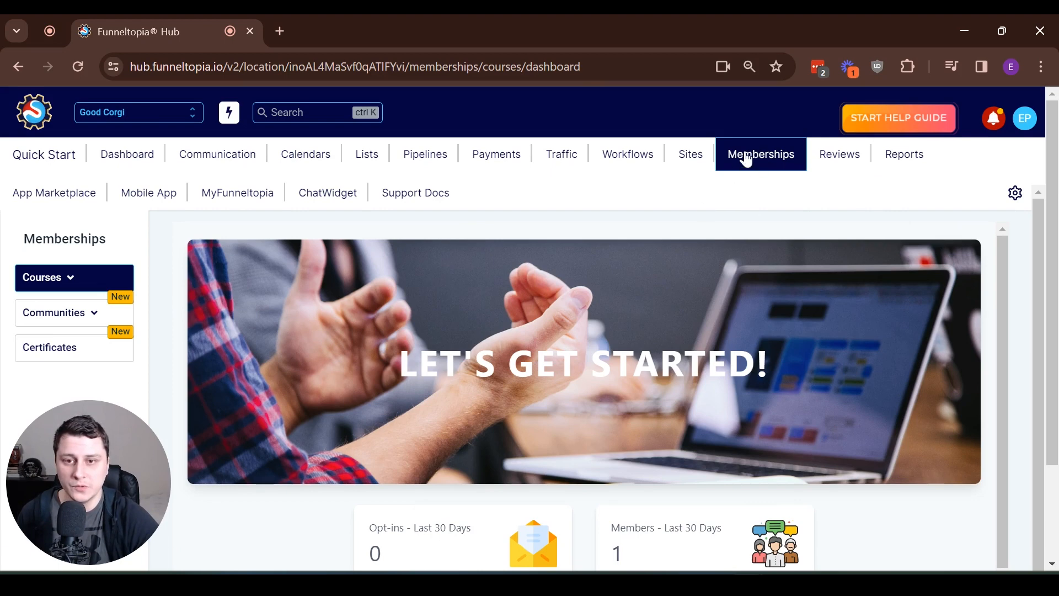
- Start a new course product from scratch using the Build your own template
mouse_move(85, 276)
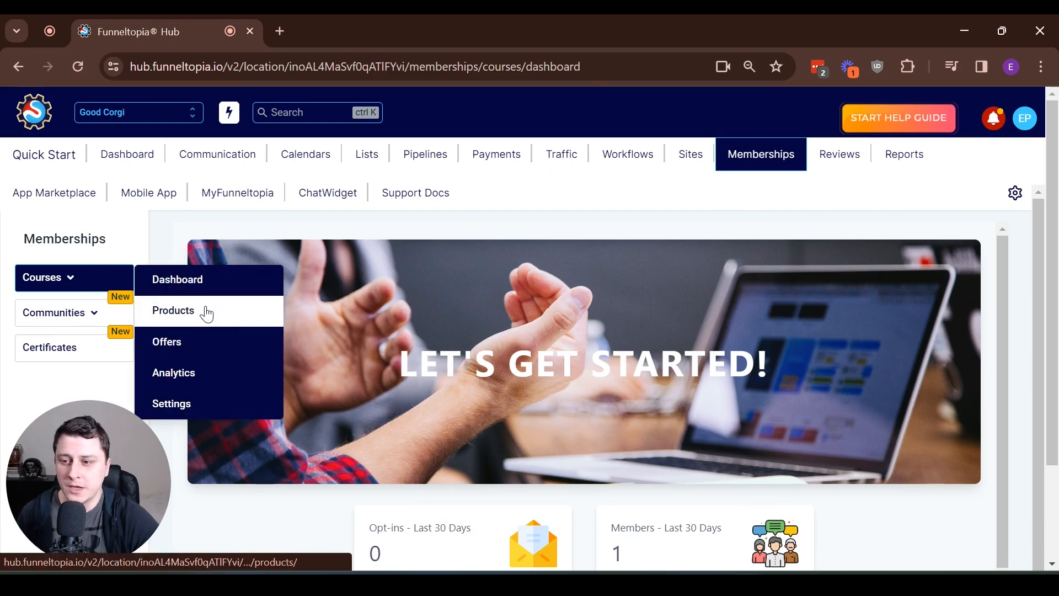
click(206, 313)
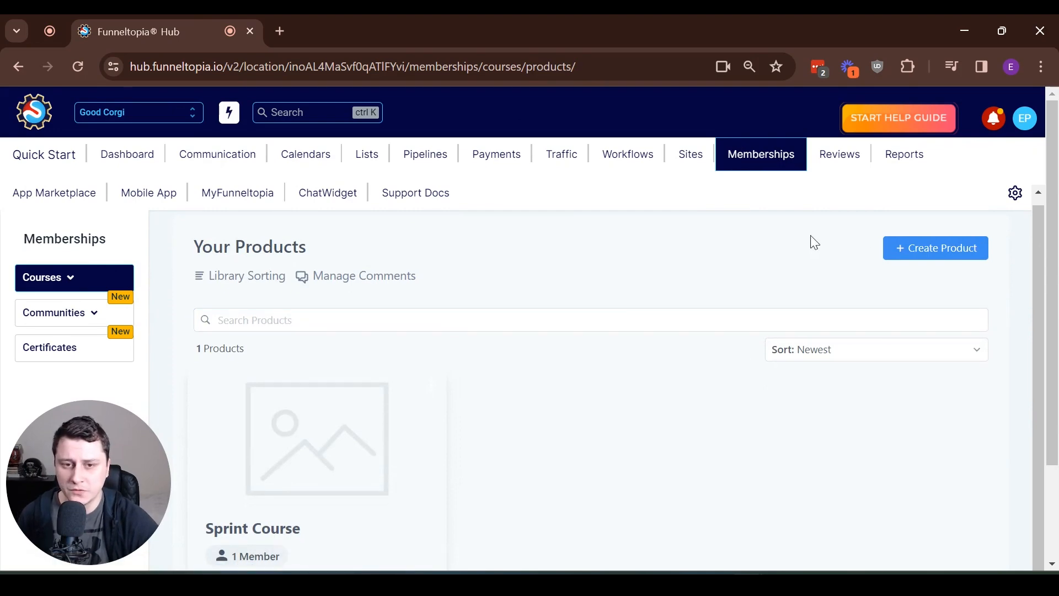
click(958, 258)
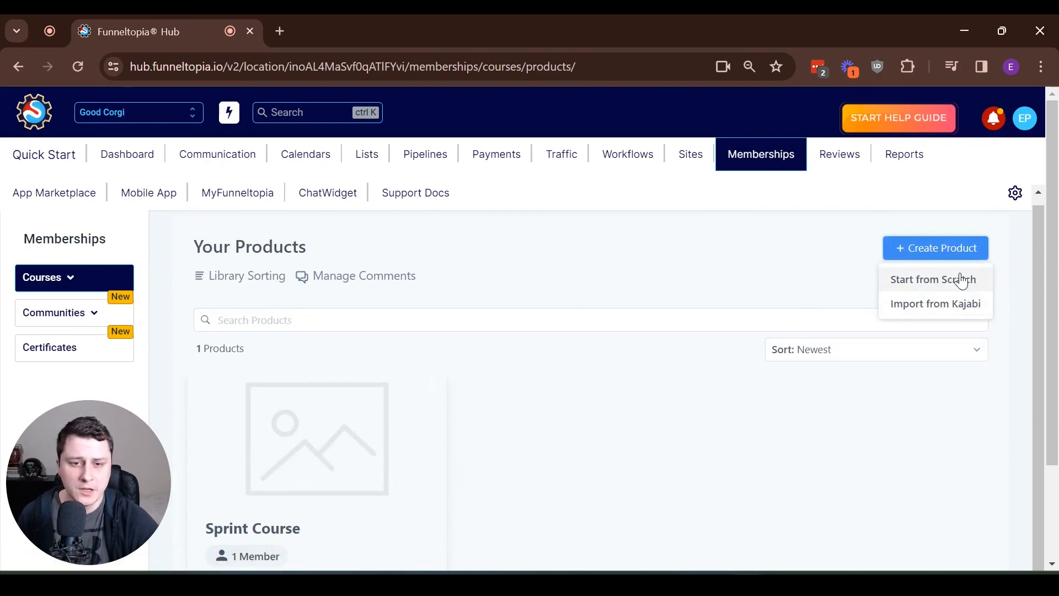
click(914, 280)
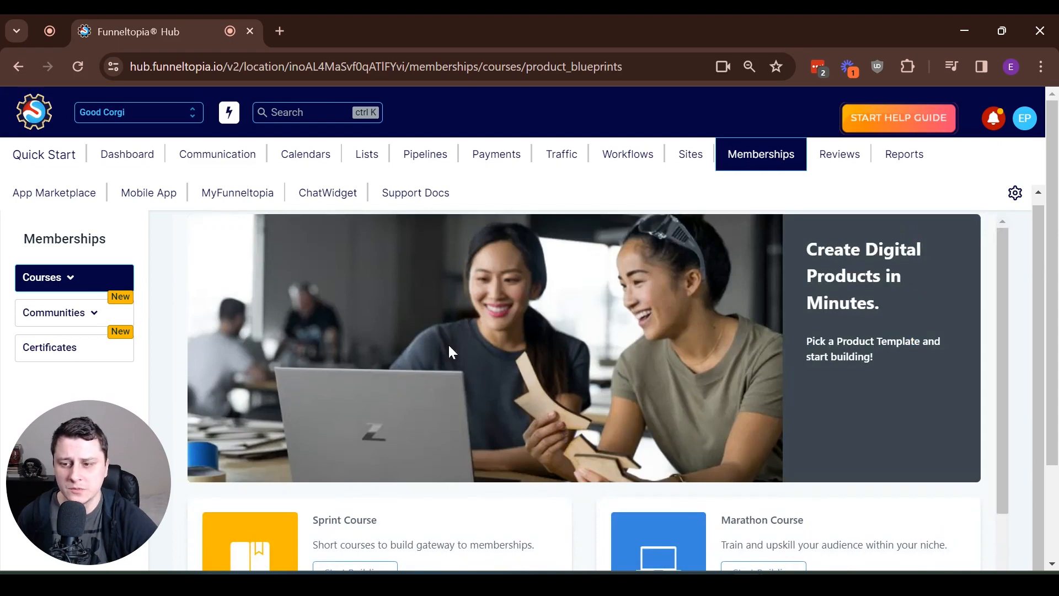
scroll(448, 350, down, 3)
scroll(717, 392, down, 2)
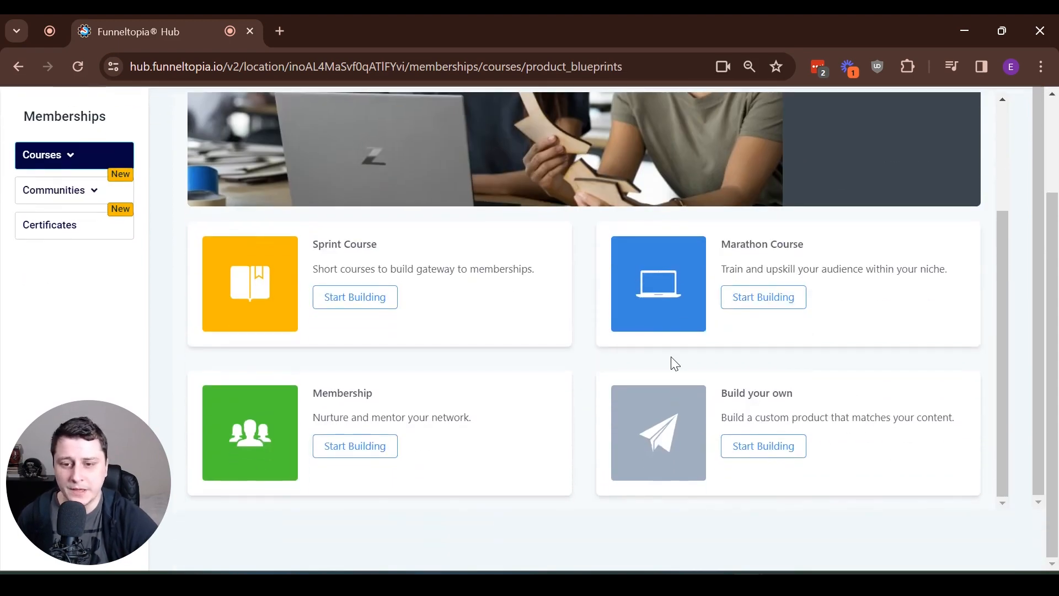
click(768, 450)
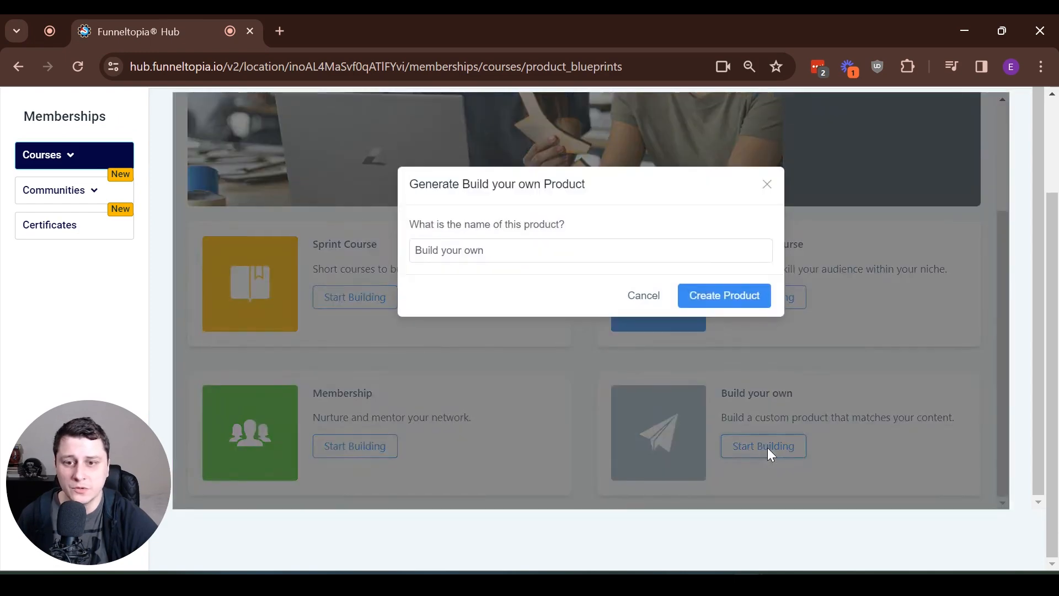
- Name the product "Corgi Command Academy: 4-Week Challenge" and create it
triple_click(535, 249)
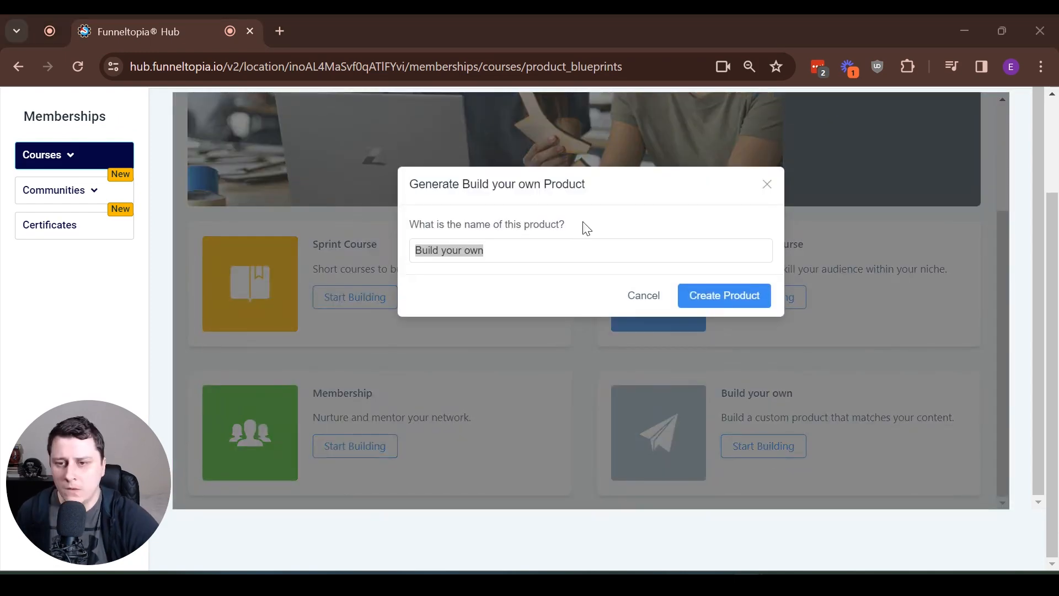
text(Corgi Command Academy: 4-Week)
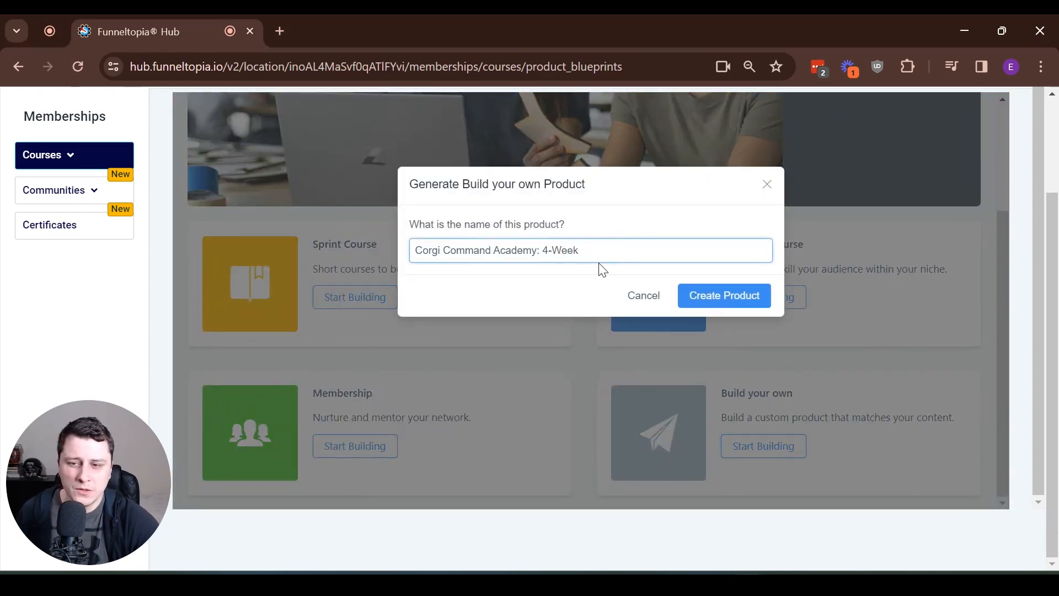
text(C)
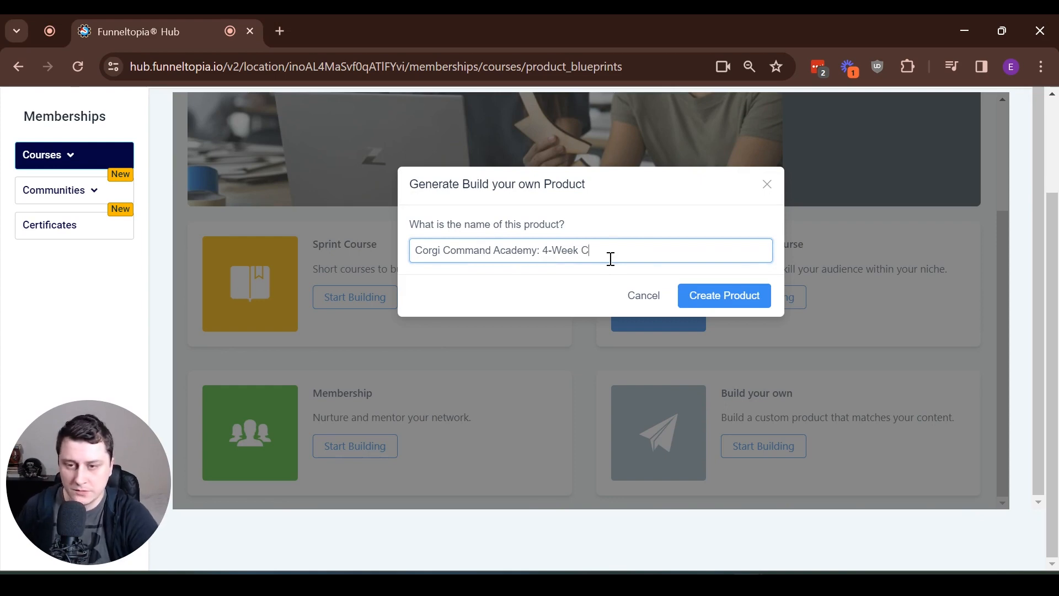
text(hallenge)
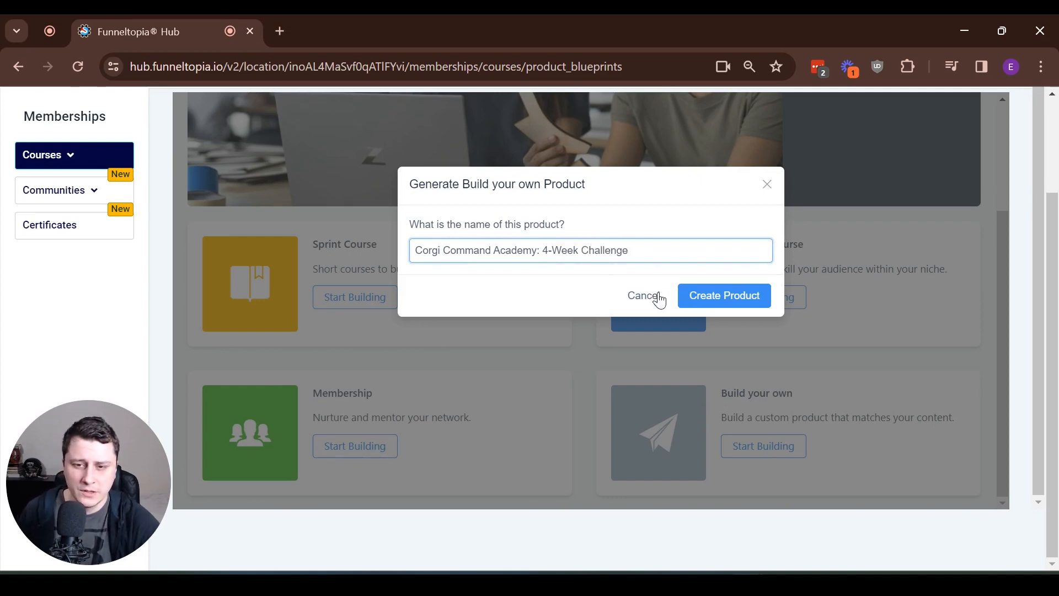
click(726, 295)
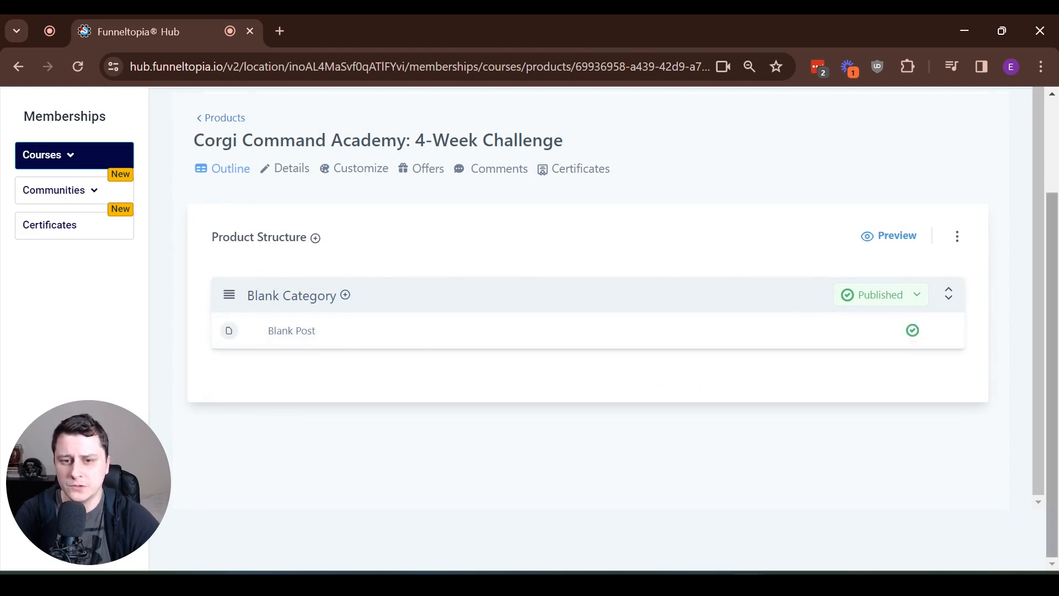
- Set the status of the Blank Category in the product outline to Draft
click(882, 296)
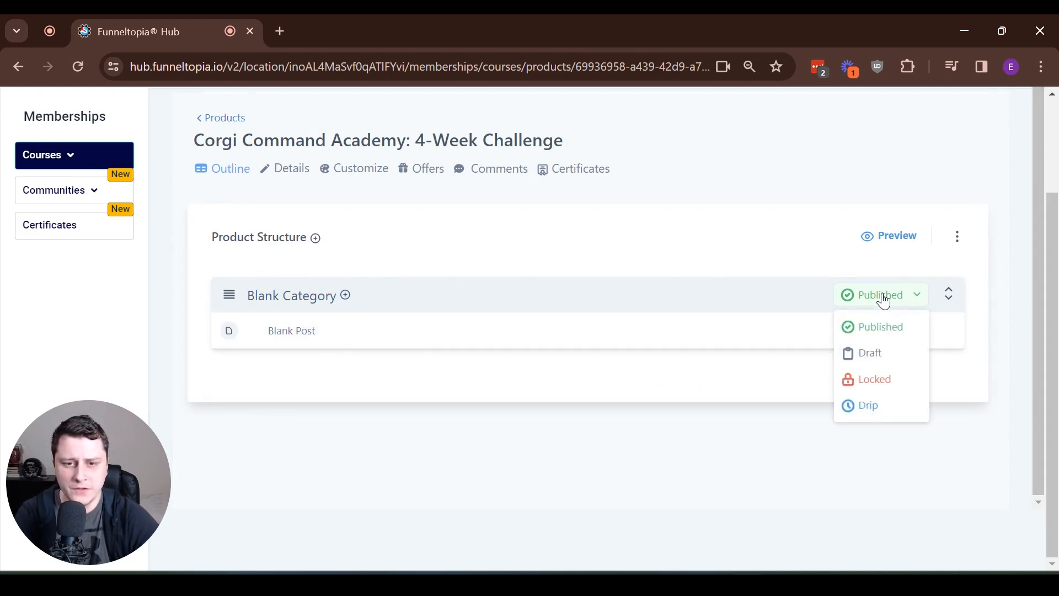
click(891, 359)
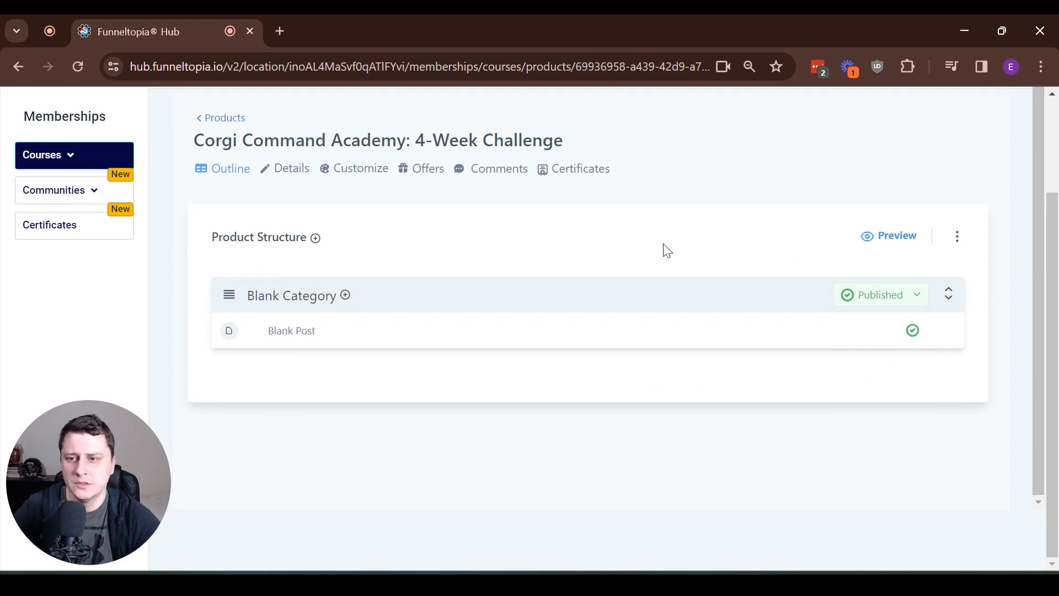
scroll(551, 210, up, 2)
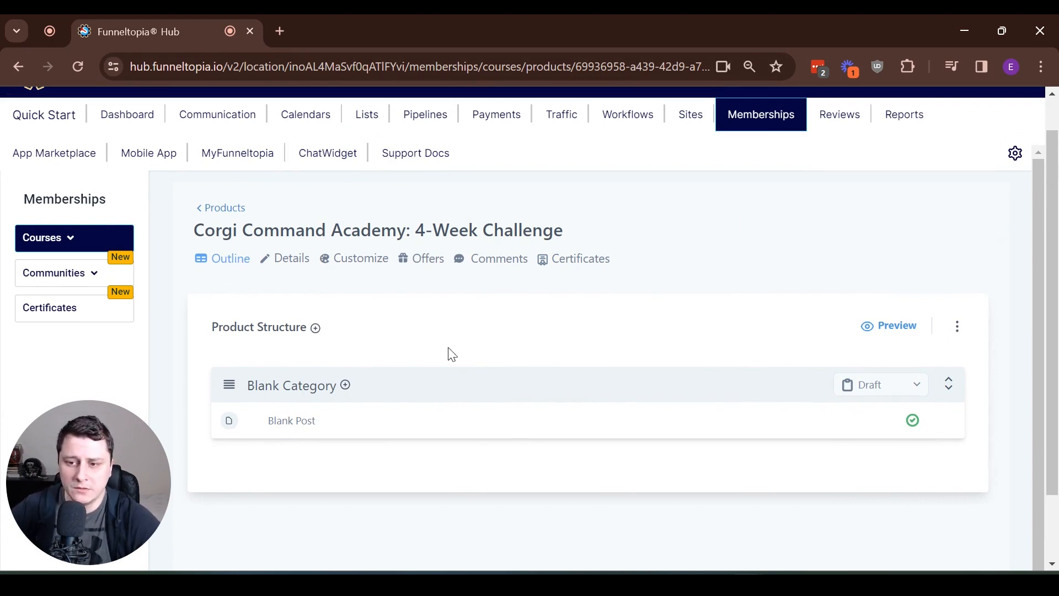
scroll(448, 354, down, 1)
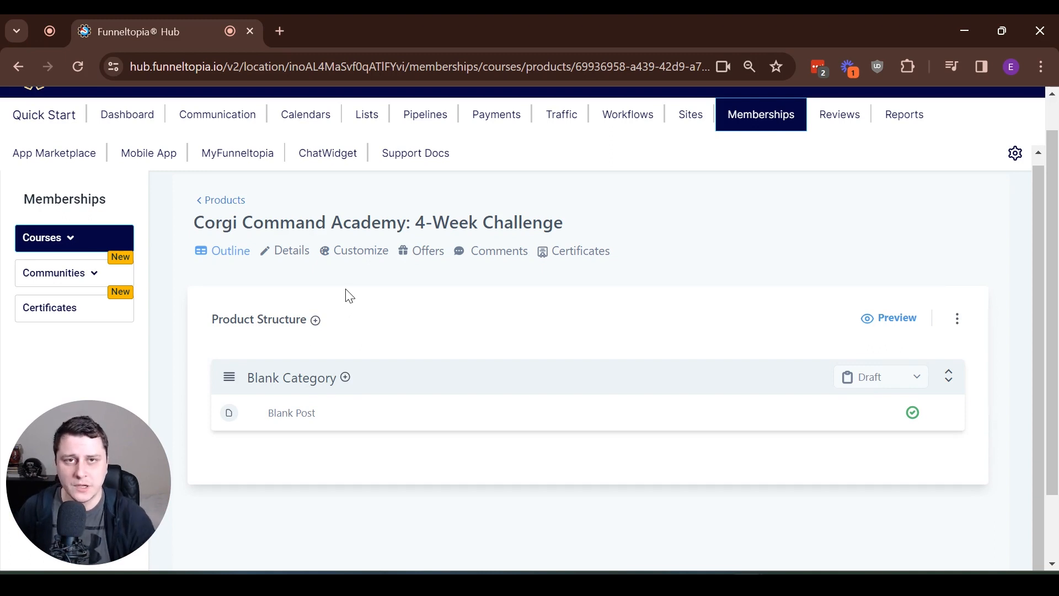
- In the product's details, upload Good Corgi banners.png as the product thumbnail
click(285, 261)
click(359, 339)
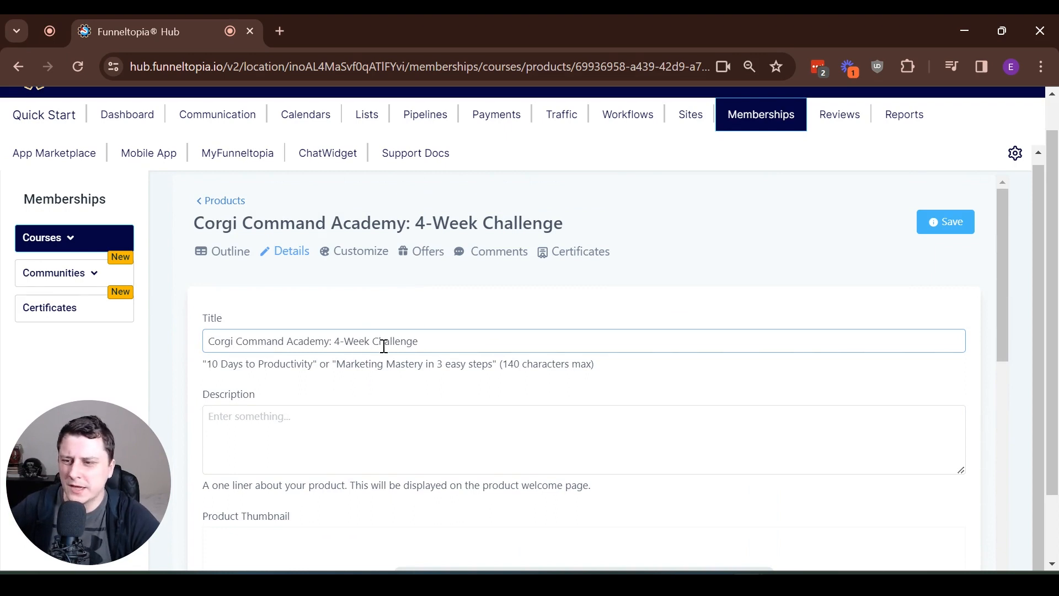
scroll(330, 331, down, 2)
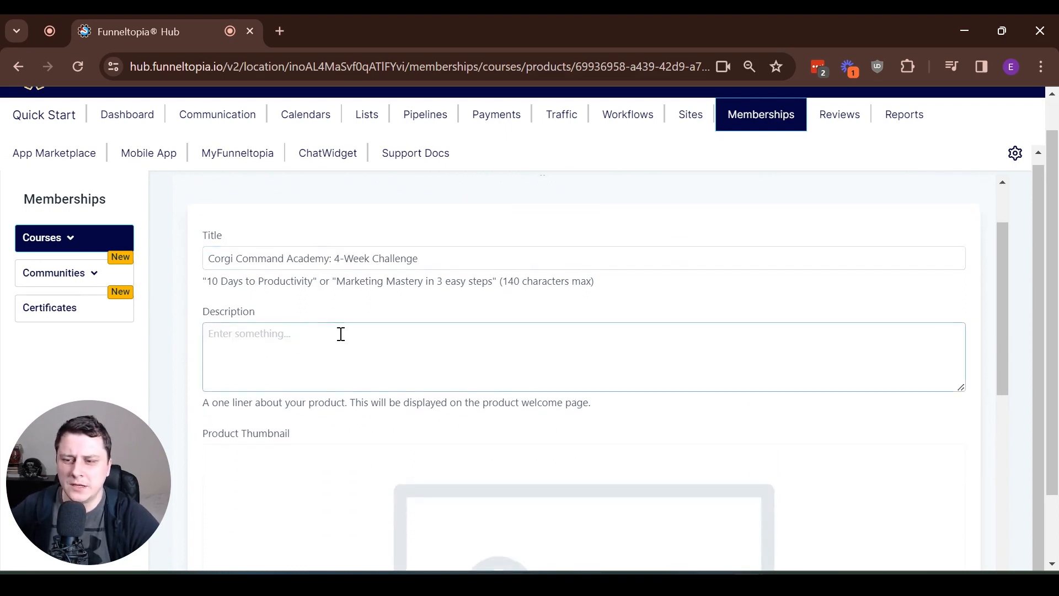
scroll(341, 334, down, 6)
scroll(690, 315, up, 4)
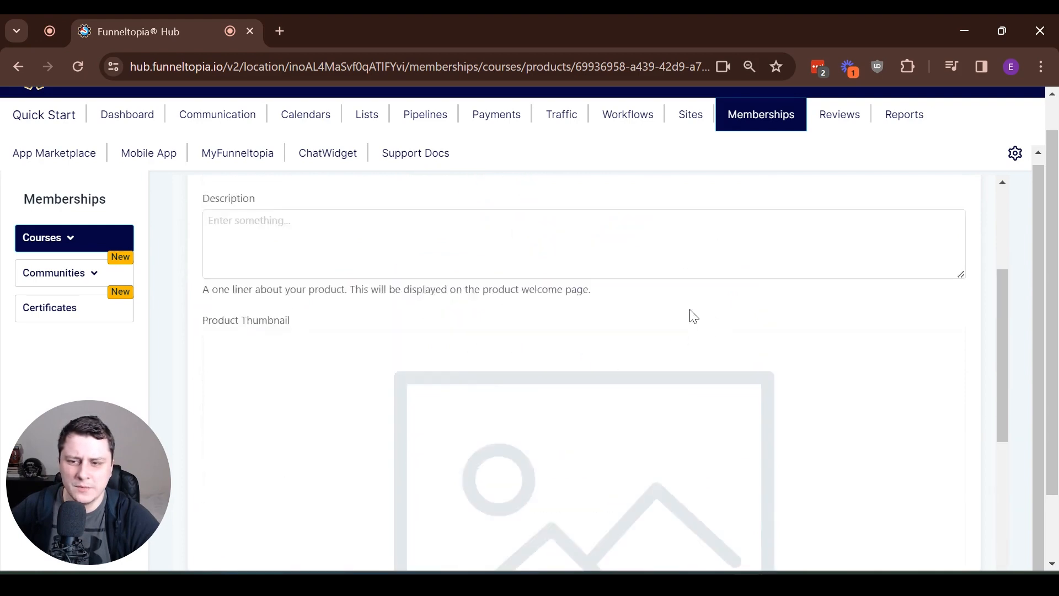
scroll(691, 312, down, 5)
click(239, 429)
mouse_move(255, 429)
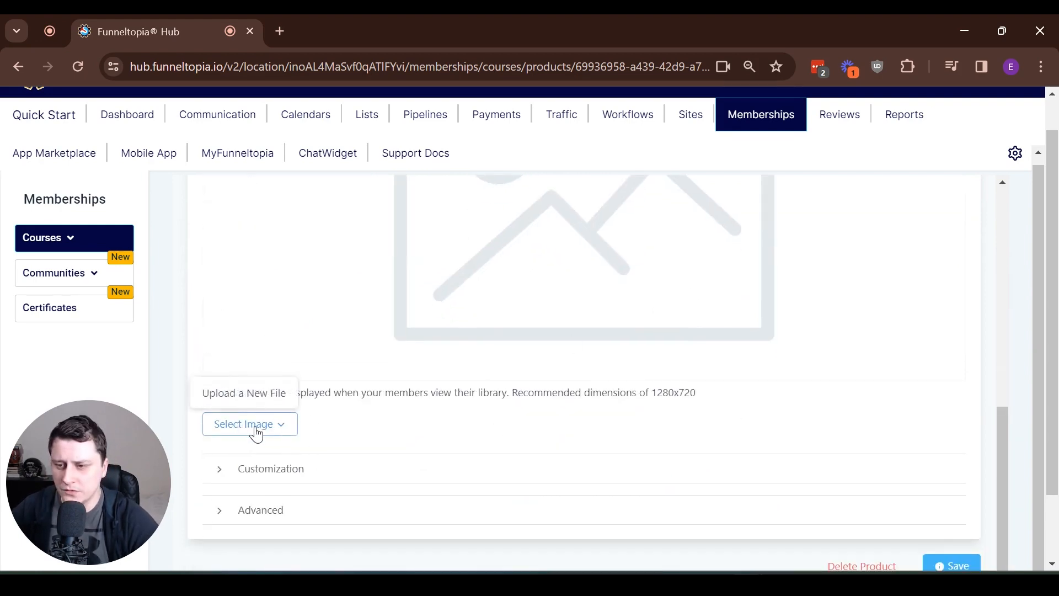
click(246, 394)
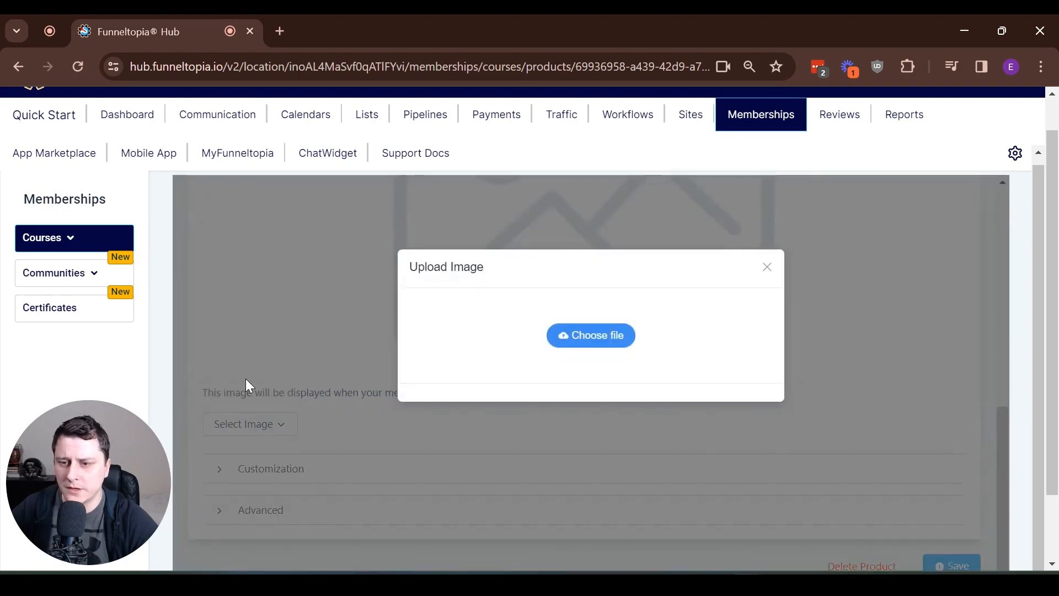
click(586, 341)
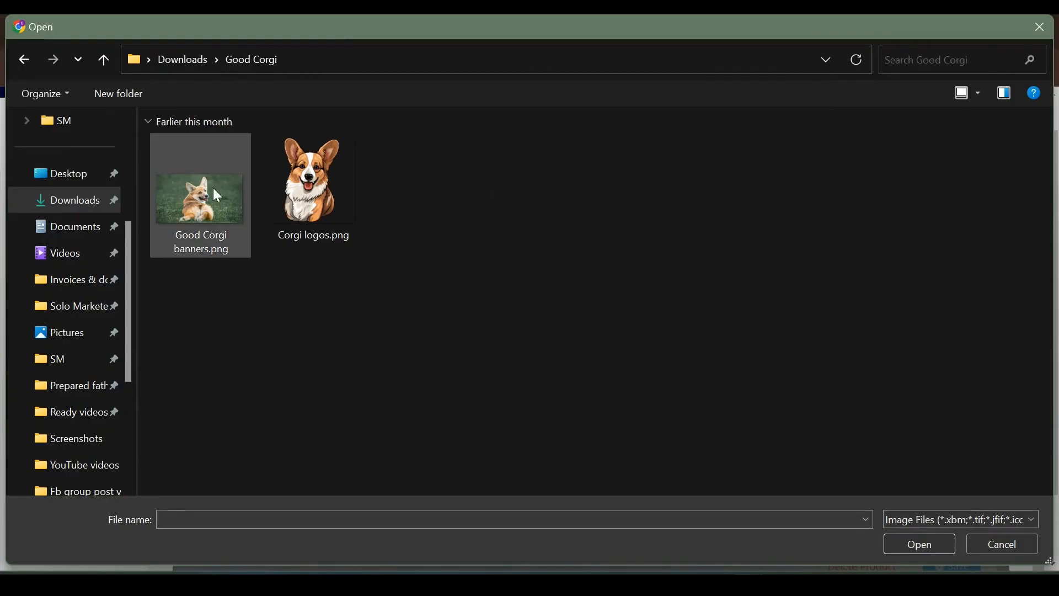
double_click(201, 198)
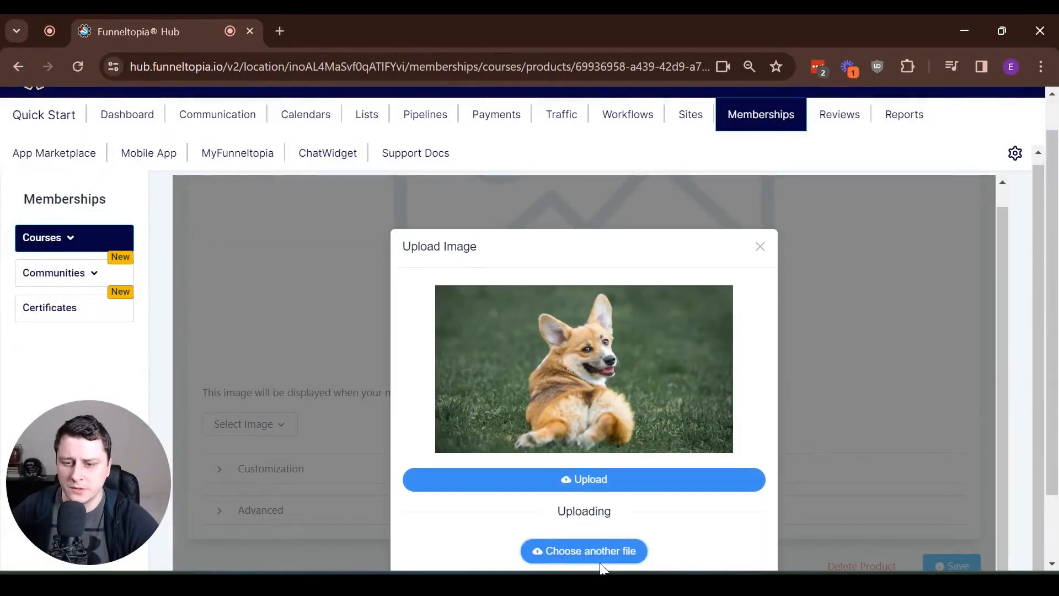
click(599, 479)
- Expand the product's customization settings and examine the instructor heading, headshot, name, title and bio fields
scroll(547, 418, down, 5)
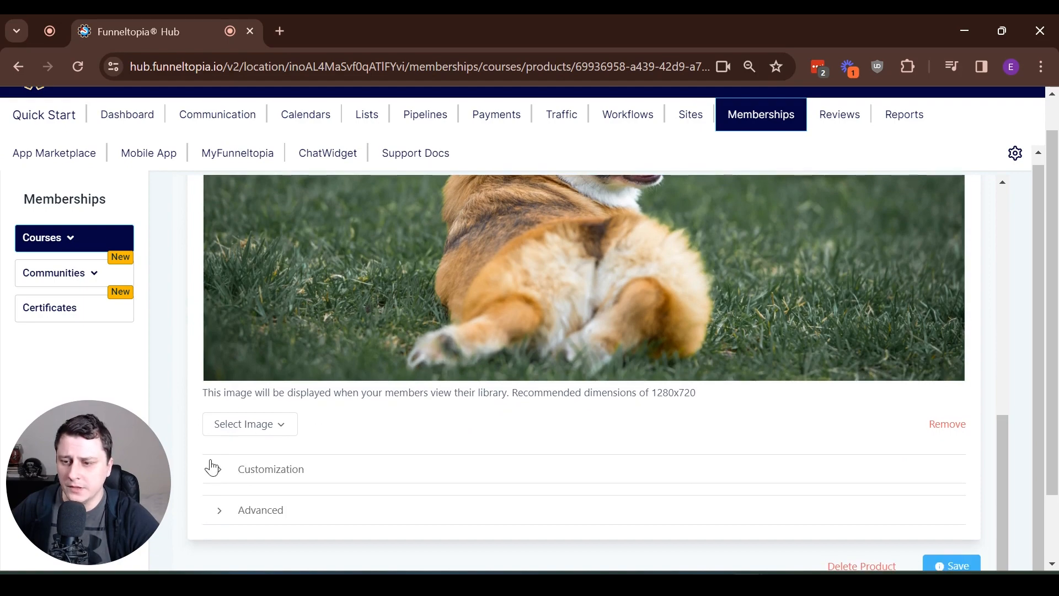
click(275, 469)
scroll(447, 350, down, 4)
scroll(448, 351, up, 3)
scroll(446, 349, down, 3)
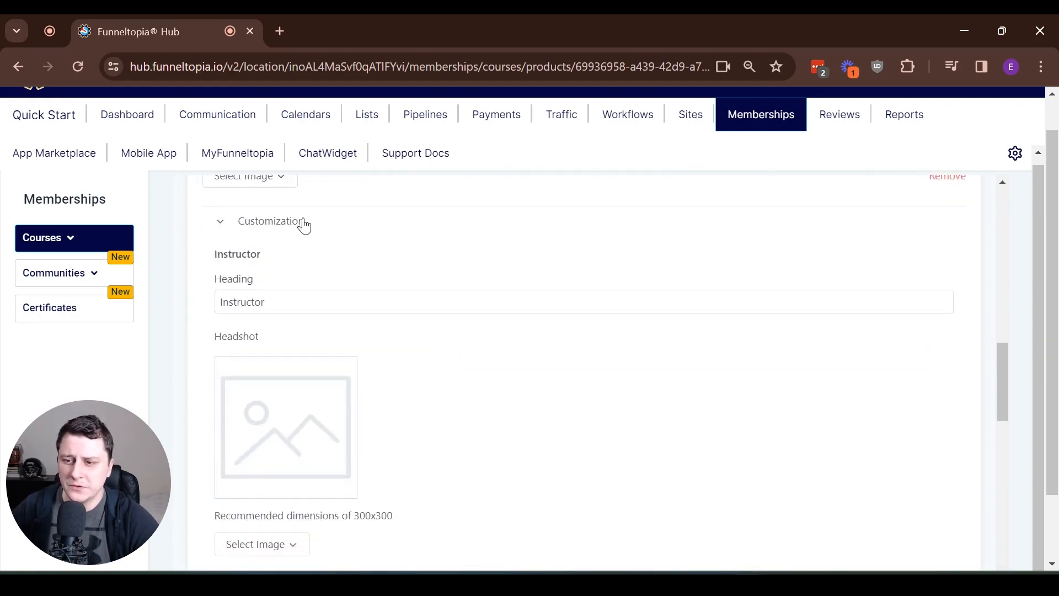
click(347, 307)
double_click(300, 305)
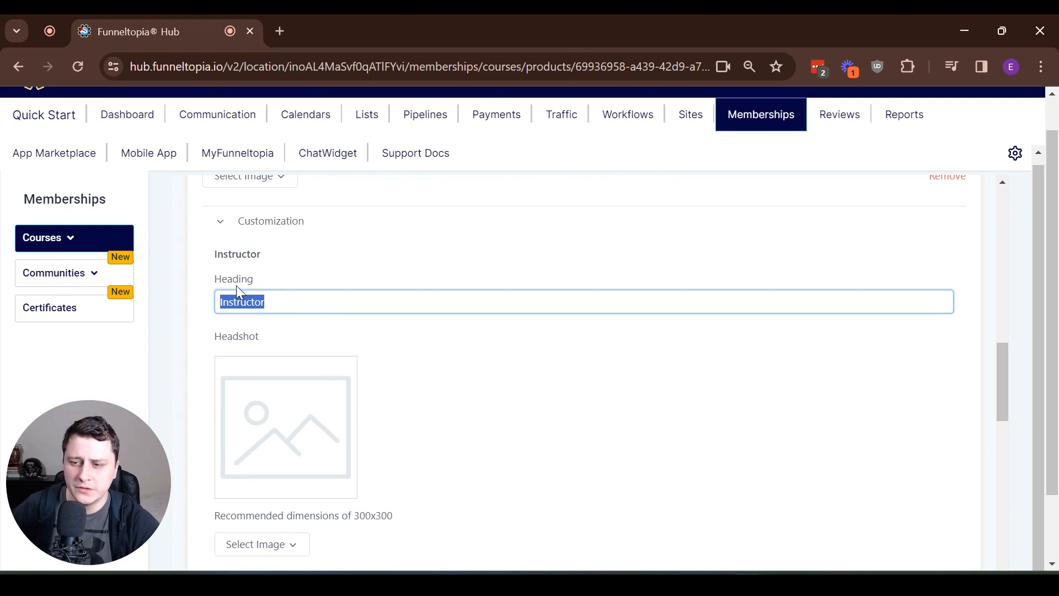
scroll(342, 314, down, 1)
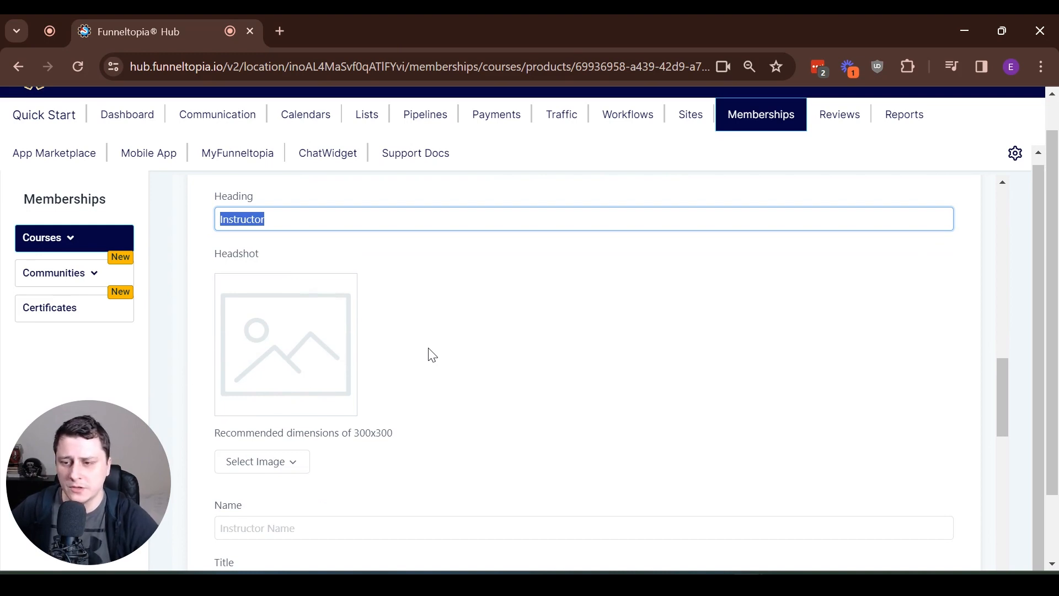
scroll(430, 356, down, 1)
click(282, 386)
click(242, 378)
click(259, 384)
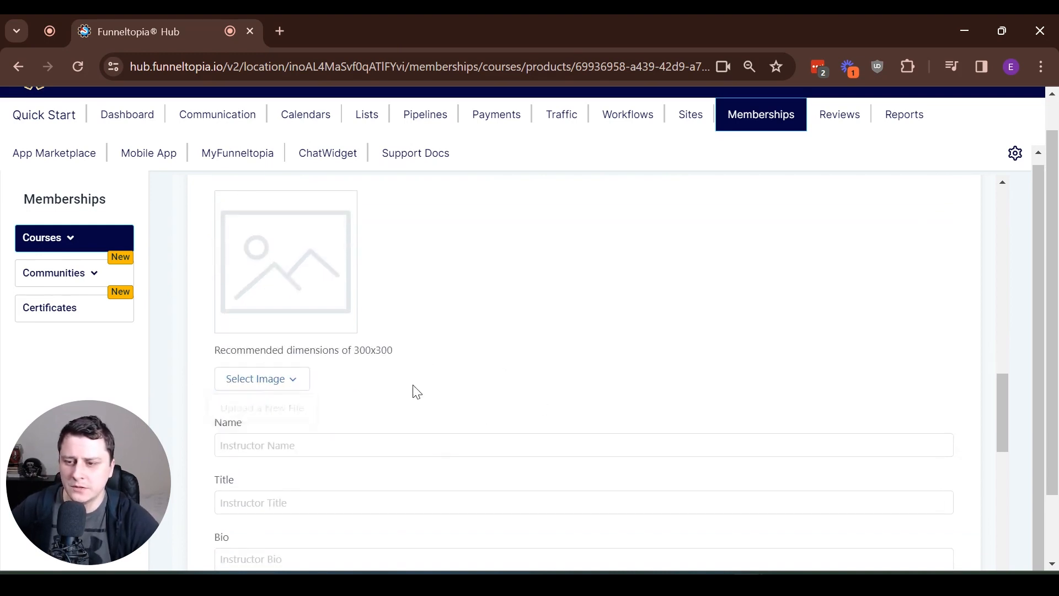
scroll(413, 390, down, 1)
click(299, 361)
click(288, 419)
scroll(524, 375, down, 2)
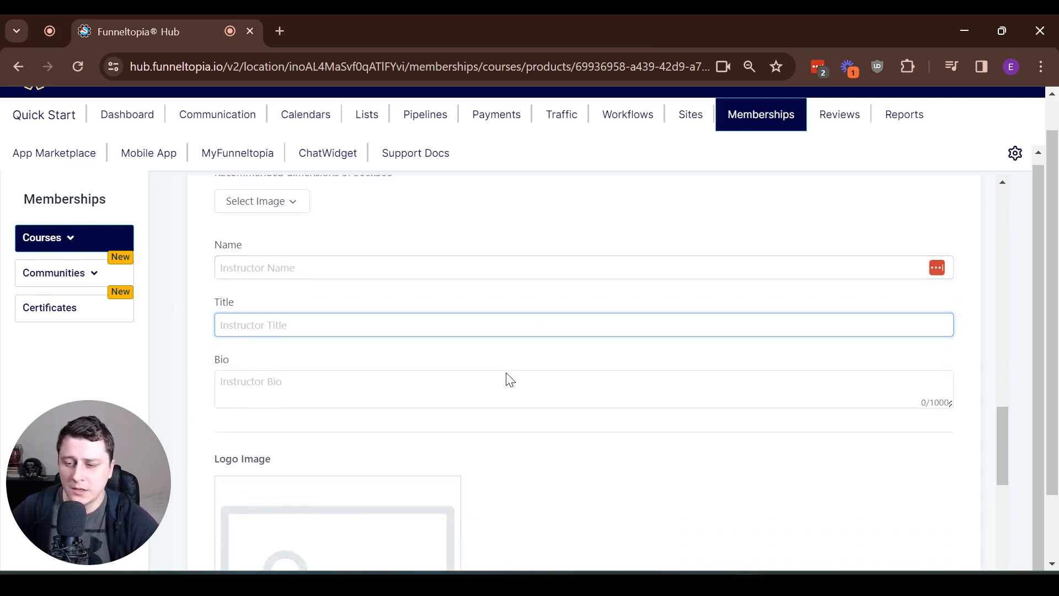
click(287, 310)
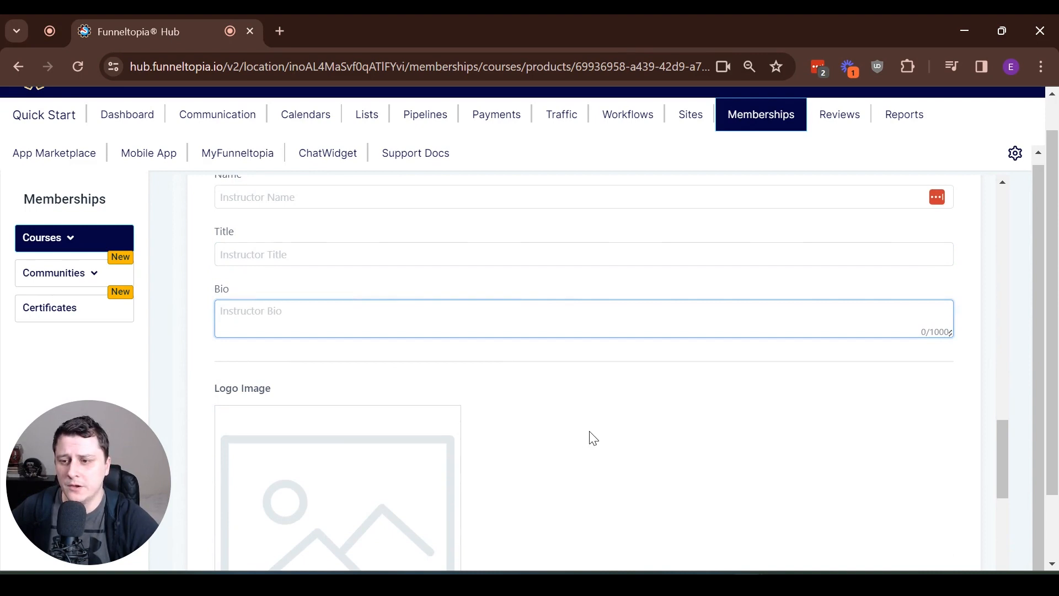
- Examine the logo and favicon image settings and their recommended dimensions
scroll(593, 439, down, 2)
scroll(480, 349, up, 1)
scroll(514, 289, down, 5)
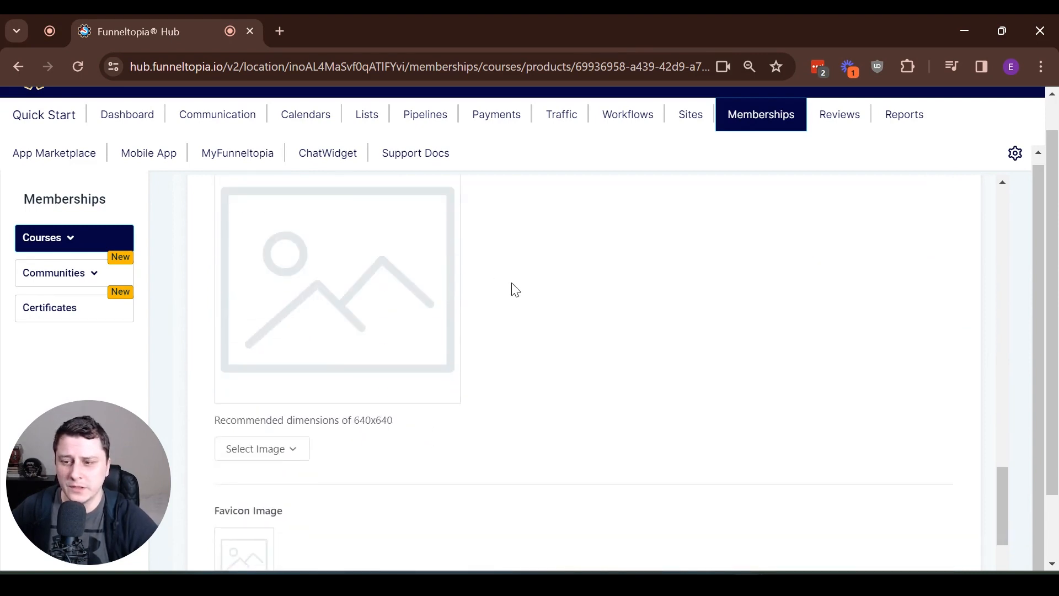
scroll(515, 290, down, 1)
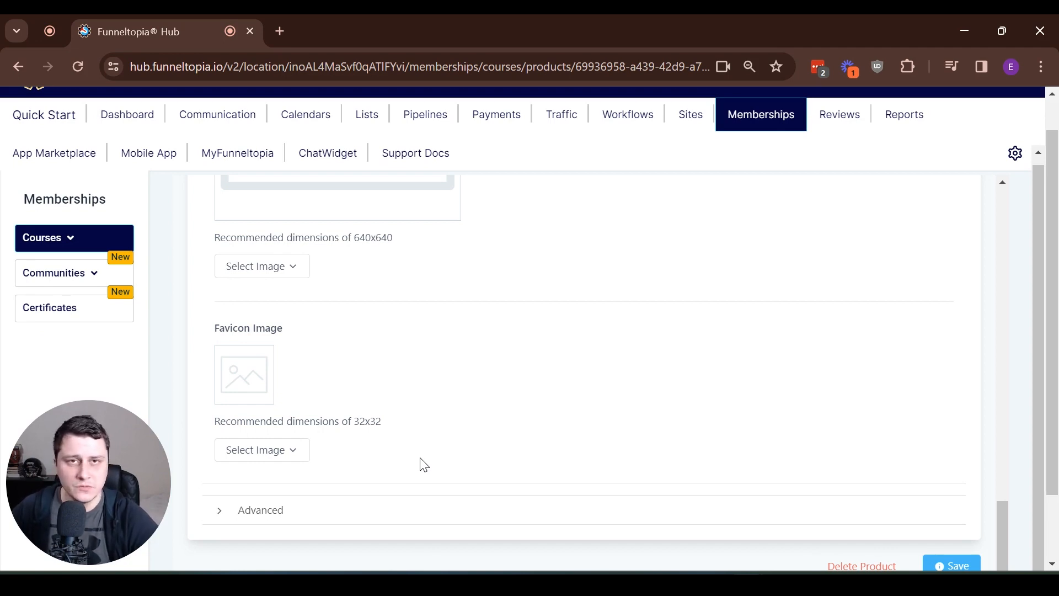
drag(354, 421, 396, 420)
click(405, 430)
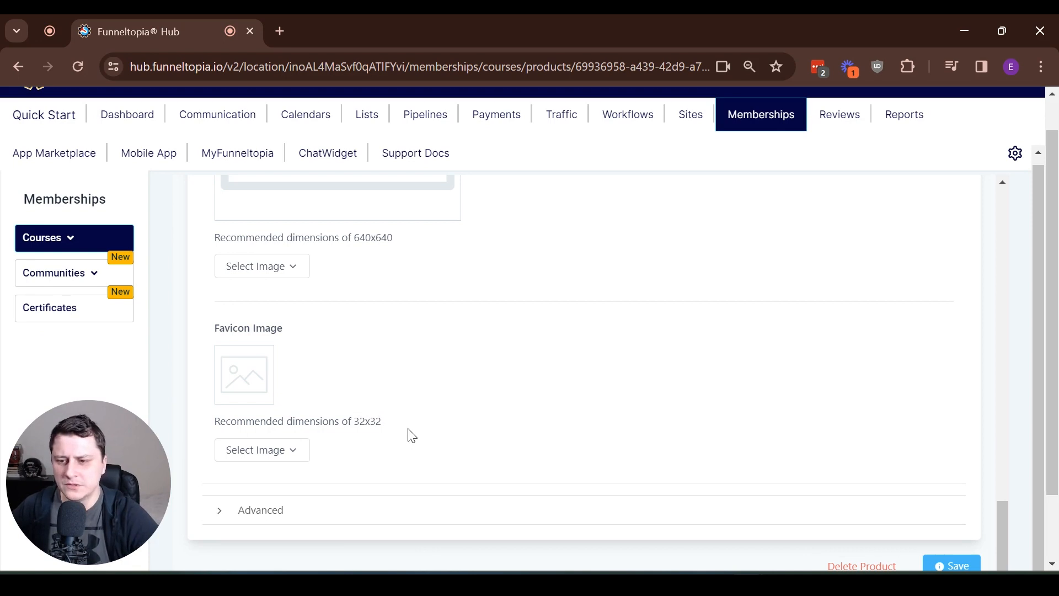
- Expand the product's advanced settings and examine the custom code and tracking code editors
click(246, 511)
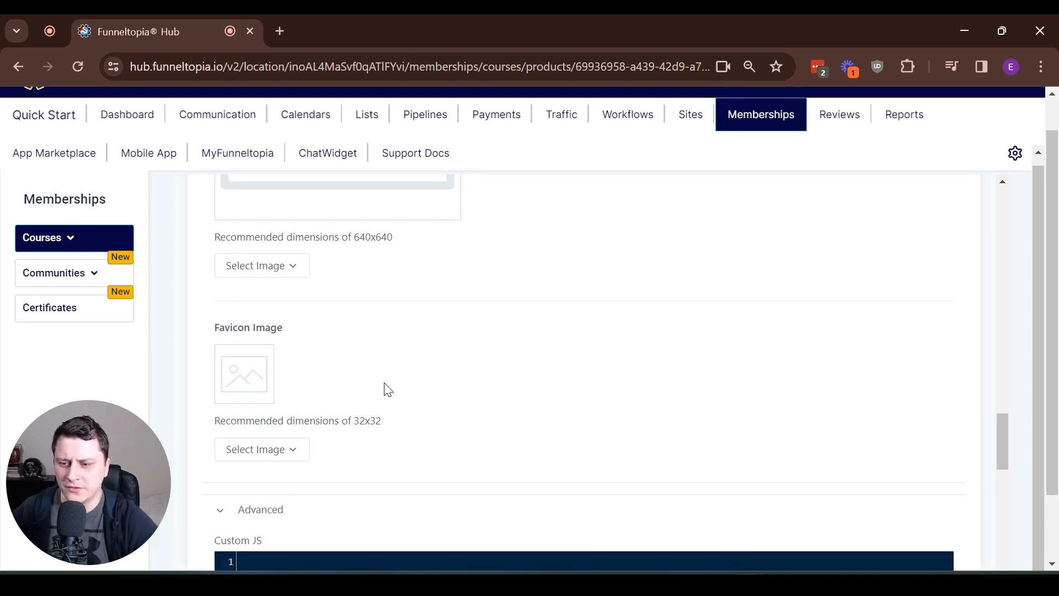
scroll(386, 388, down, 2)
scroll(398, 396, down, 6)
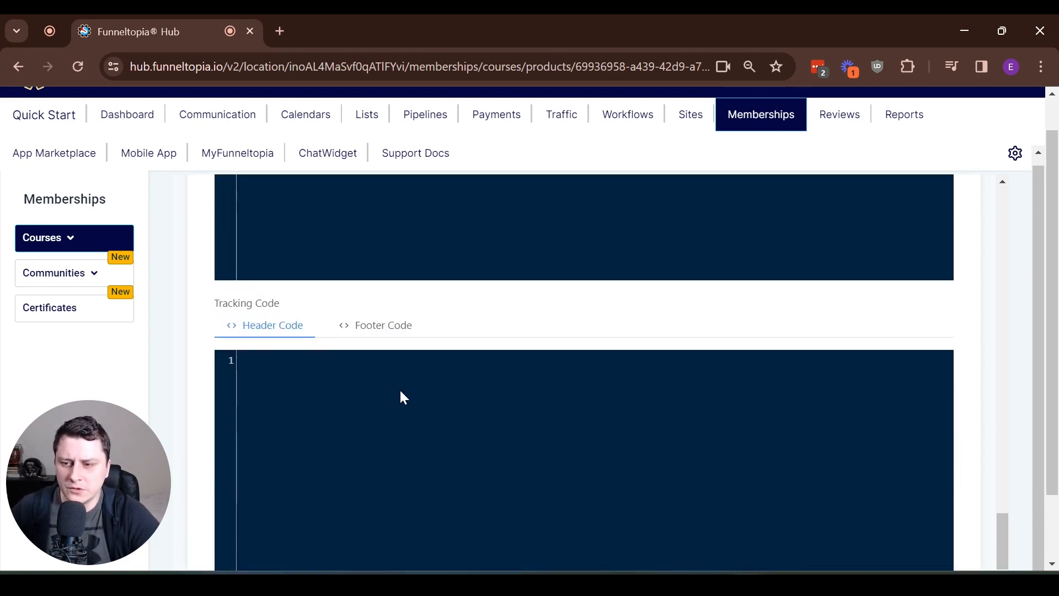
scroll(400, 396, up, 6)
scroll(404, 396, down, 6)
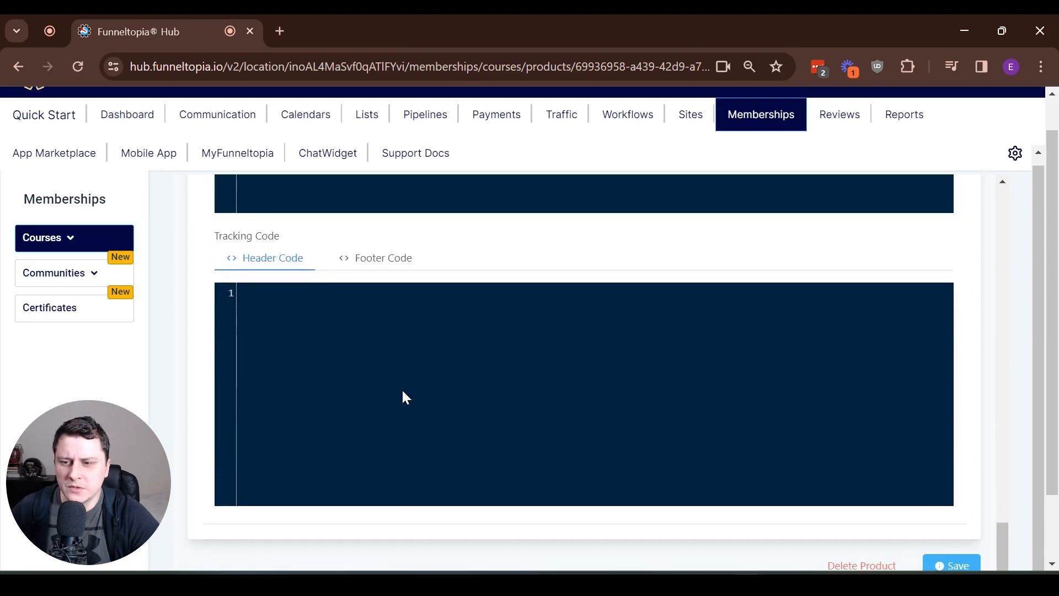
- Open the theme customization of the course product and apply the Neue theme
scroll(406, 397, up, 5)
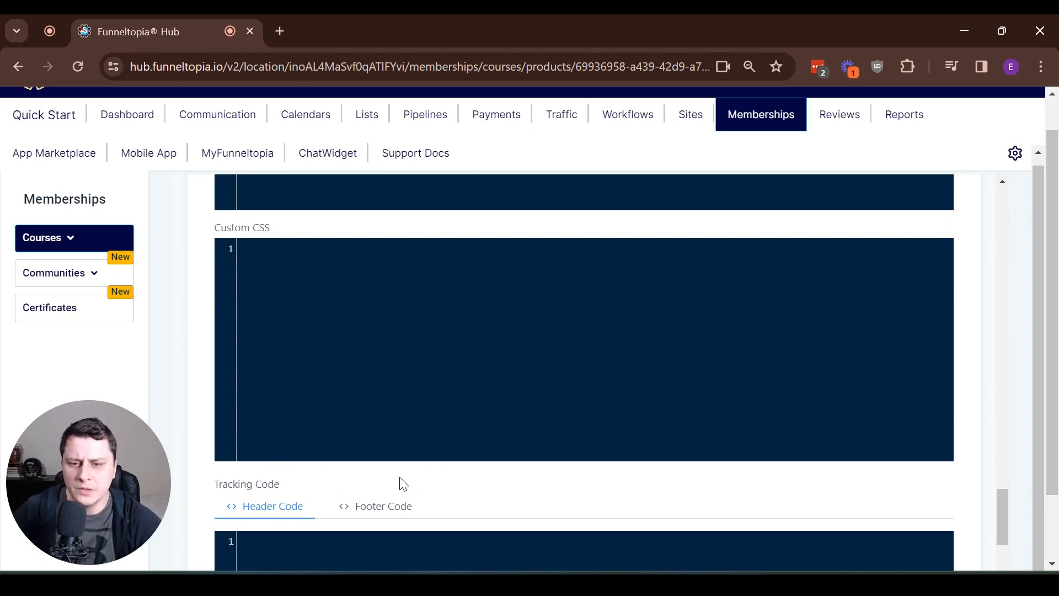
scroll(404, 484, up, 10)
scroll(402, 483, up, 5)
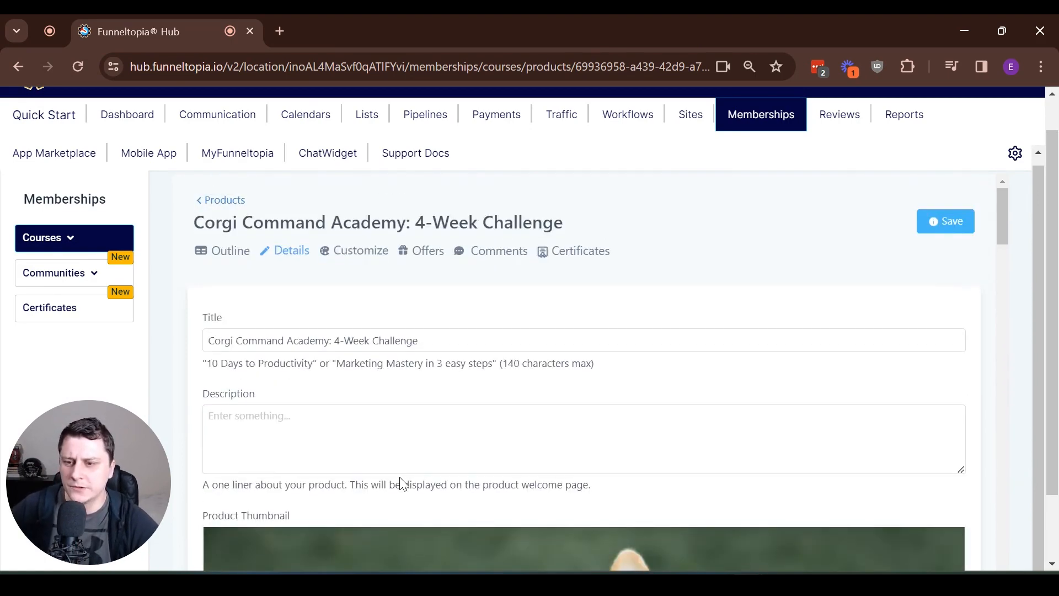
click(363, 248)
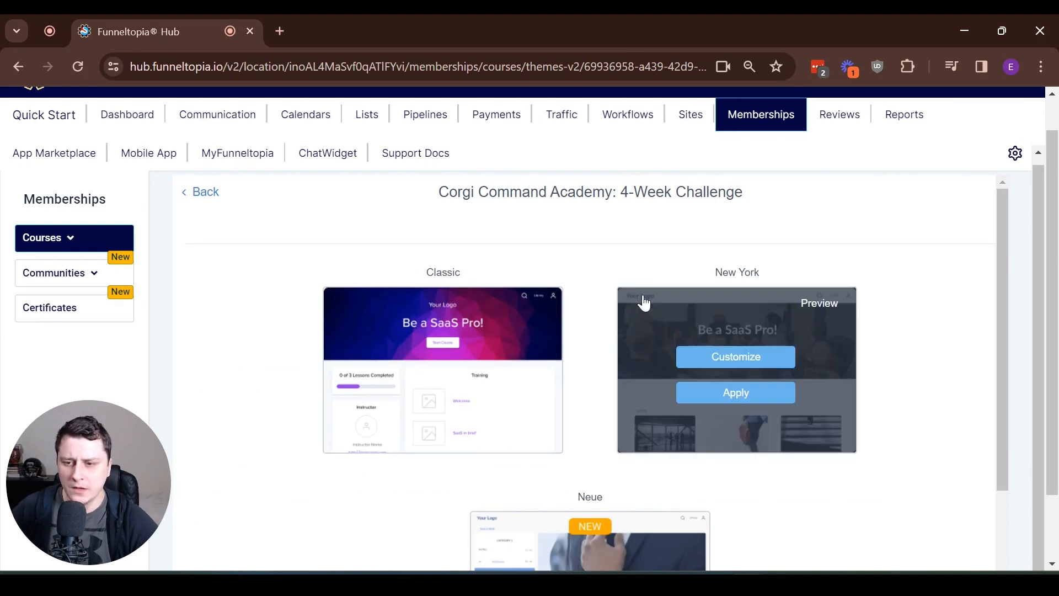
scroll(739, 343, down, 2)
scroll(805, 534, down, 1)
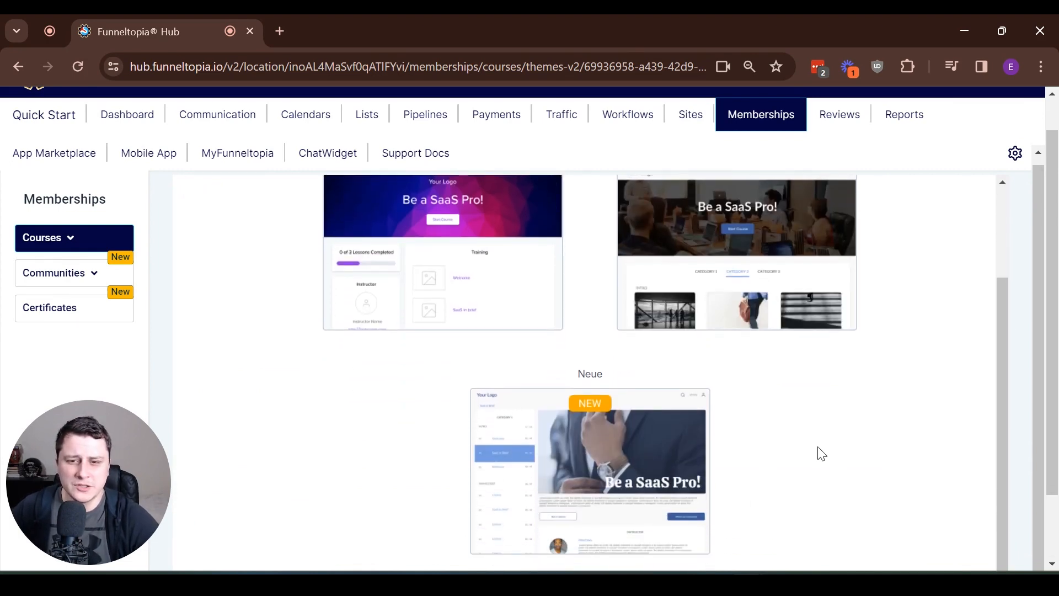
scroll(819, 452, up, 2)
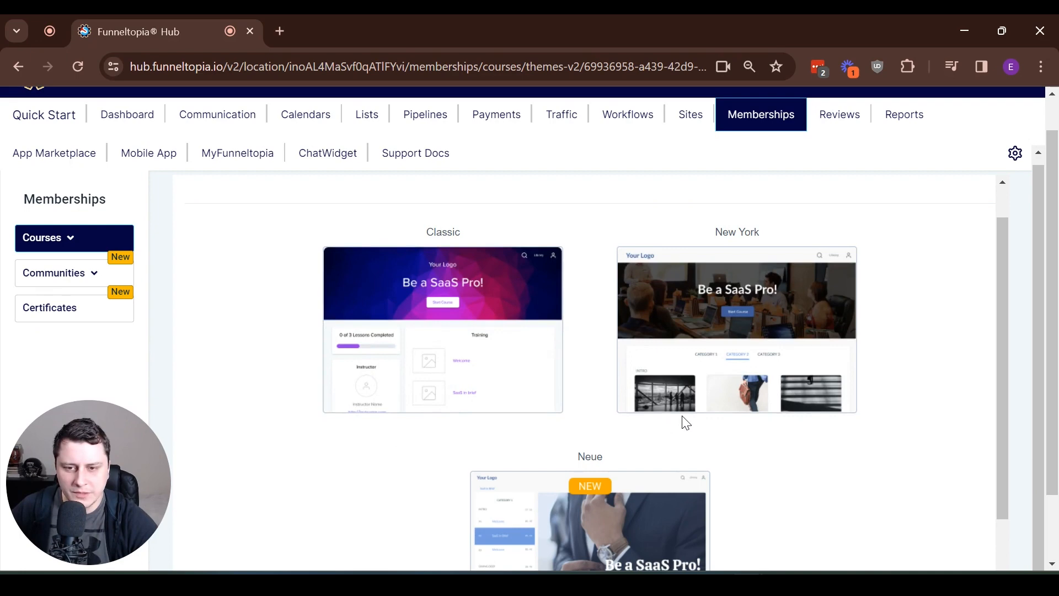
scroll(938, 437, down, 2)
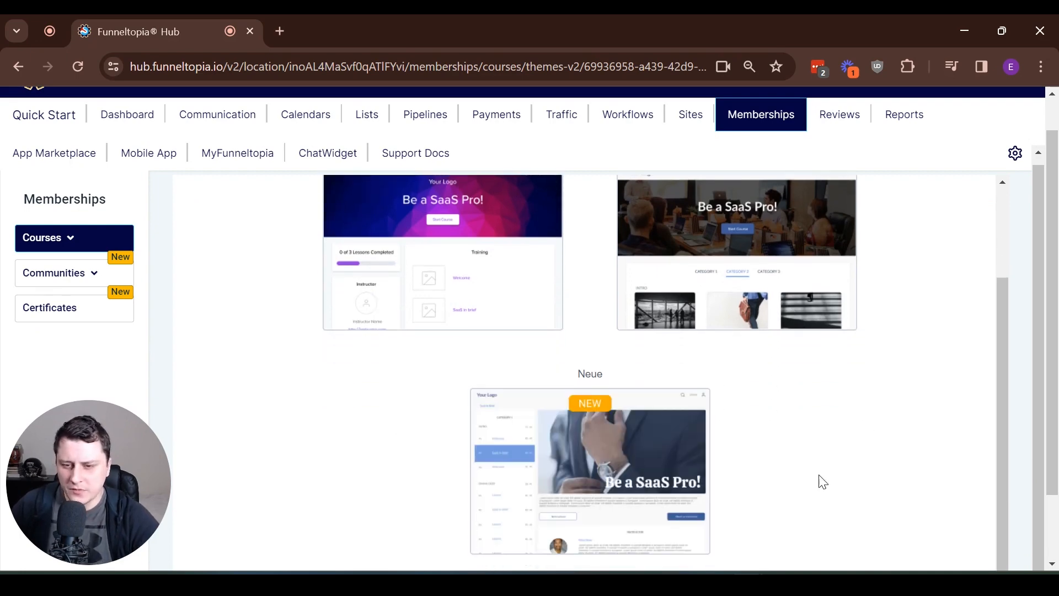
mouse_move(608, 489)
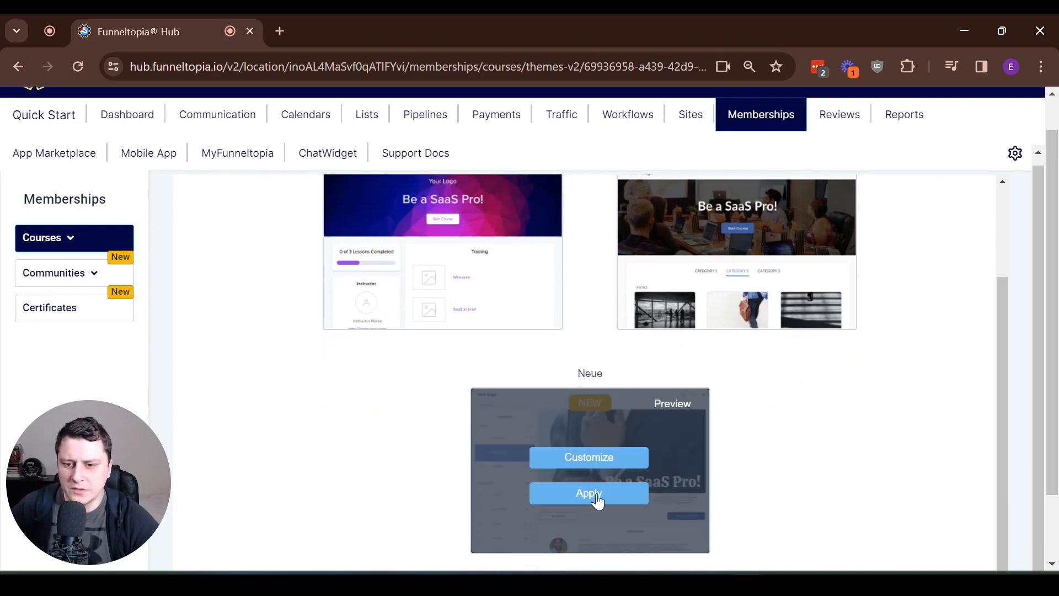
click(598, 494)
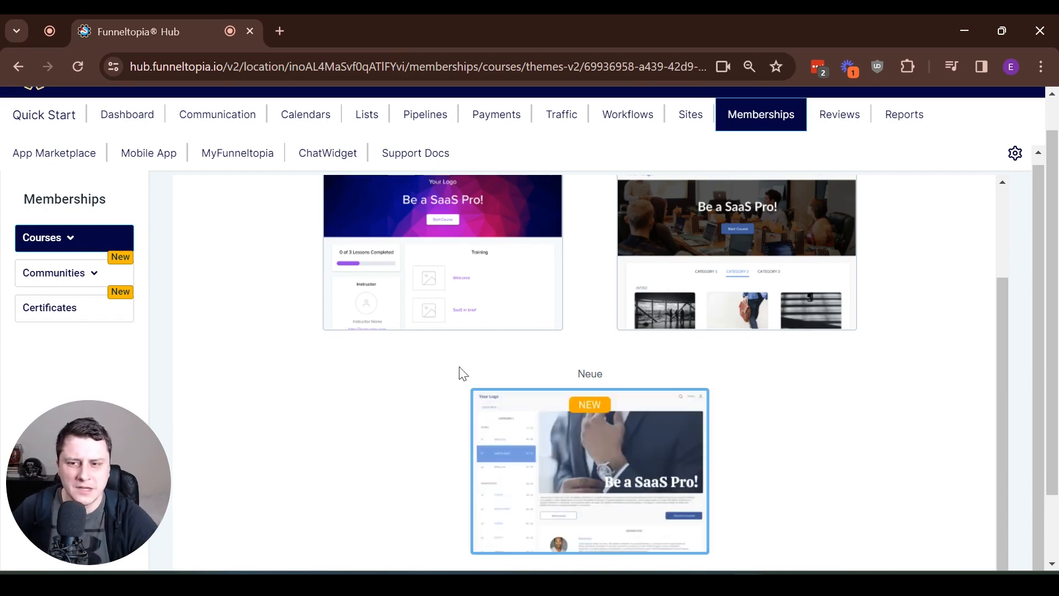
- Return from theme selection to the product and review its offers list and comment privacy settings
scroll(428, 340, up, 5)
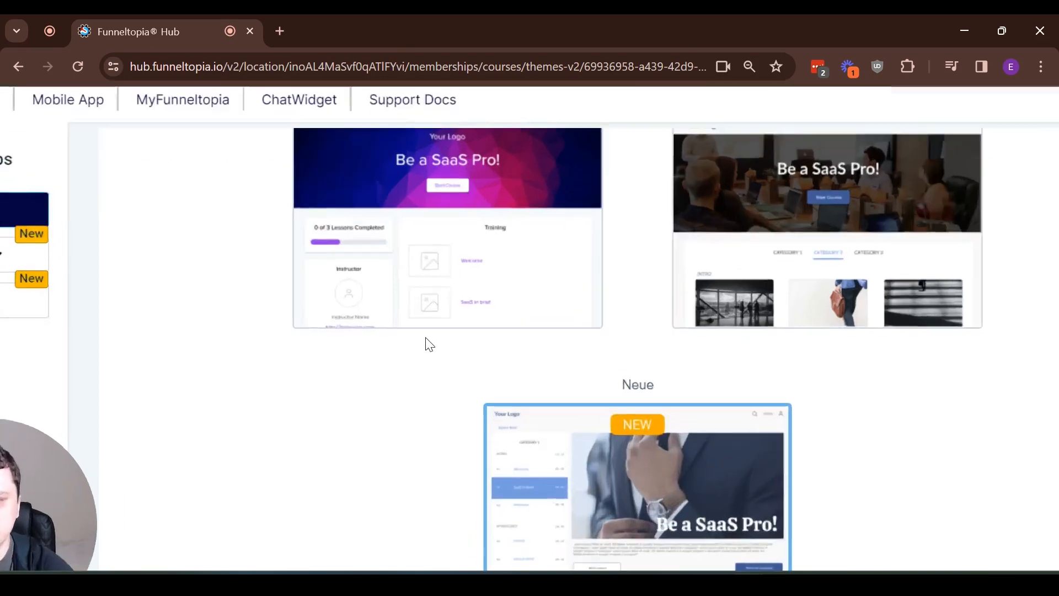
scroll(428, 343, up, 1)
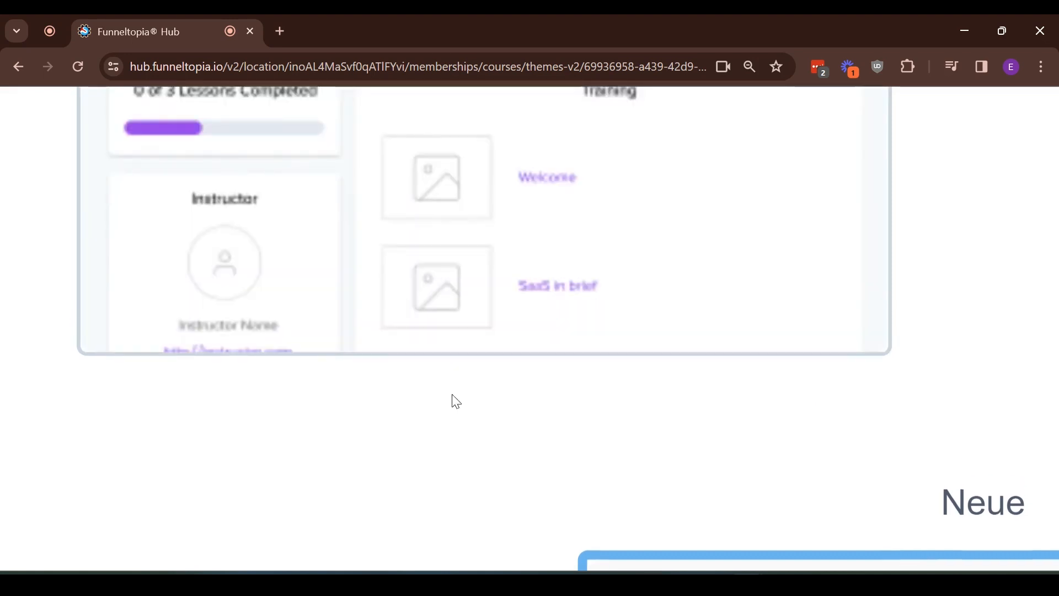
scroll(455, 402, down, 5)
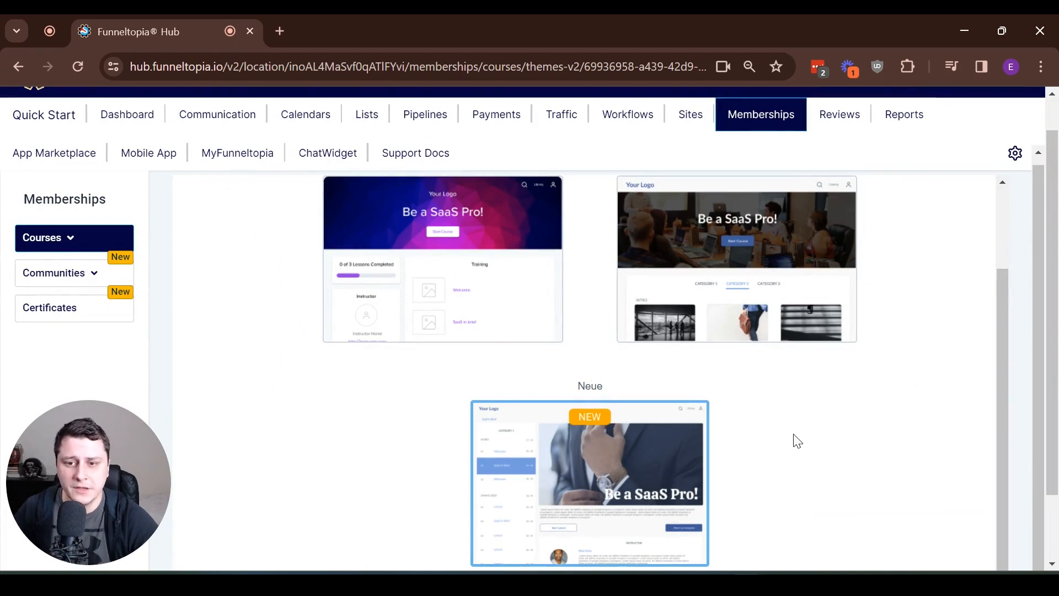
scroll(794, 440, up, 2)
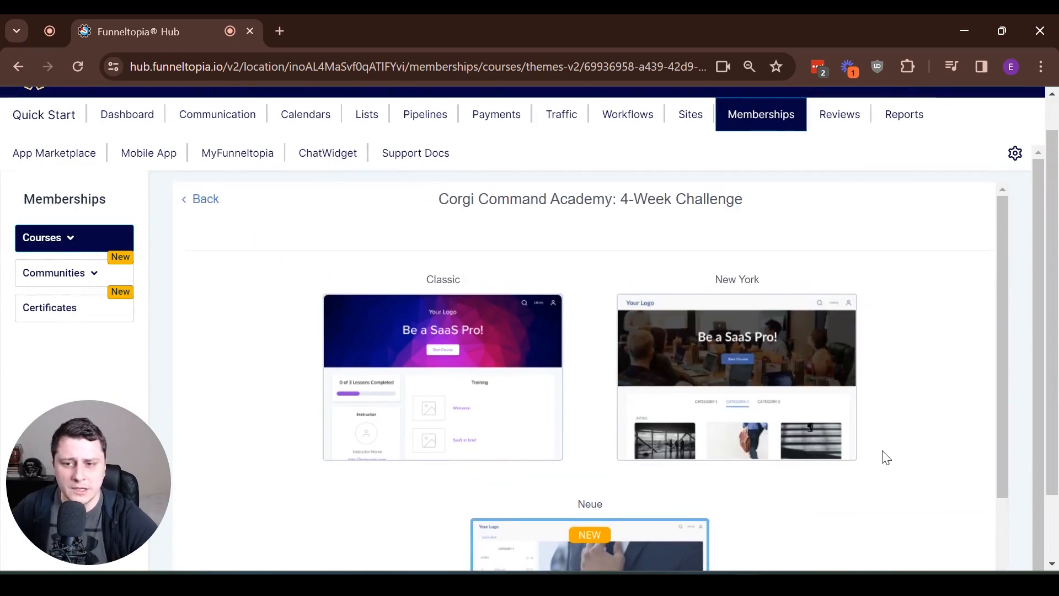
scroll(885, 456, up, 1)
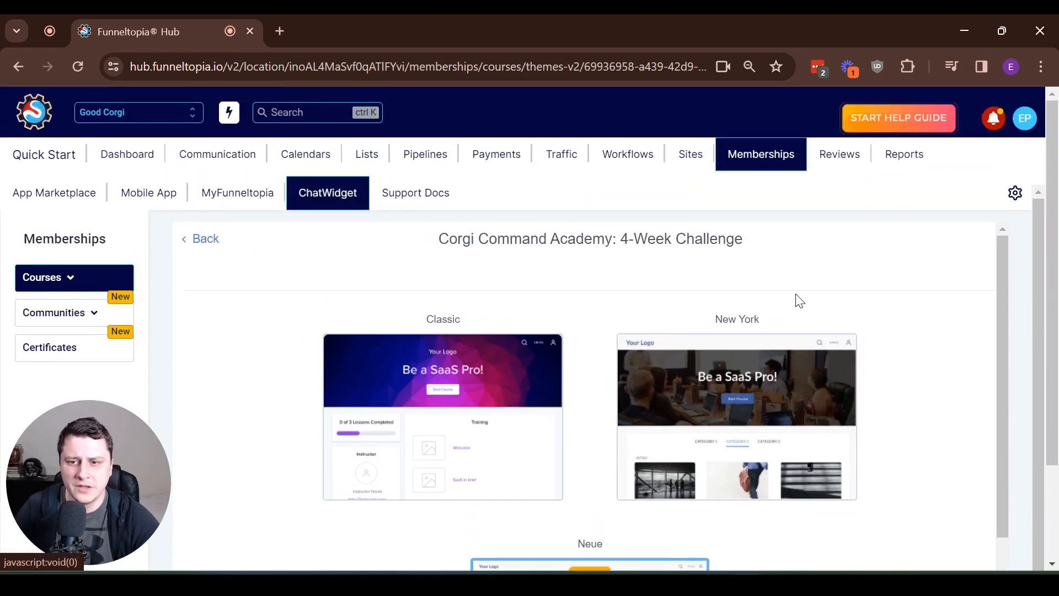
click(208, 239)
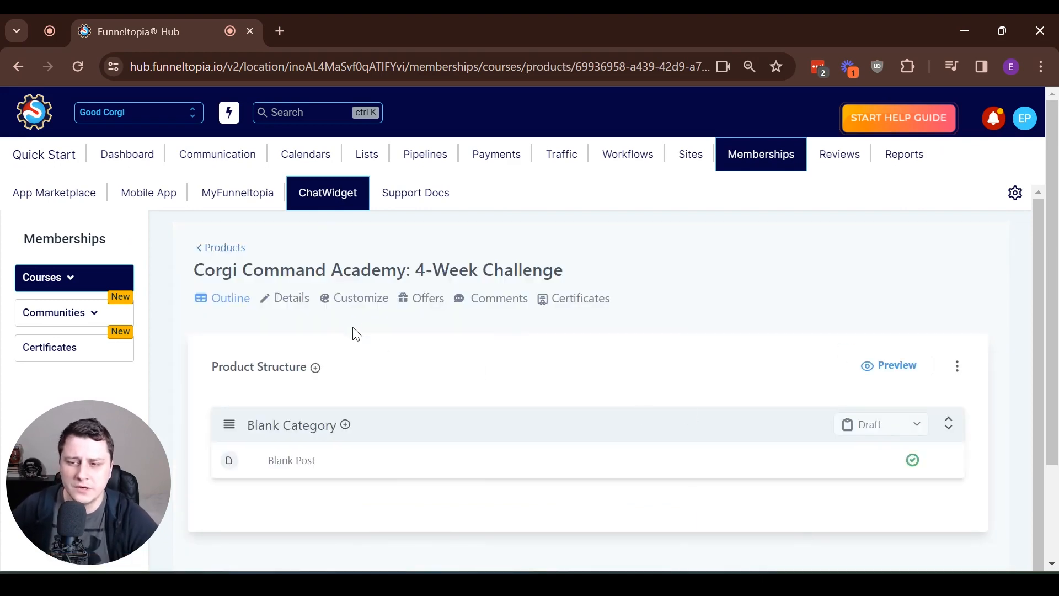
click(422, 301)
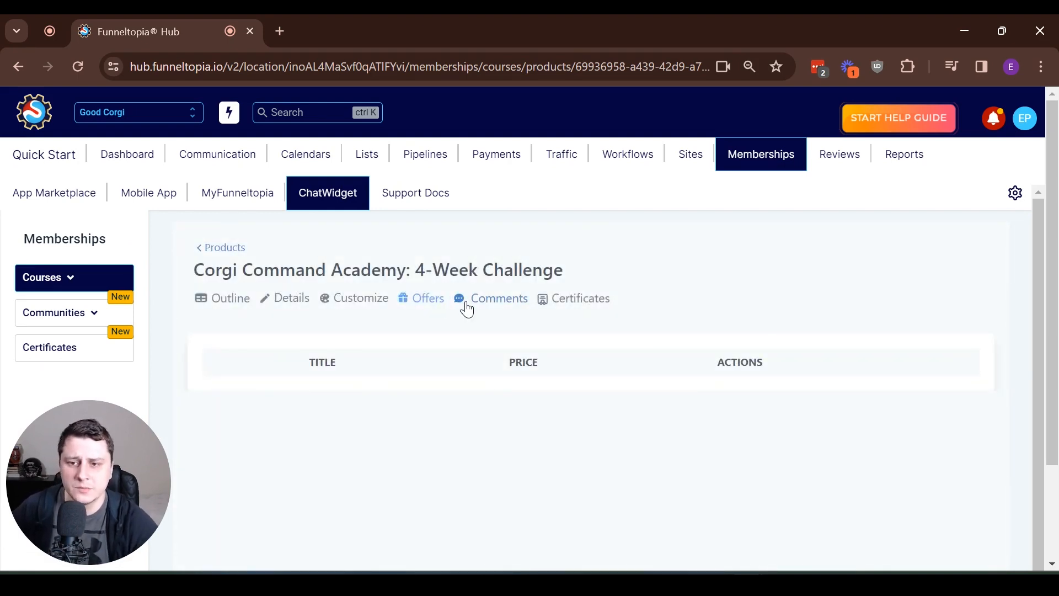
click(467, 304)
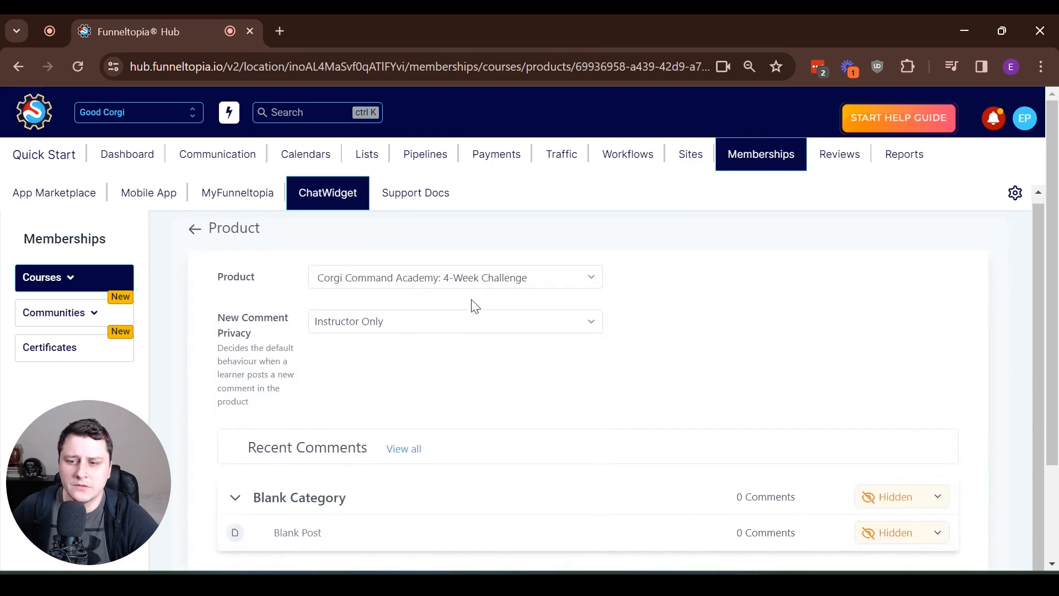
scroll(702, 443, down, 2)
click(194, 144)
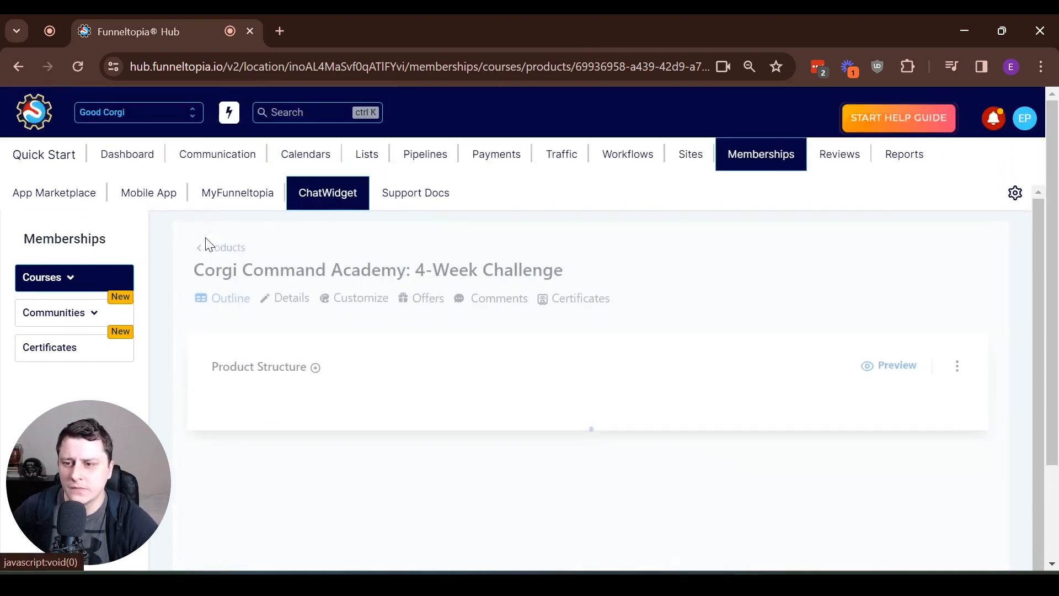
- In the product's certificates, examine the certificate template and type choices for attaching a certificate, and cancel the form
click(581, 301)
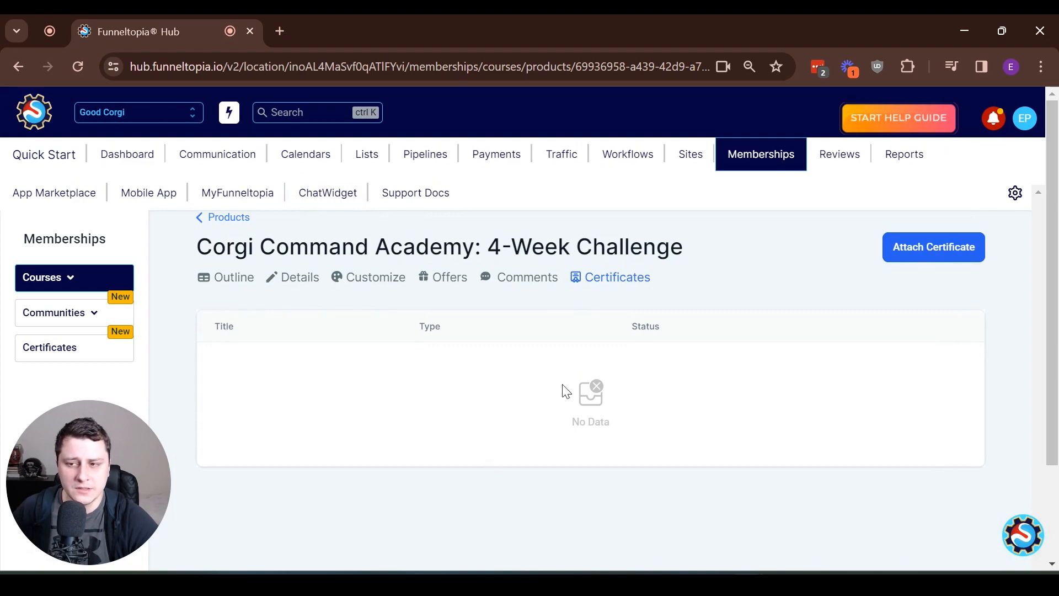
click(958, 246)
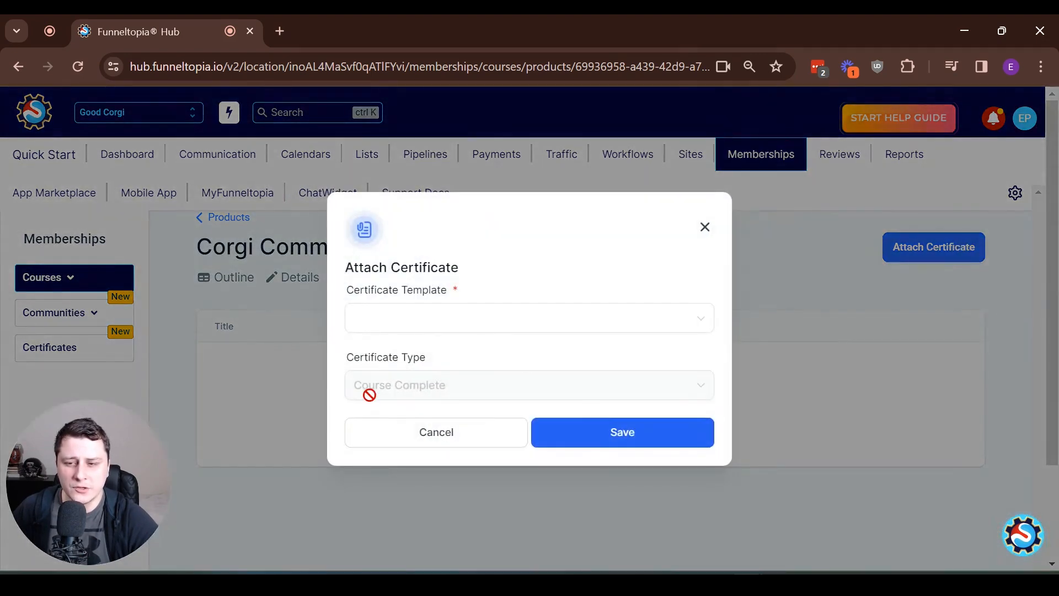
double_click(424, 385)
click(403, 323)
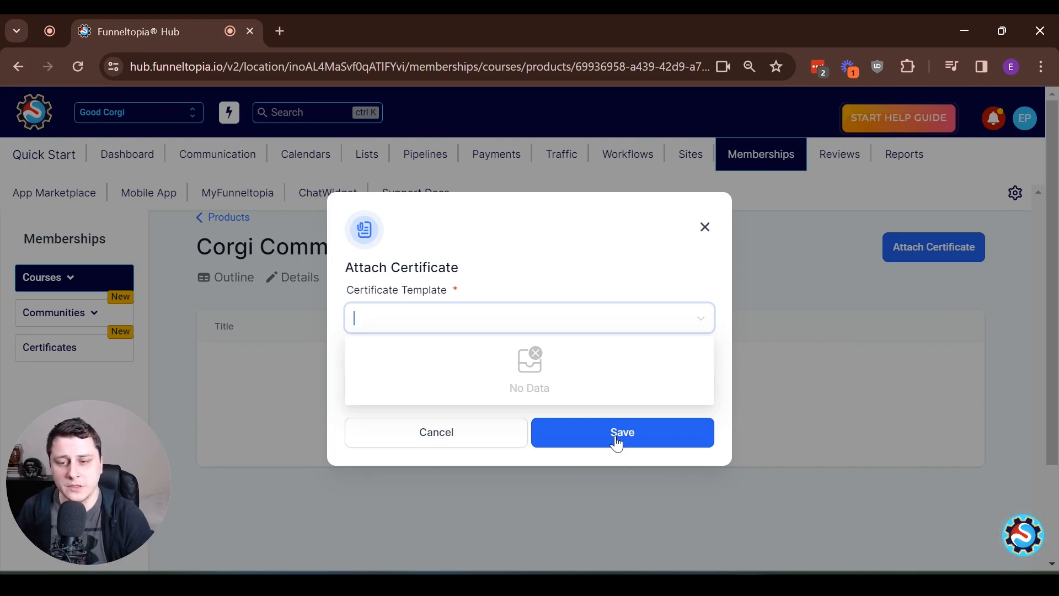
click(442, 433)
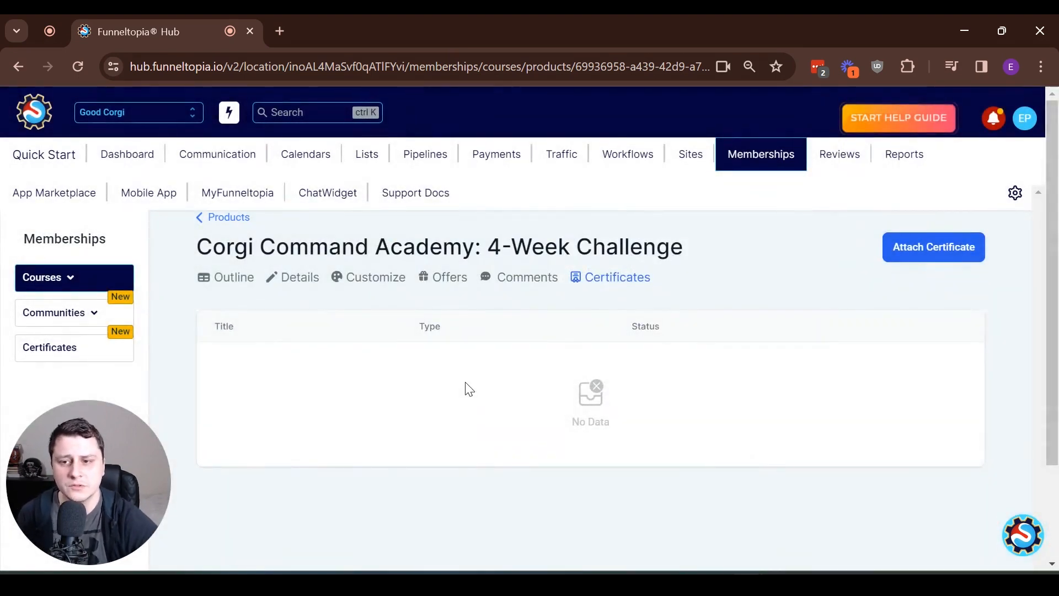
- In the product outline, open the blank category and set its title to "Week 1: Building Foundations"
click(227, 279)
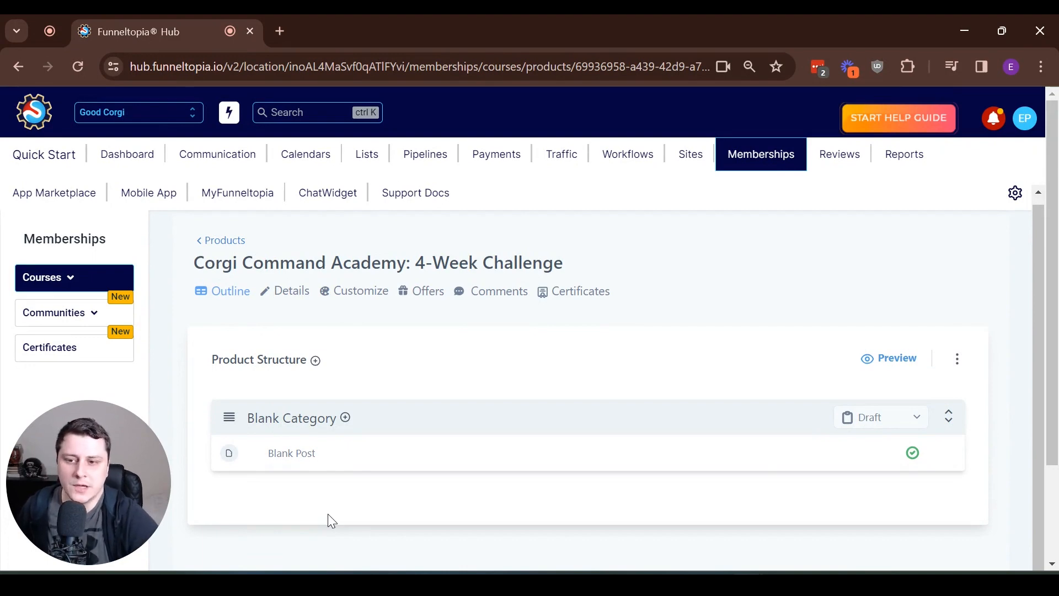
click(313, 424)
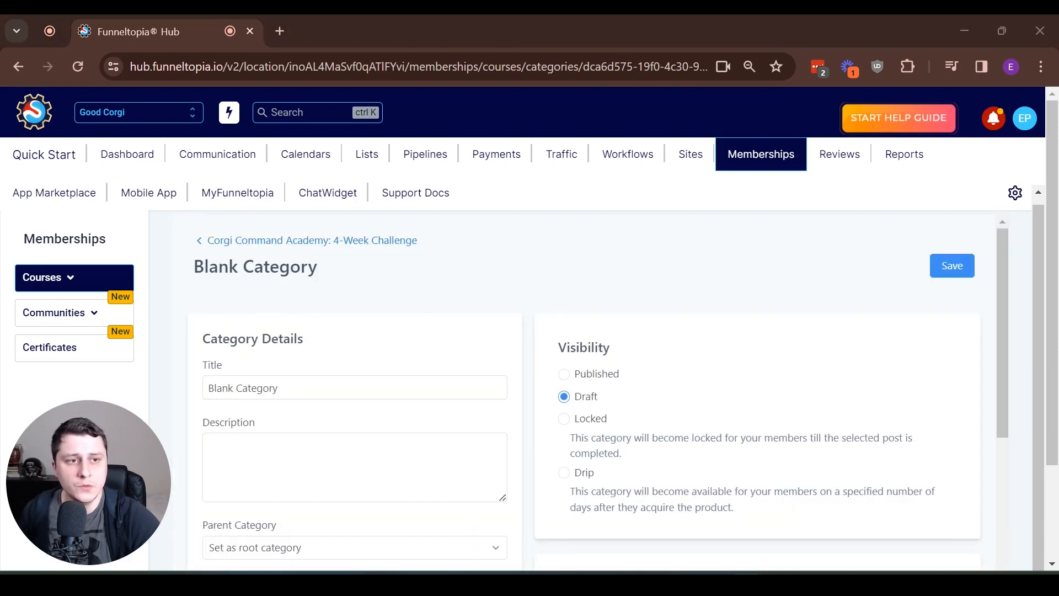
click(303, 377)
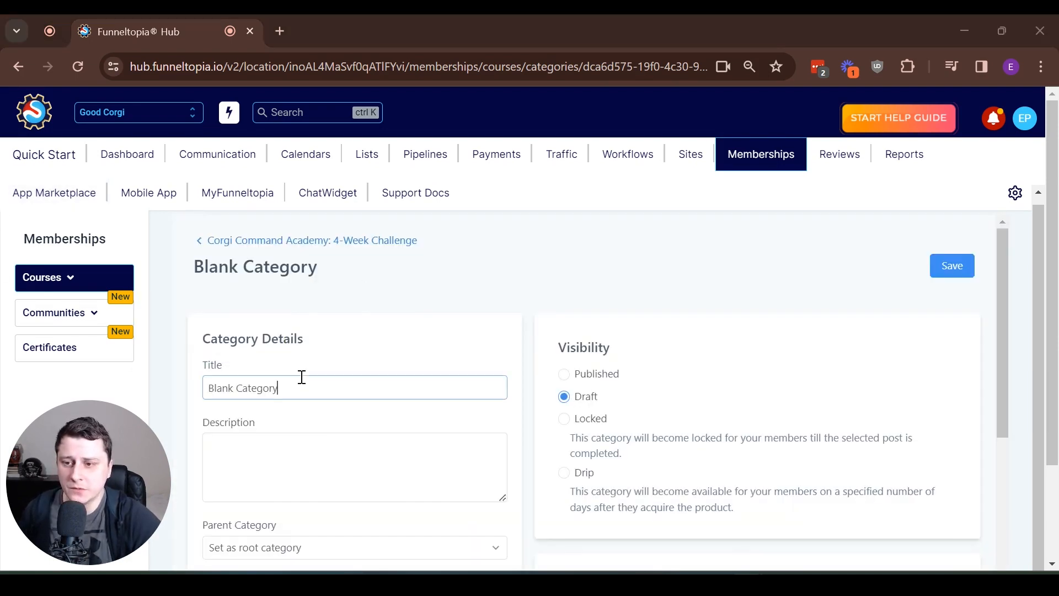
key(ctrl+a)
text(Week 1: Building Foundations)
scroll(312, 371, down, 2)
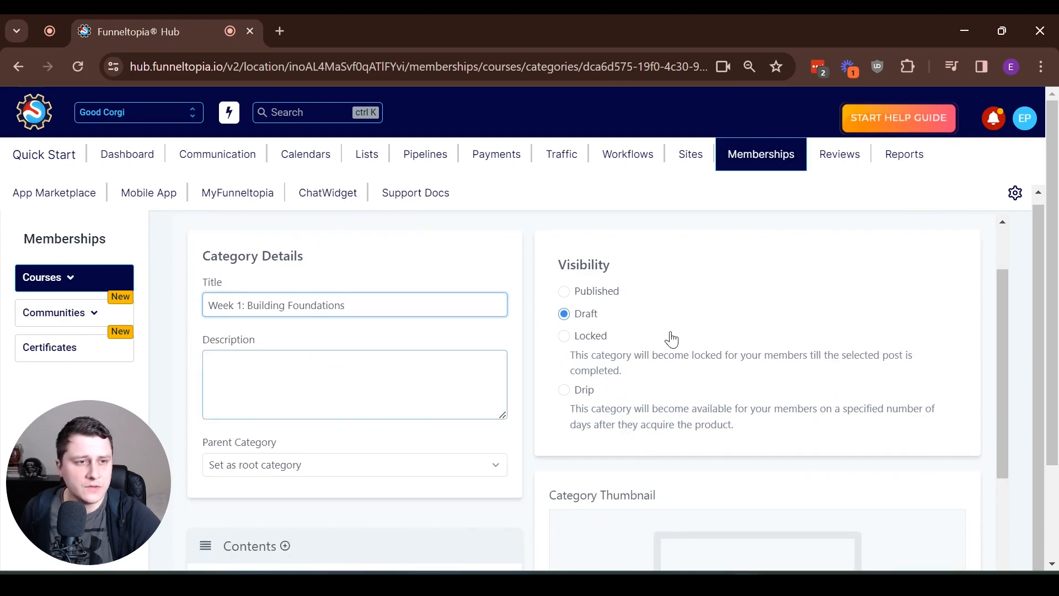
scroll(372, 392, down, 5)
scroll(371, 392, up, 2)
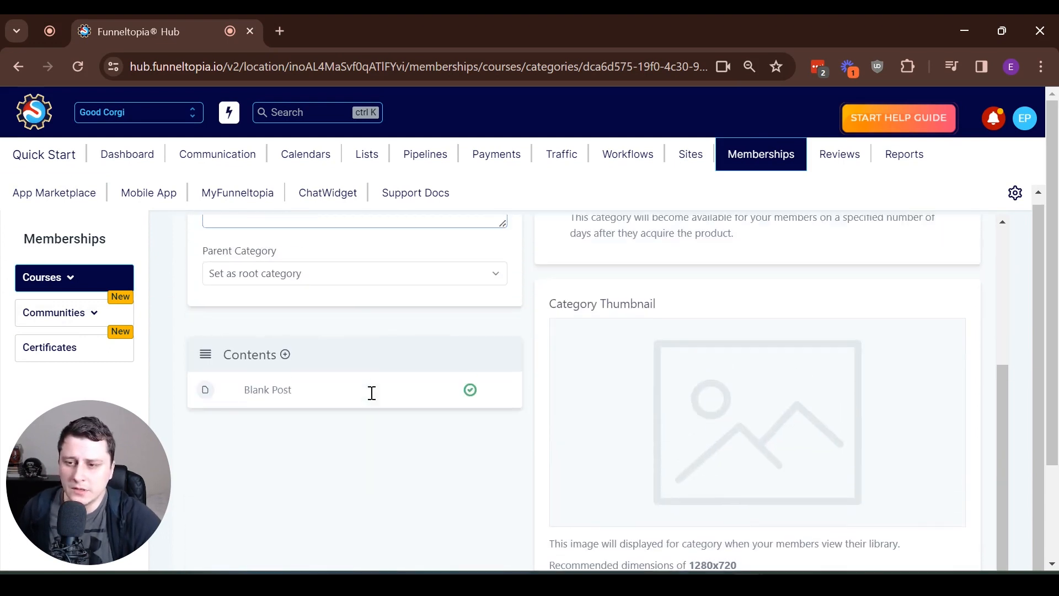
- Open the category's blank post, set its title to "Day 1: Welcome and Introduction", and save it
click(293, 413)
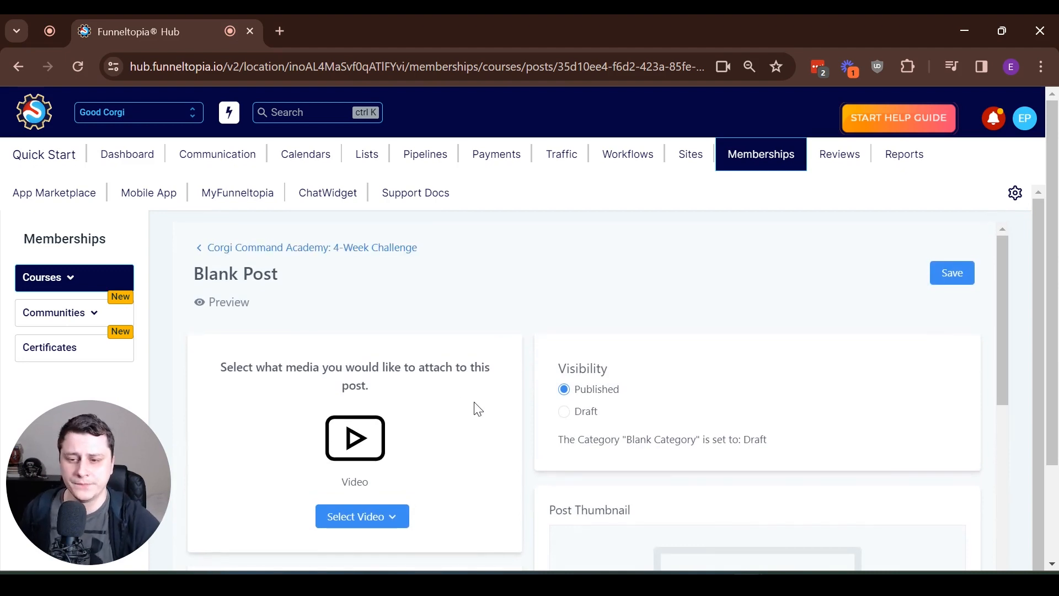
scroll(474, 409, down, 2)
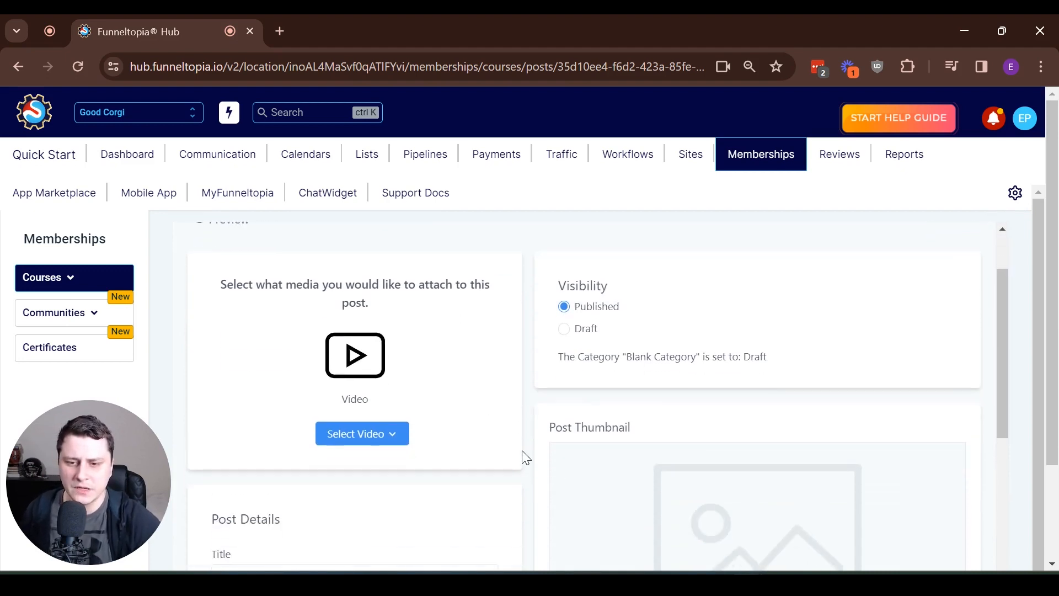
scroll(570, 442, down, 3)
scroll(569, 443, up, 1)
scroll(491, 439, down, 2)
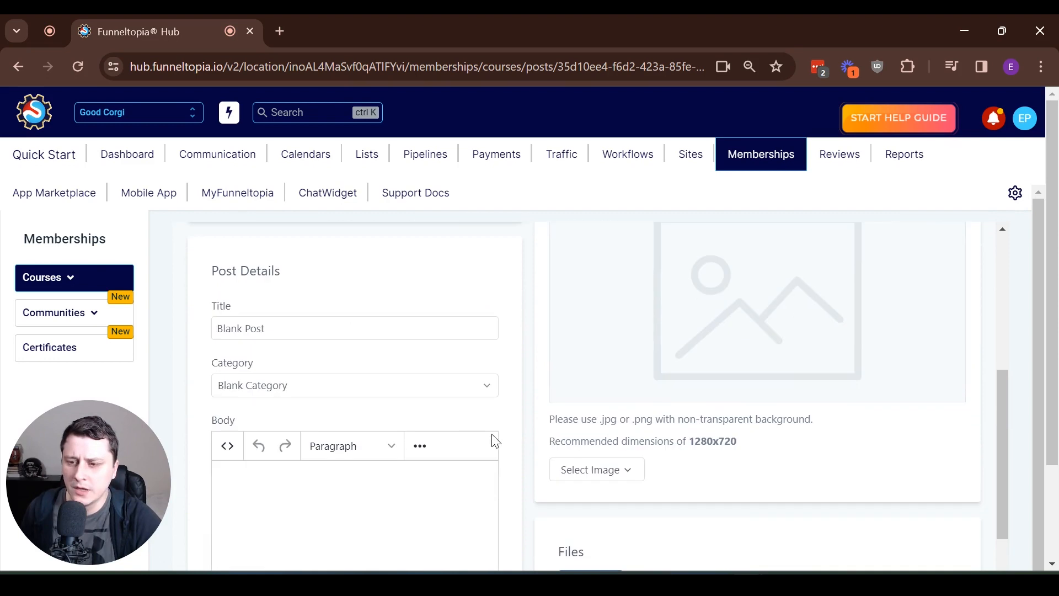
triple_click(274, 326)
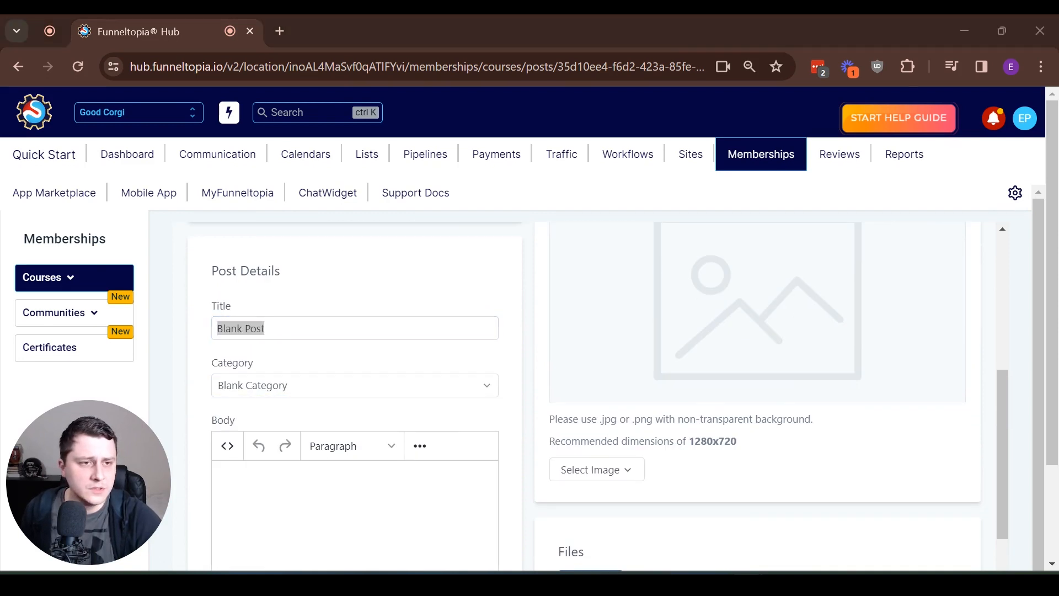
triple_click(279, 328)
text(Day 1: Welcome and Introduction)
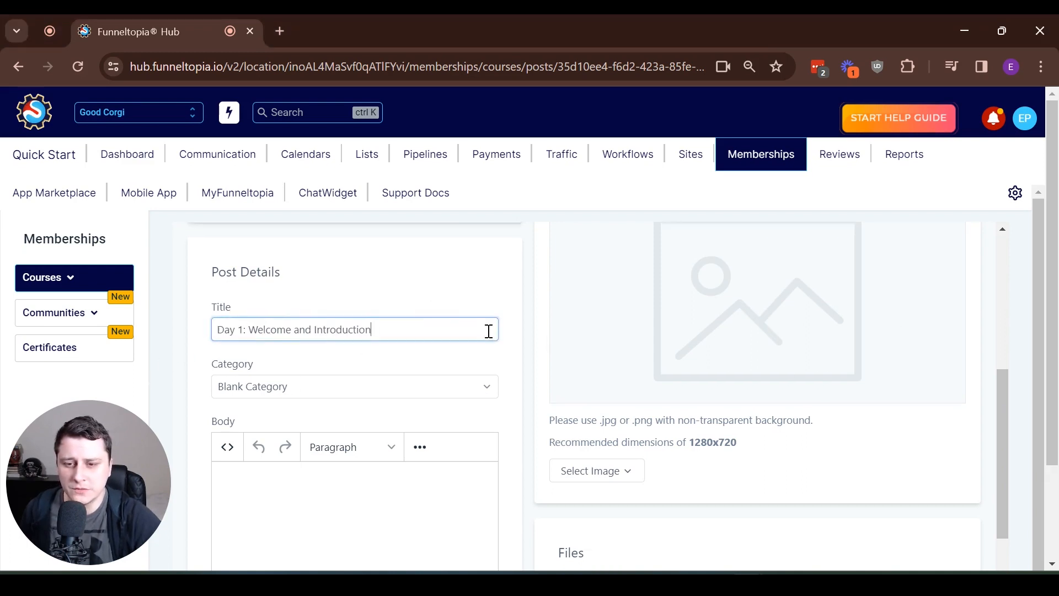
scroll(487, 331, up, 5)
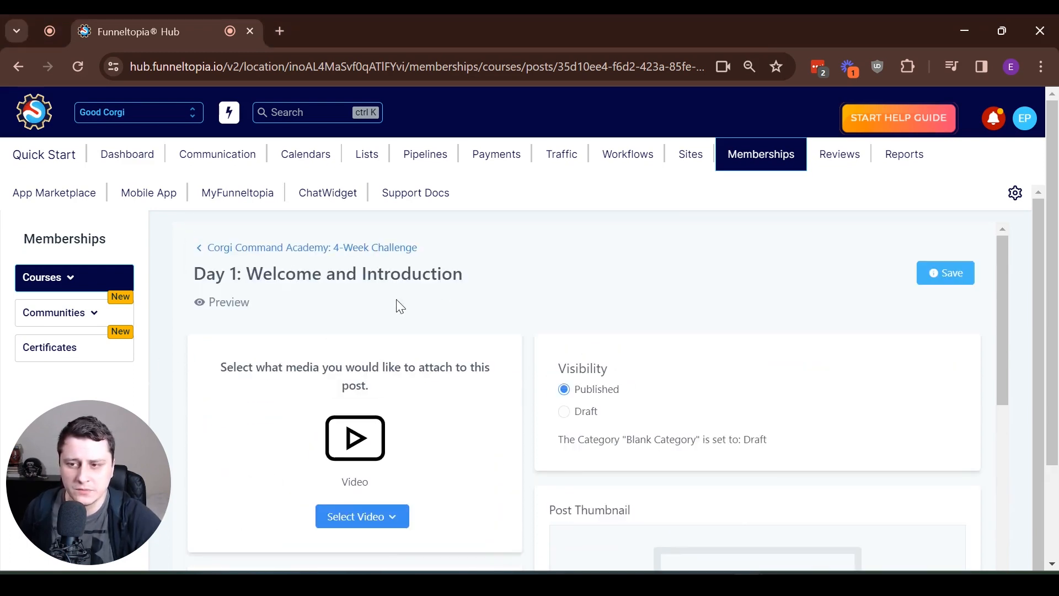
click(963, 279)
- Examine the Day 1 post's visibility, thumbnail, category, body and file attachment settings
scroll(531, 282, down, 2)
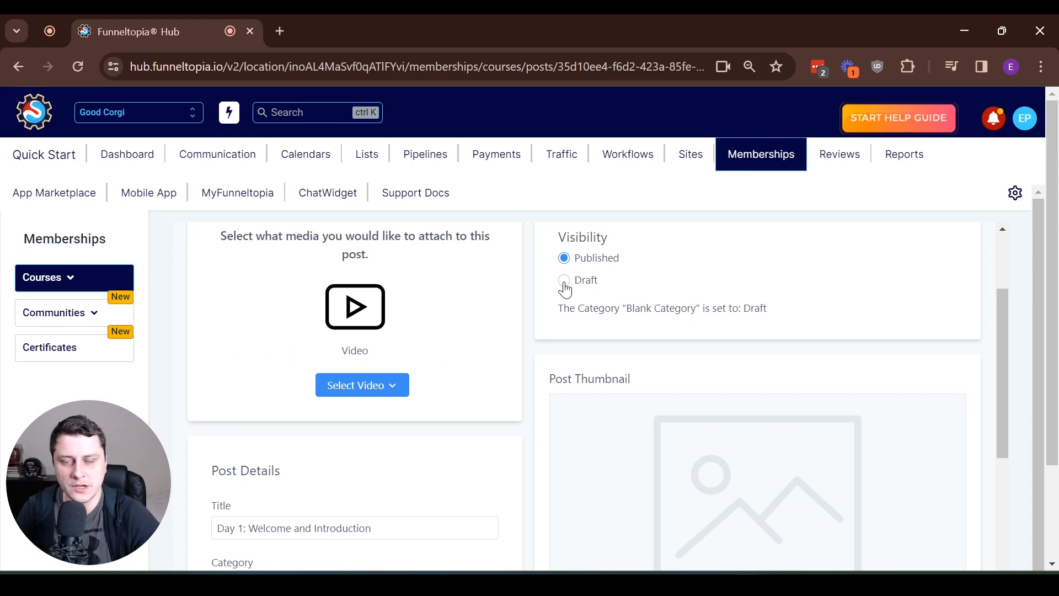
scroll(674, 393, down, 5)
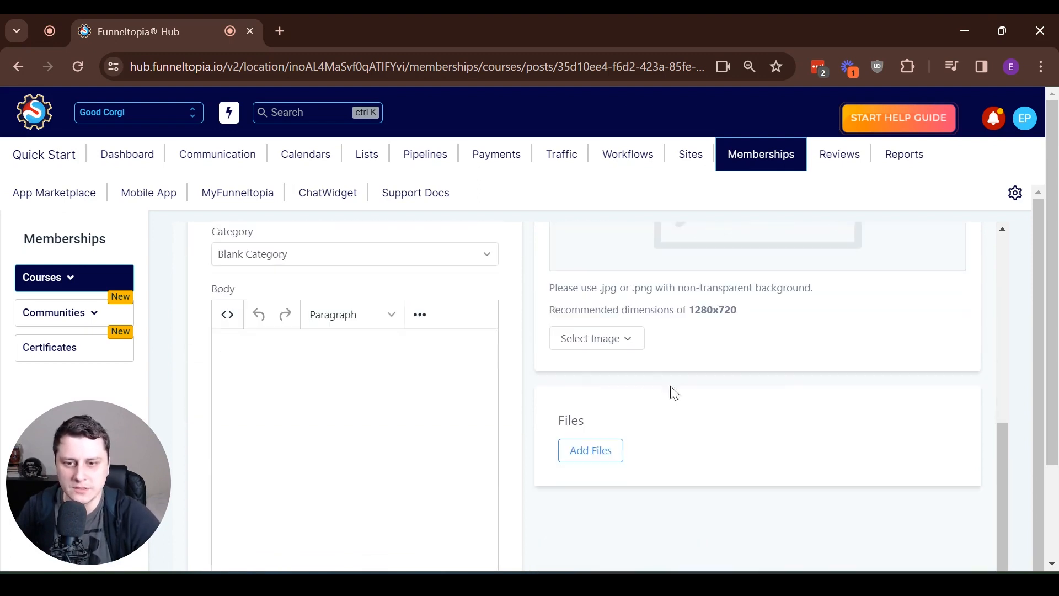
scroll(580, 414, up, 5)
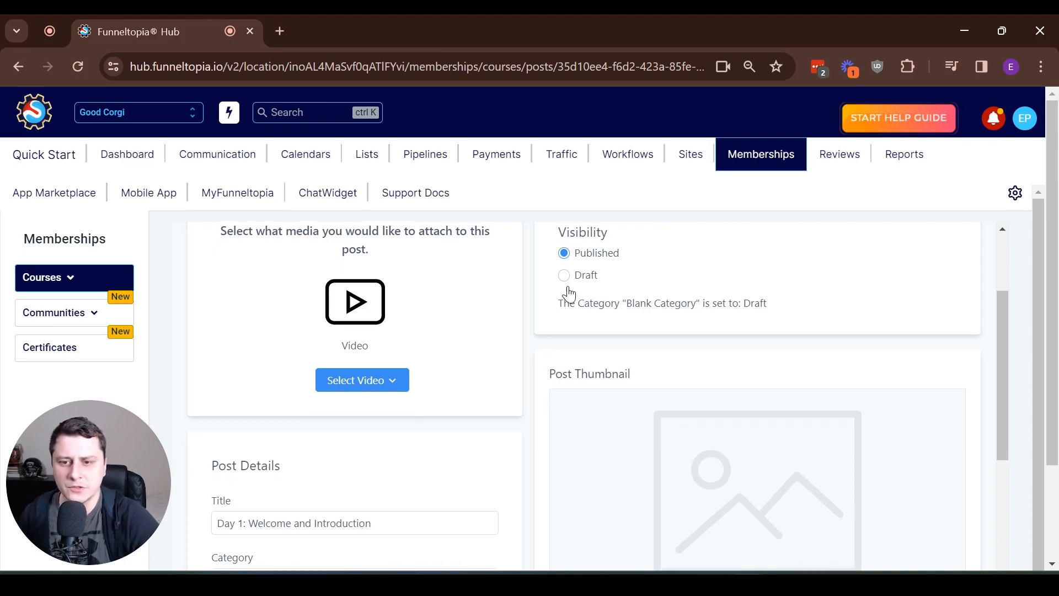
- Return to the product outline and set the blank category's visibility to Published
scroll(565, 298, down, 2)
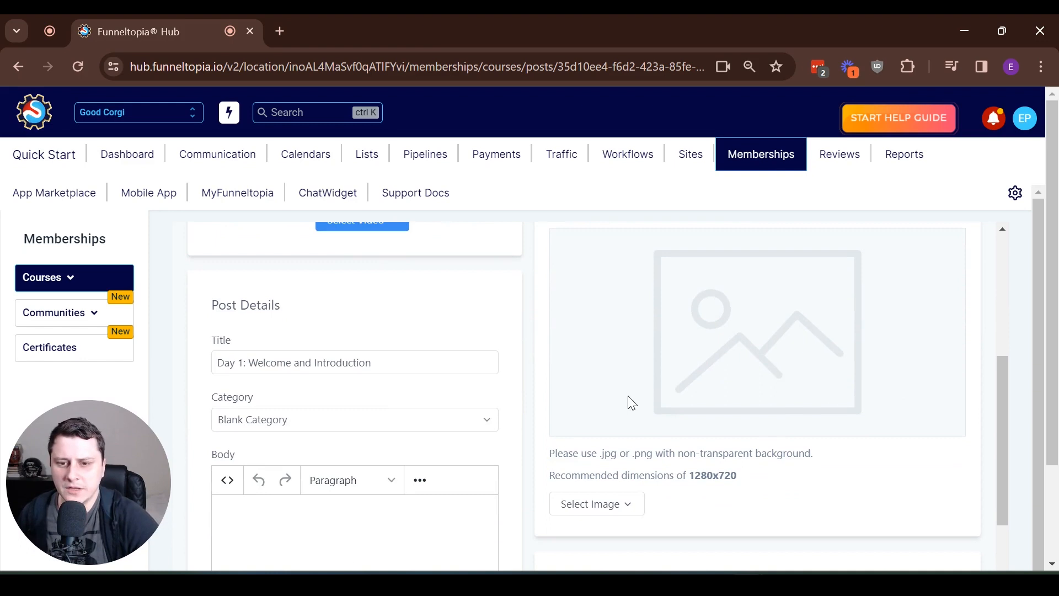
scroll(631, 403, up, 5)
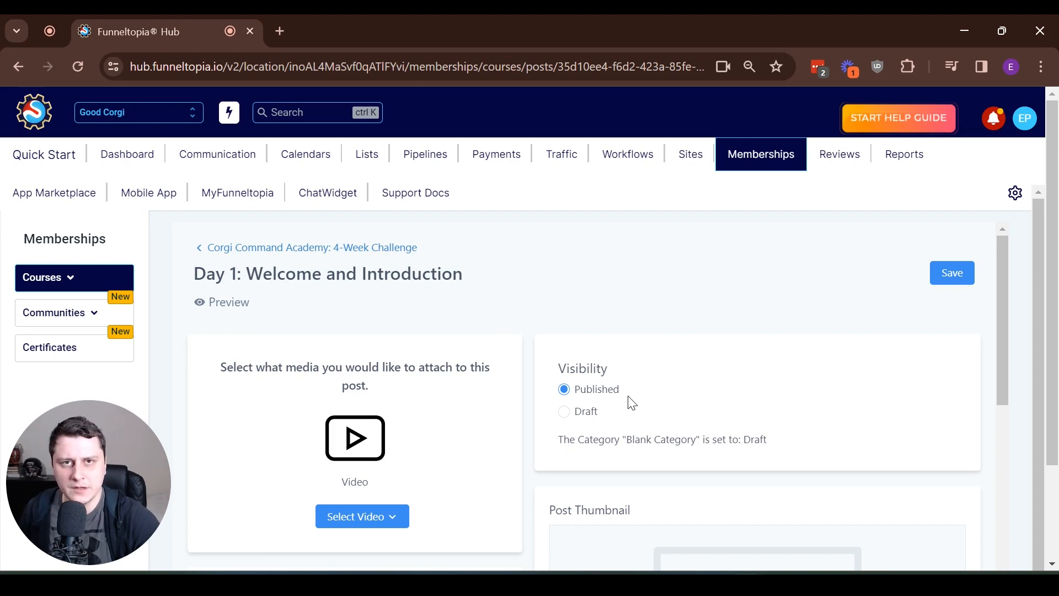
click(274, 249)
click(863, 433)
click(878, 455)
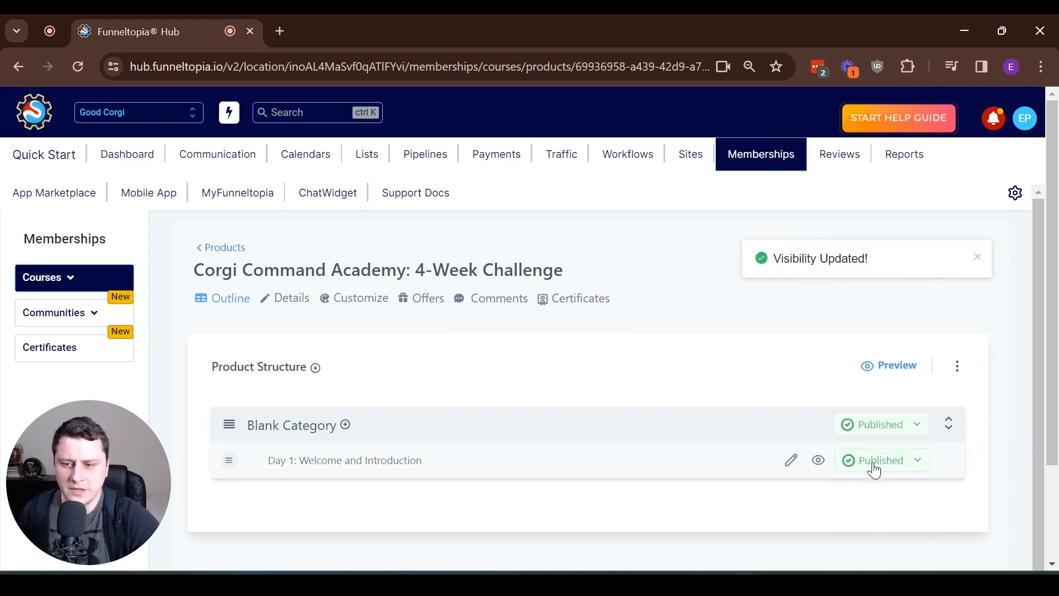
- Rename the blank category as "Week 1: Building Foundations", save it, and return to the product outline
click(286, 425)
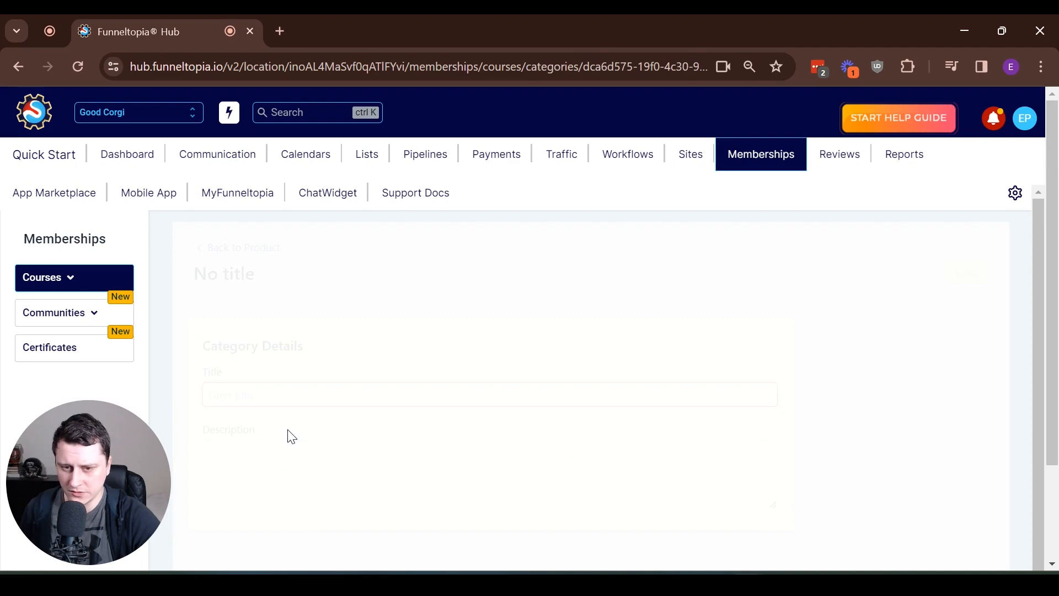
scroll(331, 413, down, 3)
scroll(353, 364, up, 4)
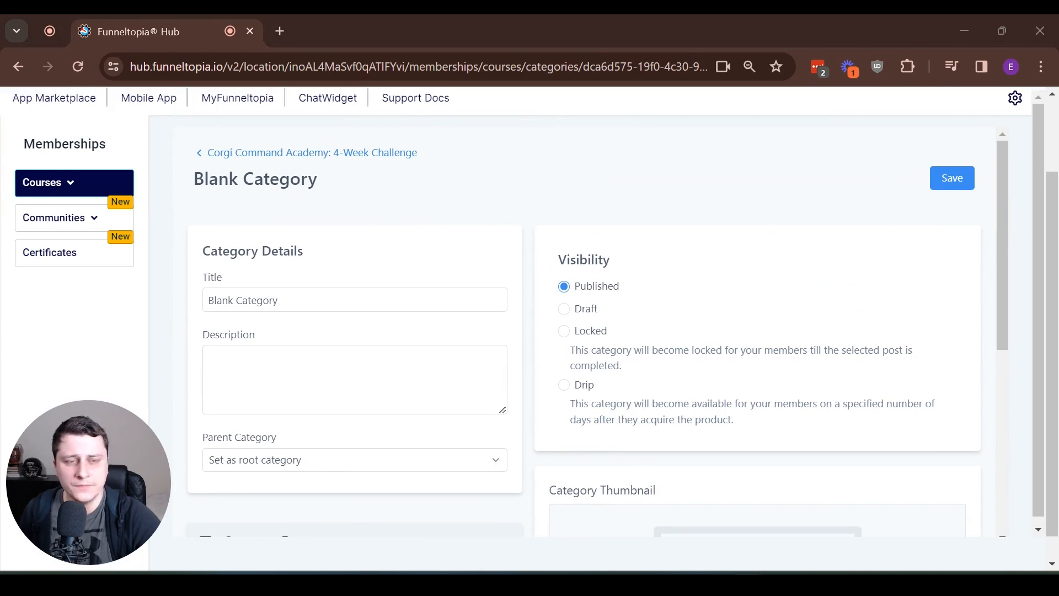
click(307, 296)
key(ctrl+a)
text(Week 1: Building Foundations)
key(Return)
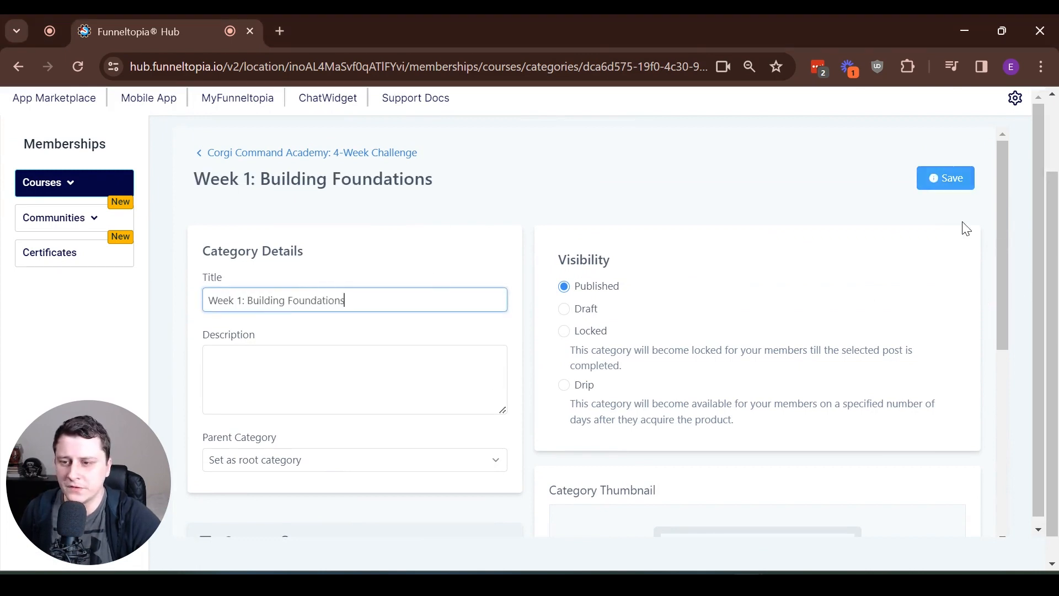
click(955, 188)
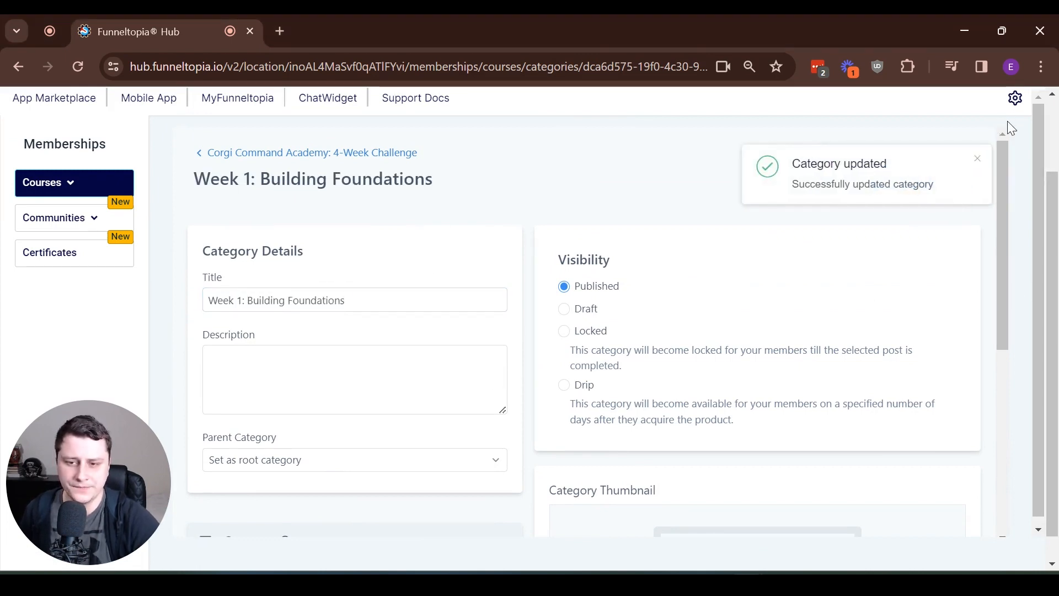
click(237, 160)
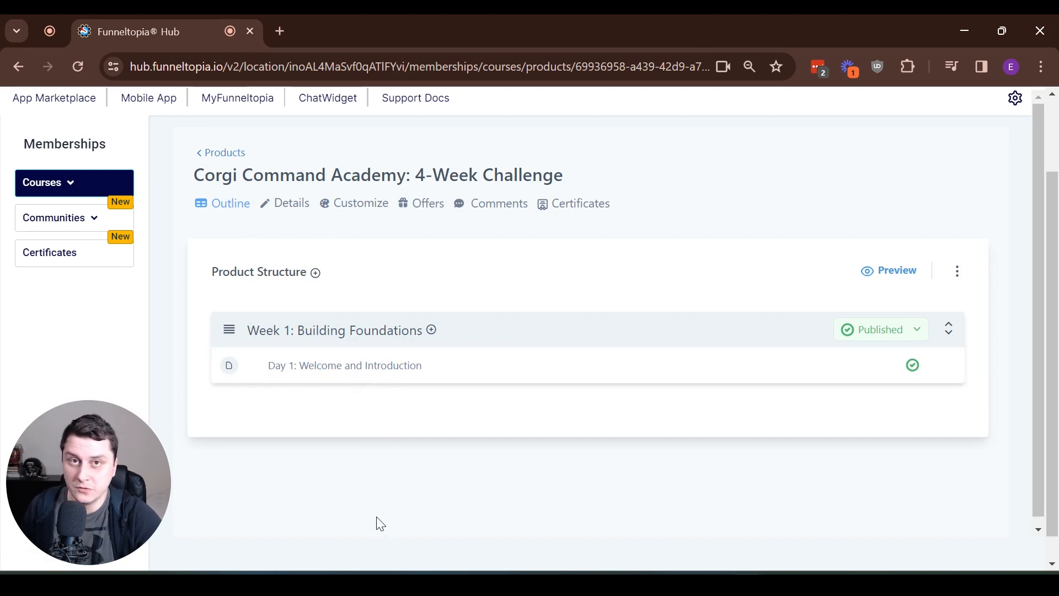
- Add a lesson titled "Day 2-3: Understanding Corgi Behavior" to the Week 1 category
click(433, 331)
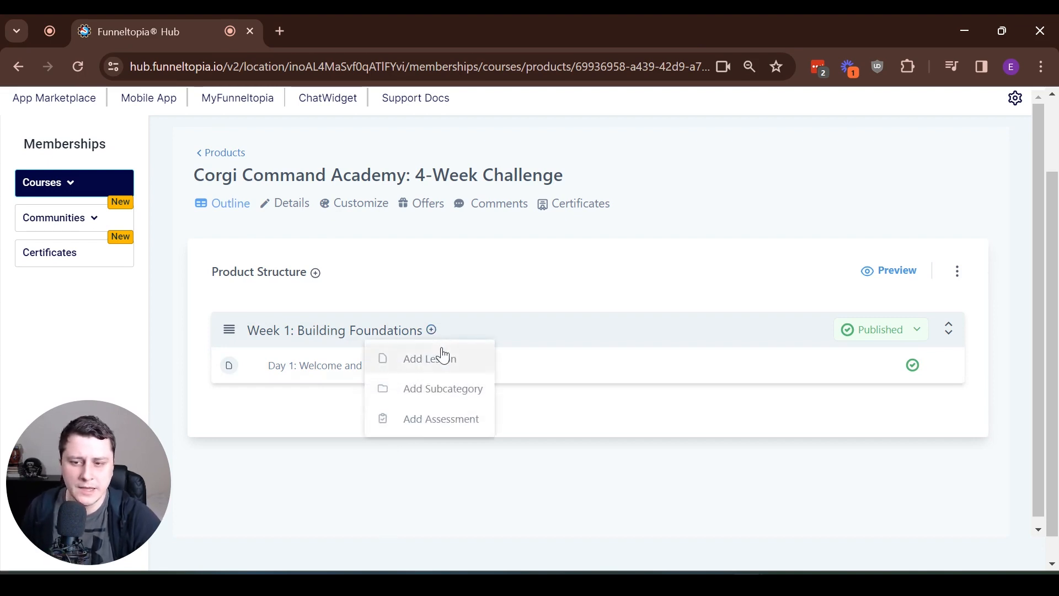
click(441, 354)
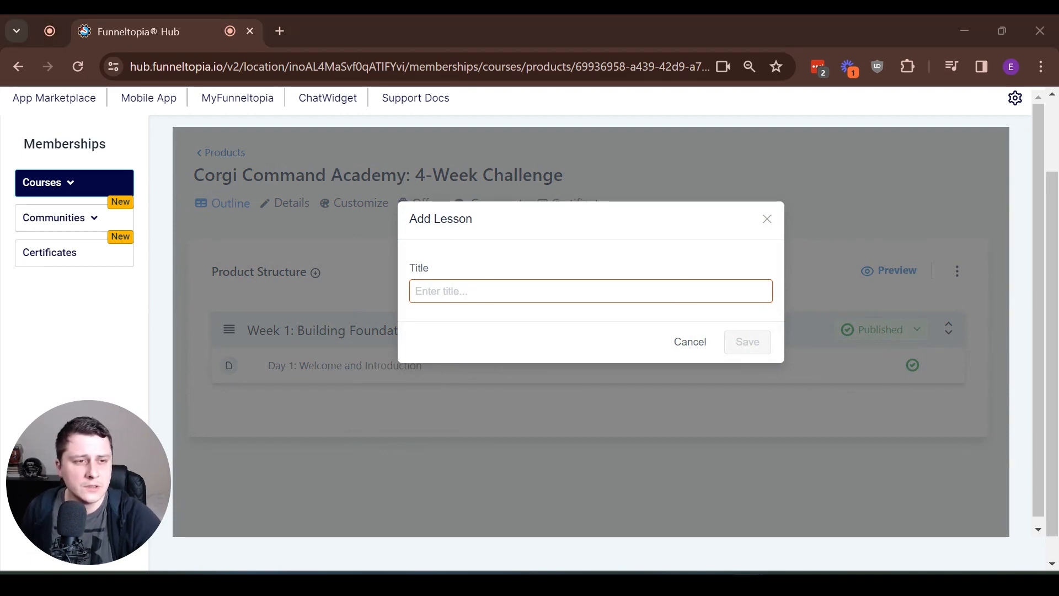
text(Day 2-3: Understanding Corgi Behavior)
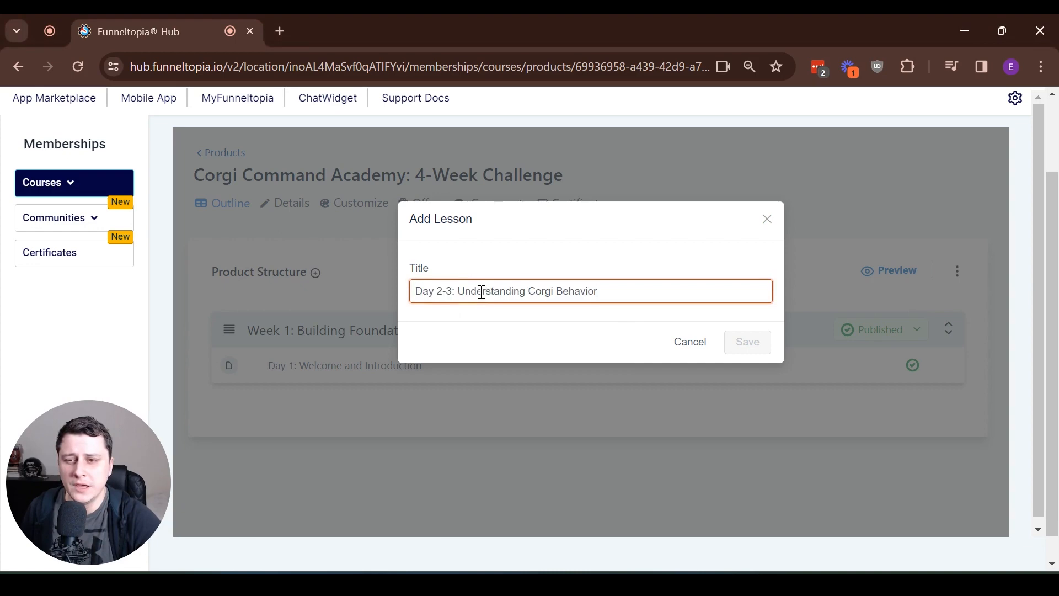
click(763, 347)
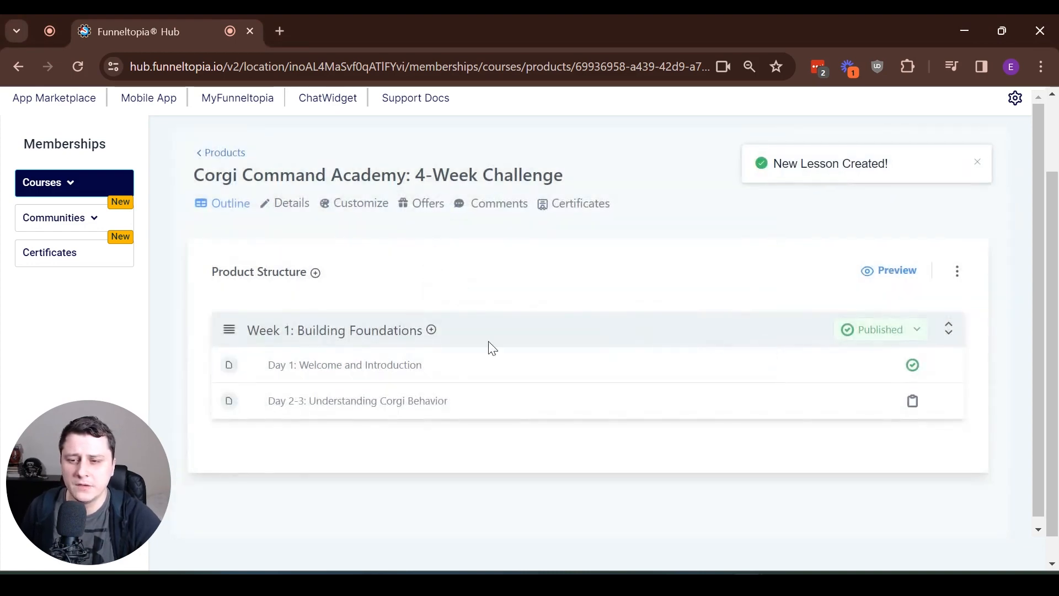
- Add a lesson titled "Day 4-5: Setting Training Goals" to the Week 1 category
click(431, 330)
click(441, 361)
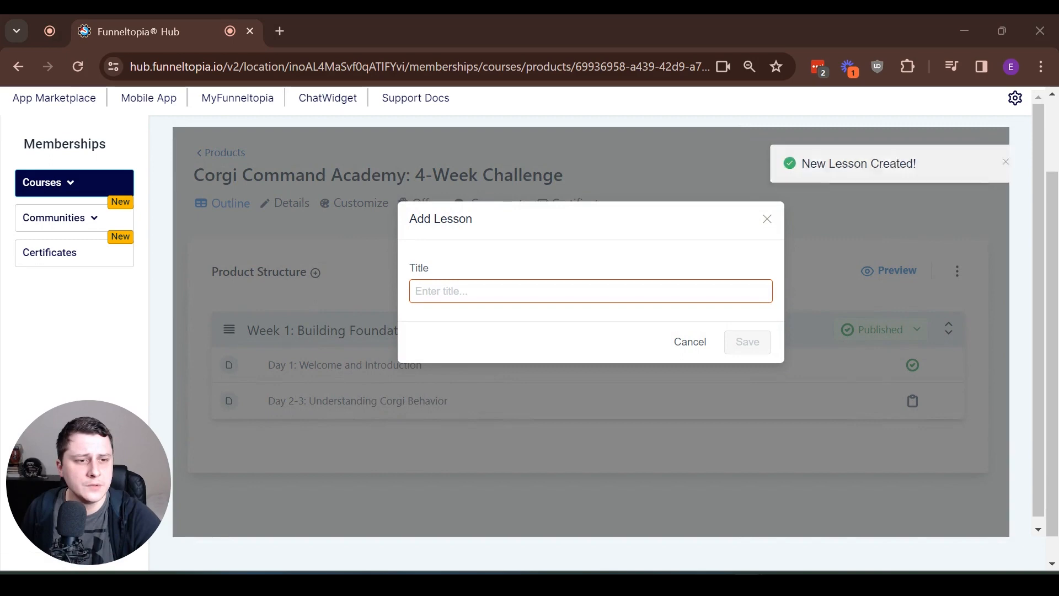
text(Day 4-5: Setting Training Goals)
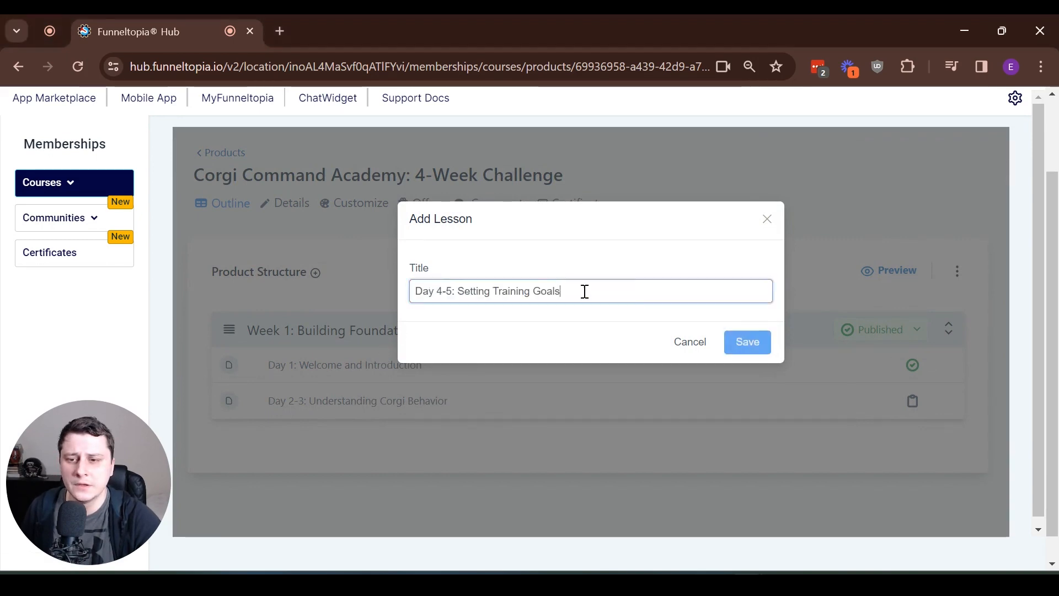
click(763, 344)
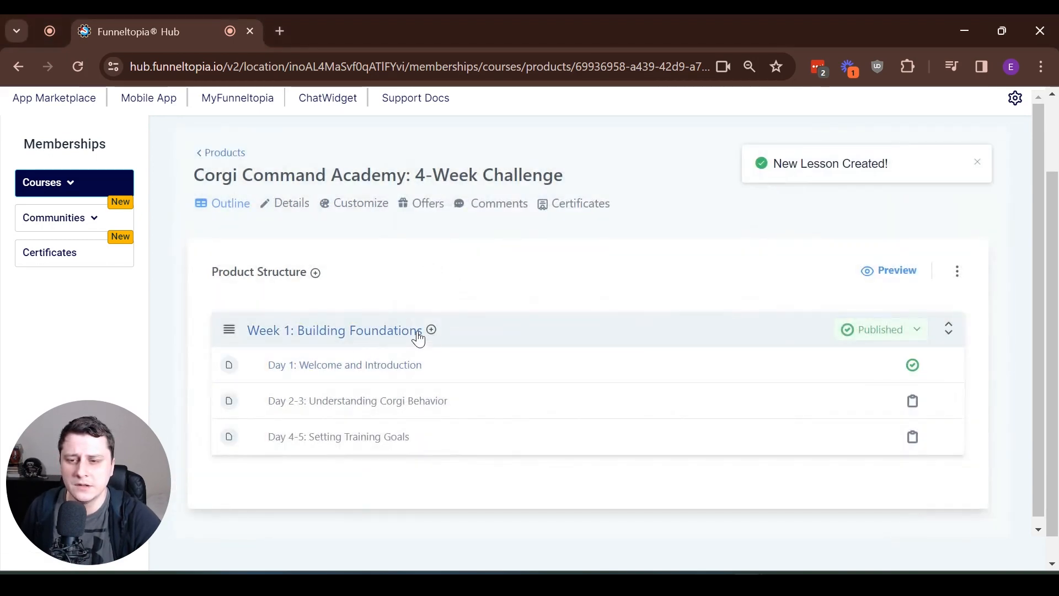
- Add a lesson titled "Day 6-7: Basic Obedience Fundamentals" to the Week 1 category
click(431, 329)
click(439, 361)
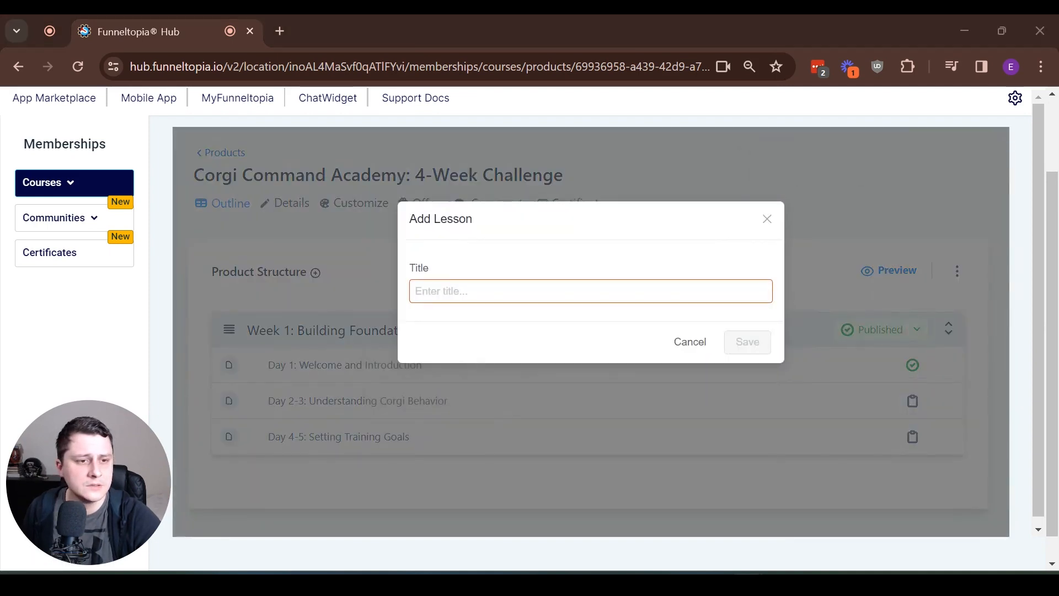
text(Day 6-7: Basic Obedience Fundamentals)
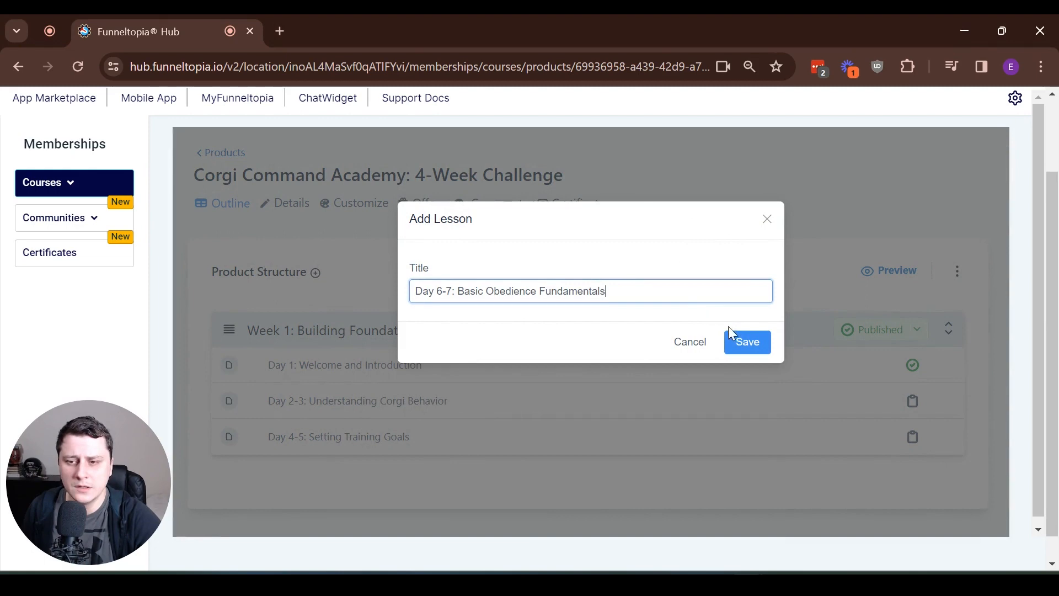
click(744, 337)
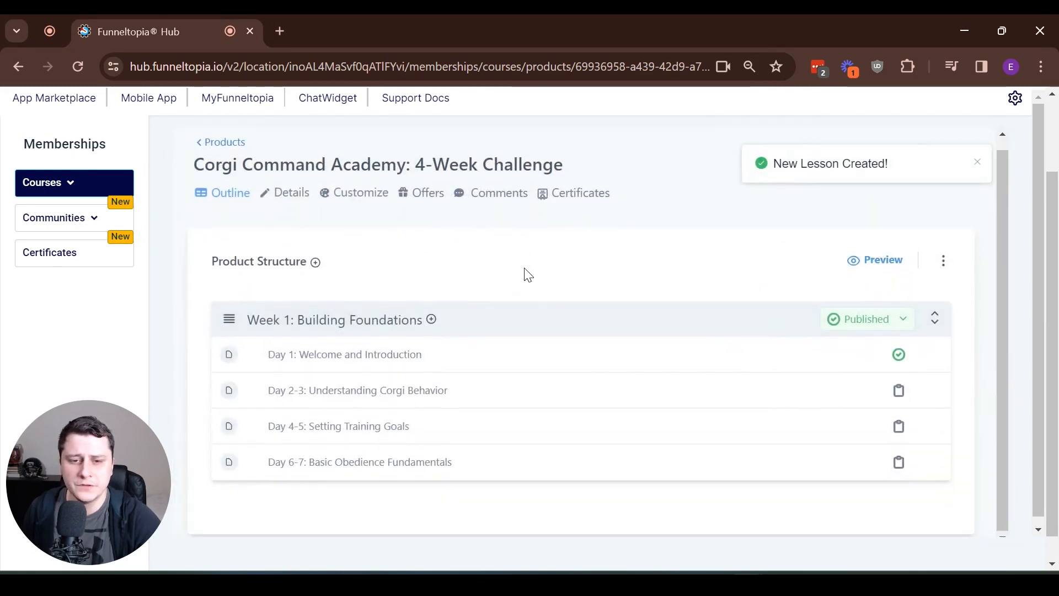
- Set the visibility of the Day 2-3, Day 4-5 and Day 6-7 lessons in Week 1 to Published
mouse_move(888, 391)
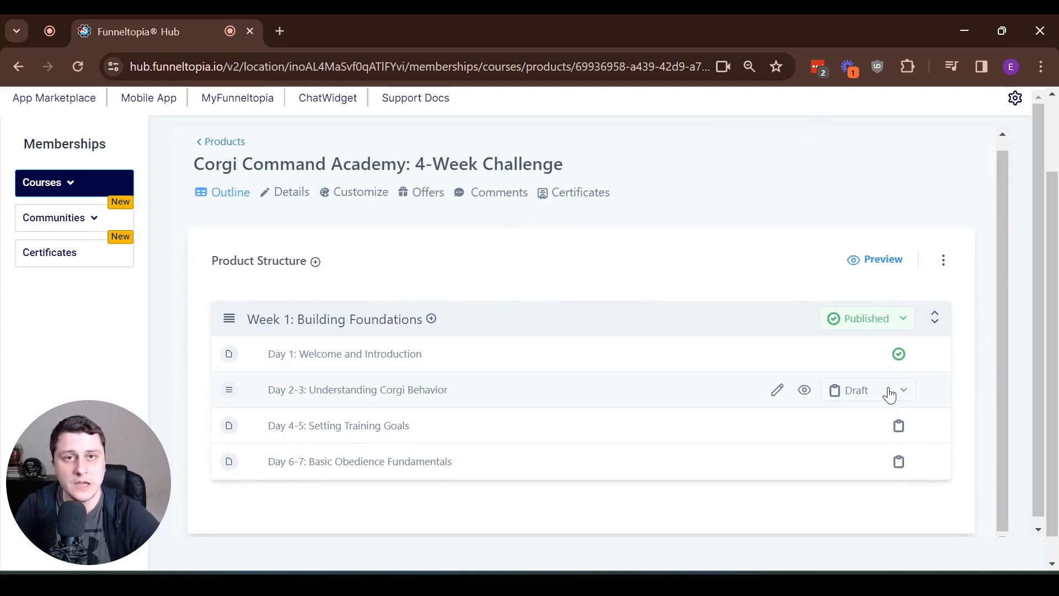
click(898, 391)
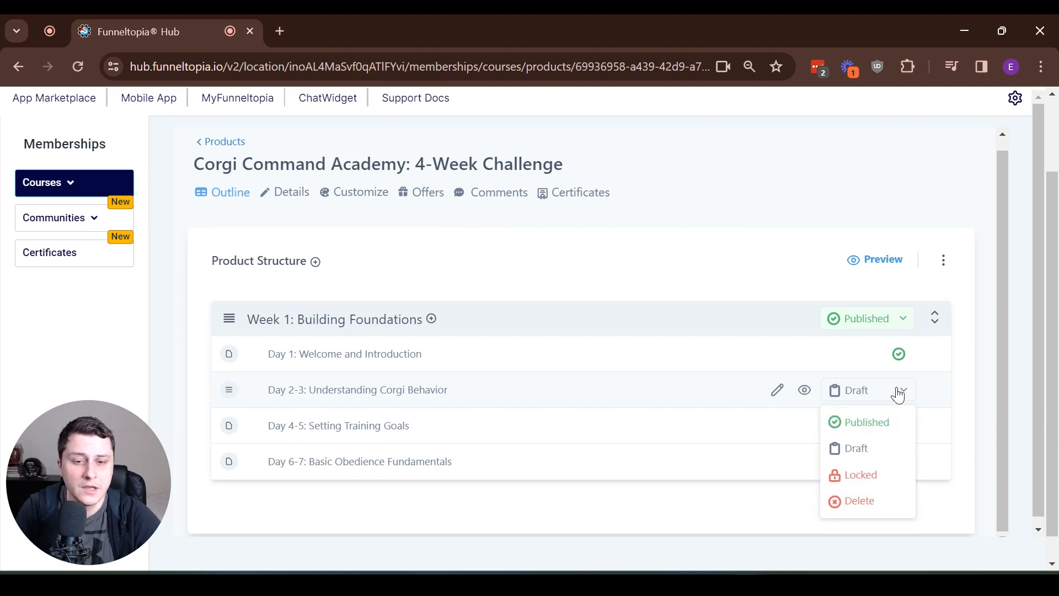
click(898, 396)
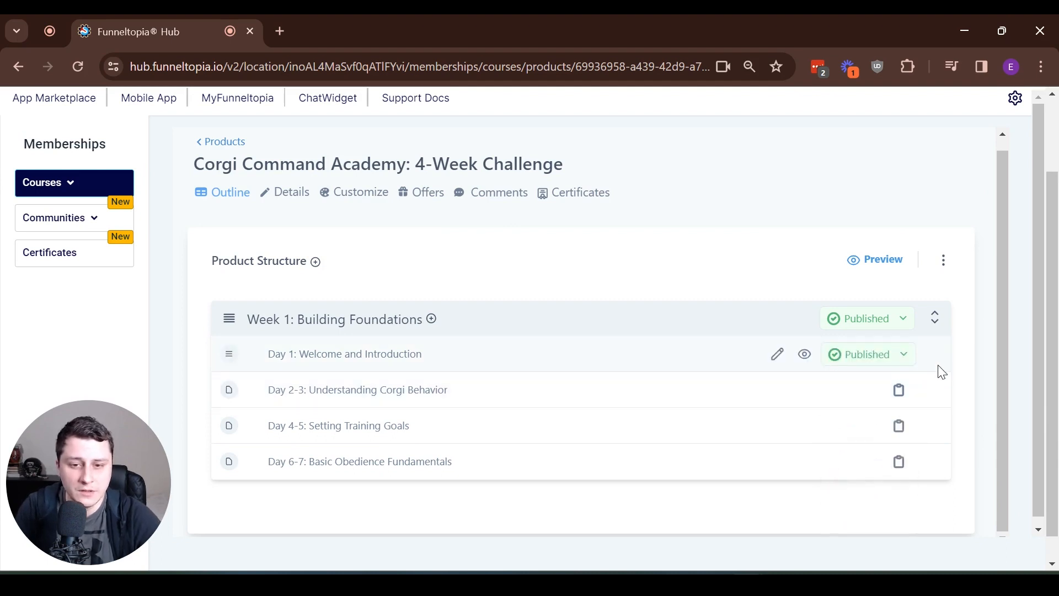
click(893, 362)
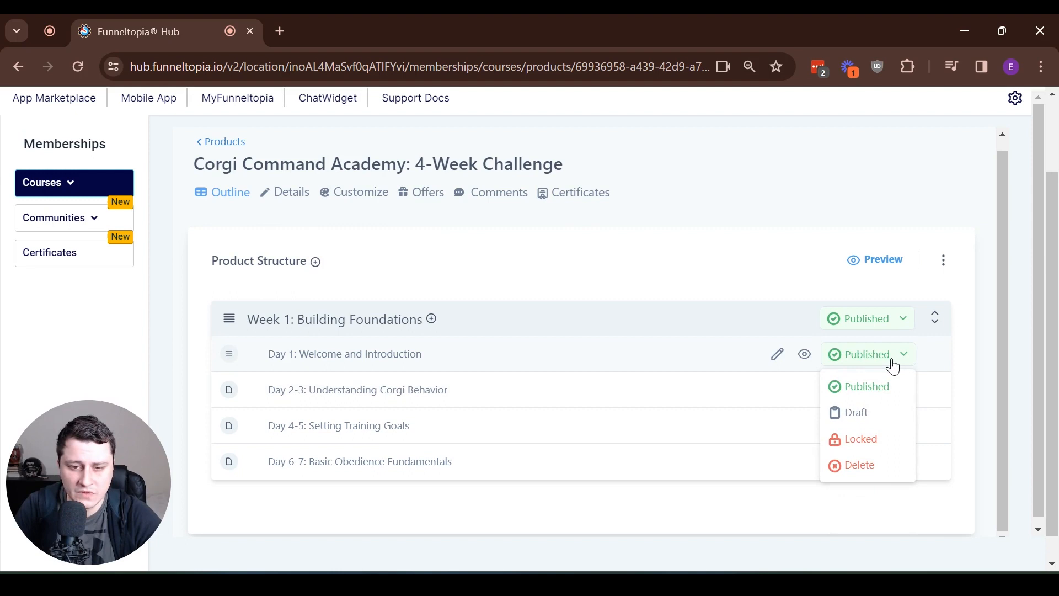
click(908, 355)
click(893, 387)
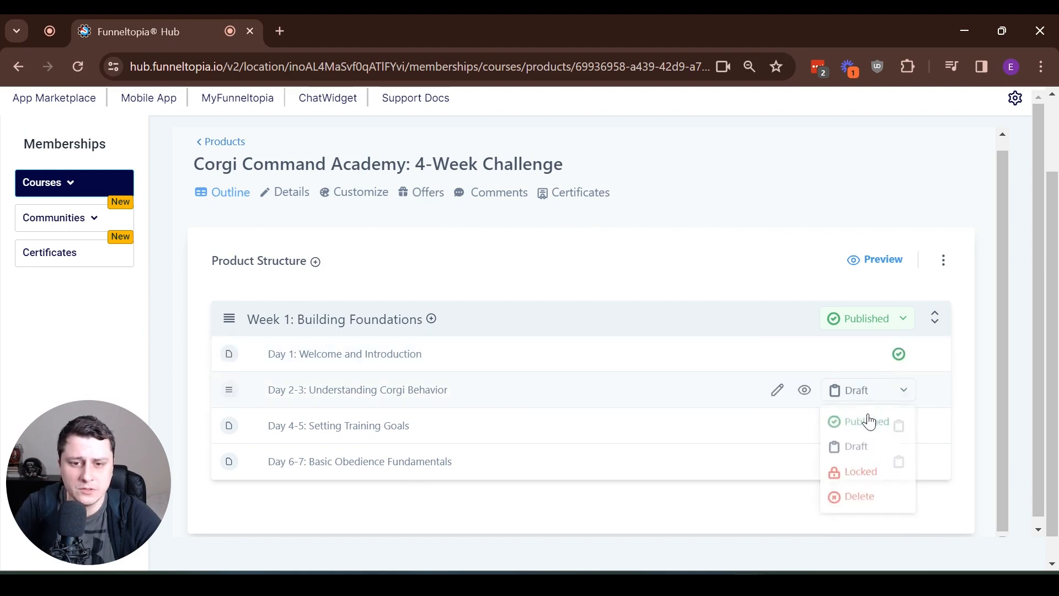
click(863, 431)
click(885, 427)
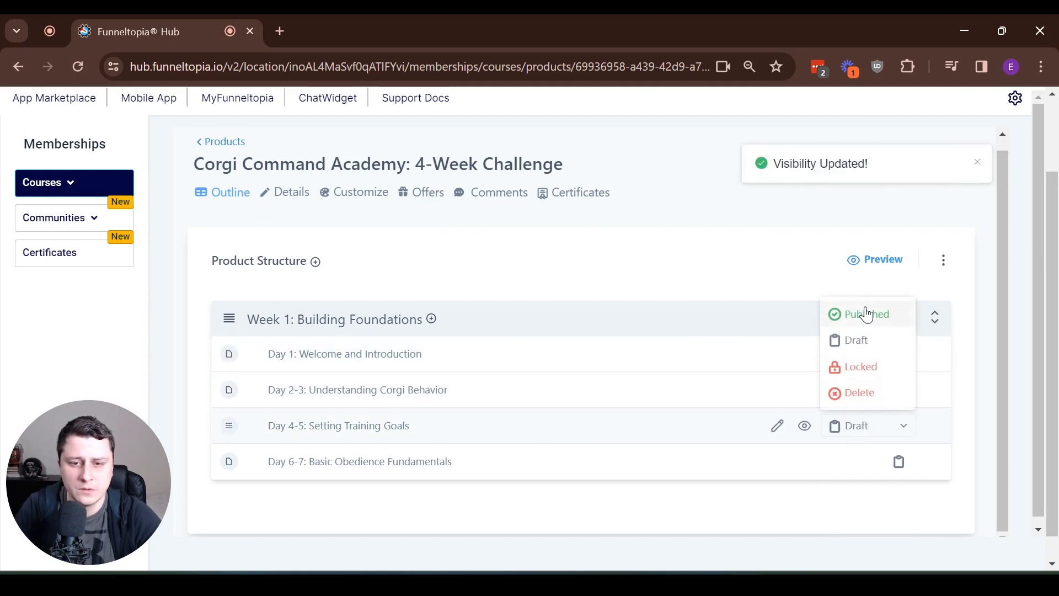
click(864, 464)
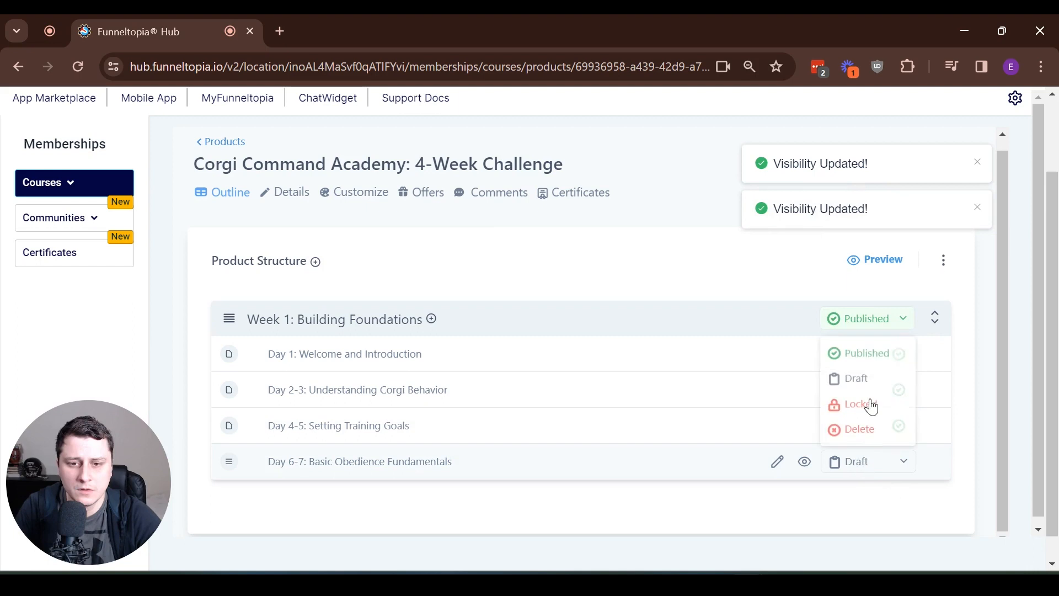
click(873, 352)
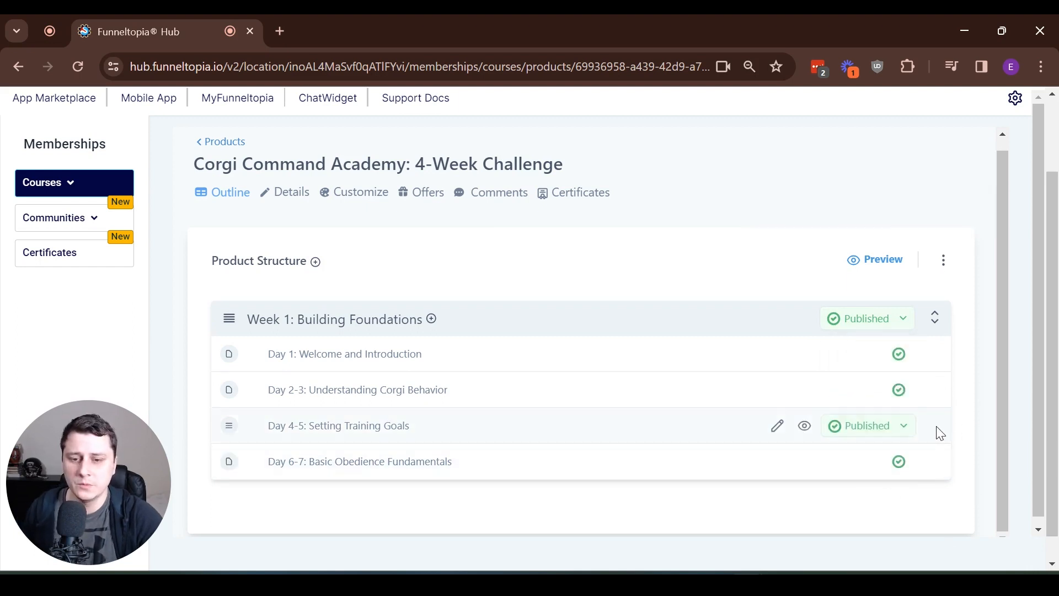
scroll(504, 500, down, 1)
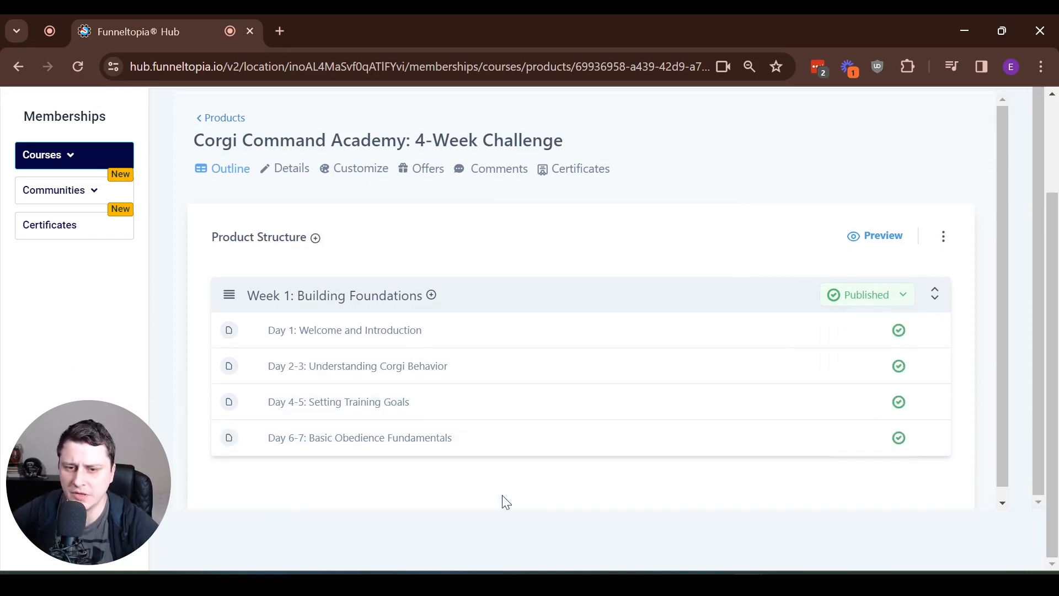
click(887, 333)
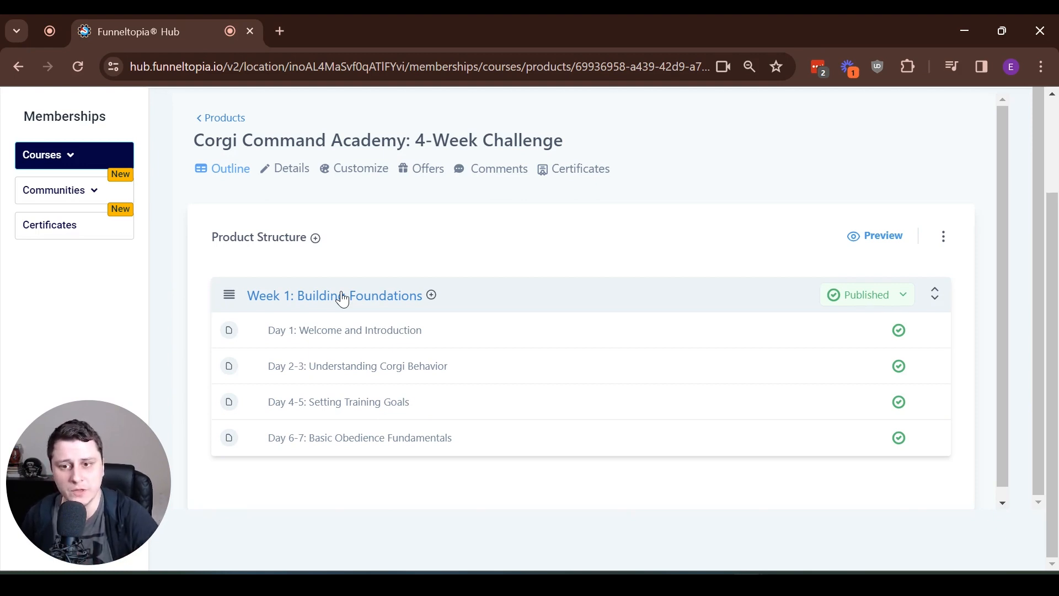
click(863, 334)
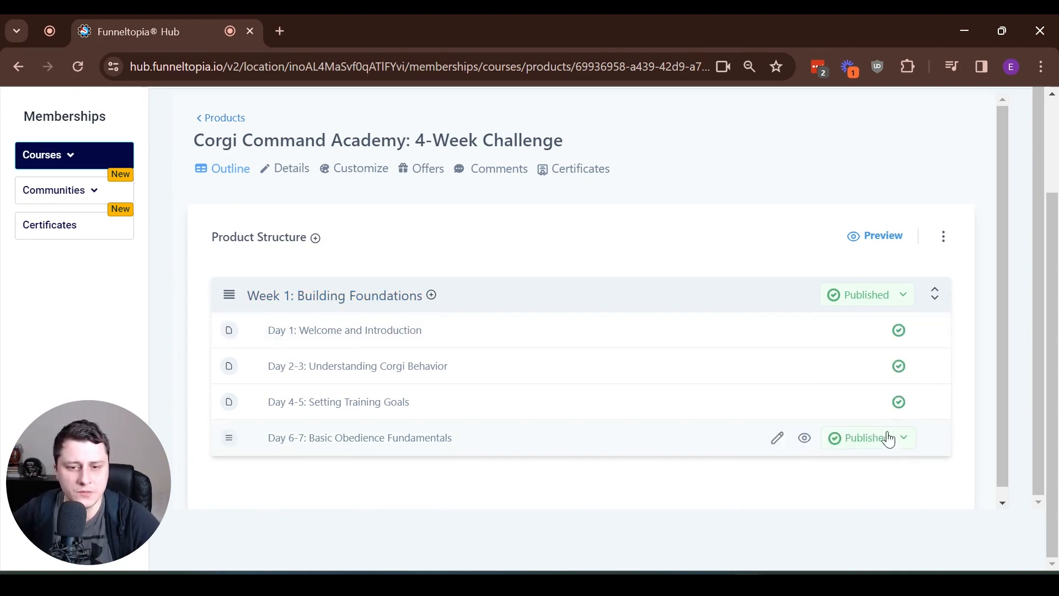
click(889, 342)
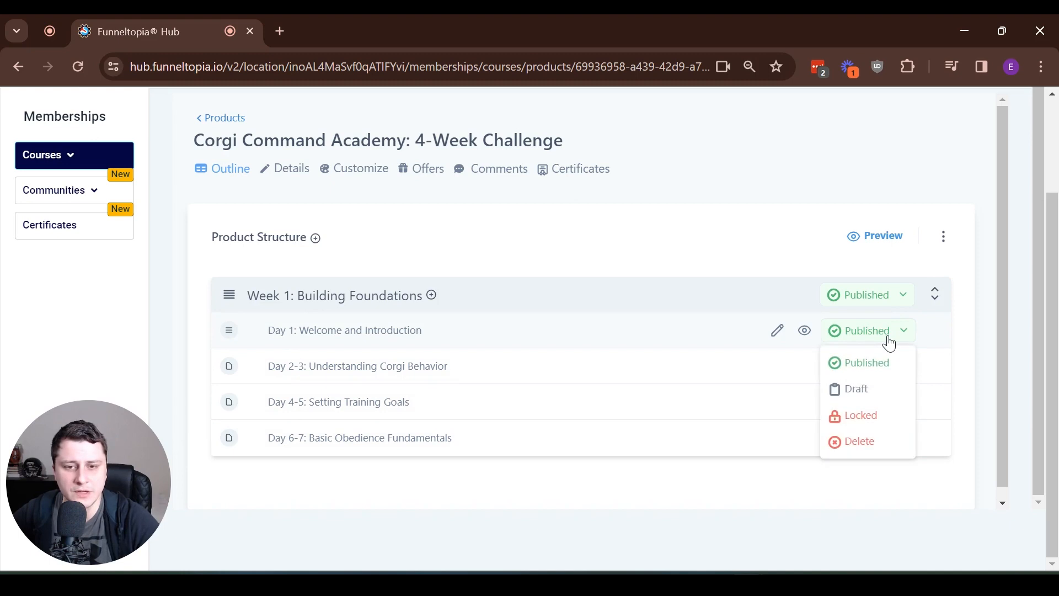
- Add a subcategory titled "Day 1" to the Week 1 category and move it above all the week's lessons
click(435, 303)
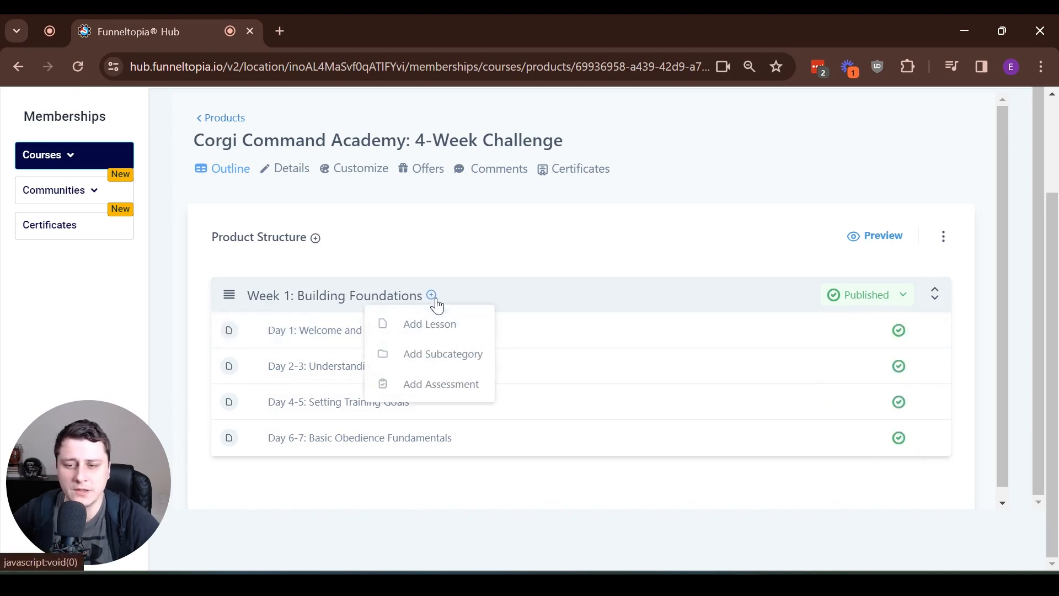
click(446, 354)
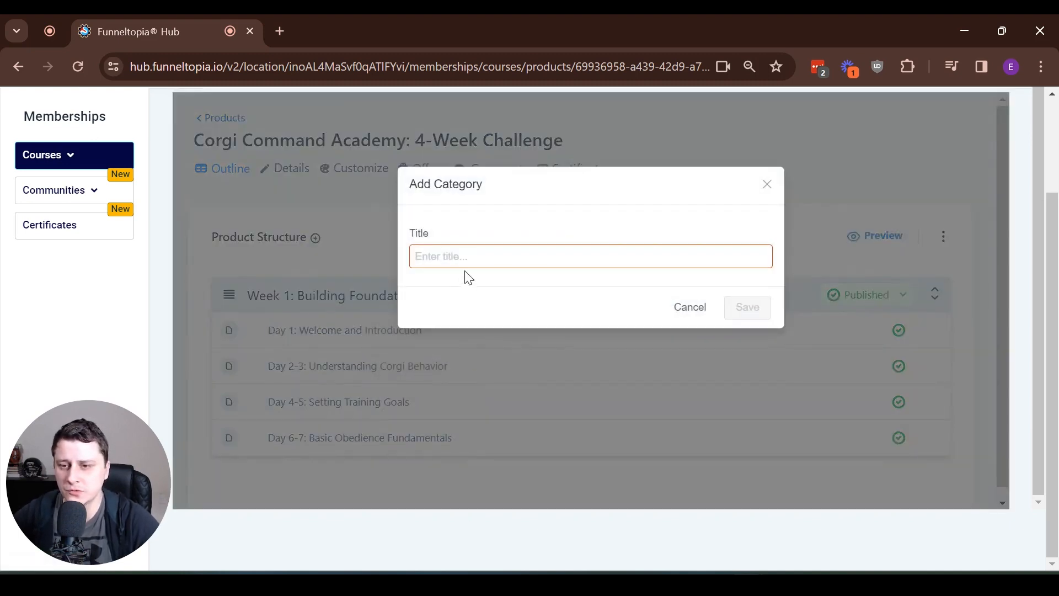
text(Day 1)
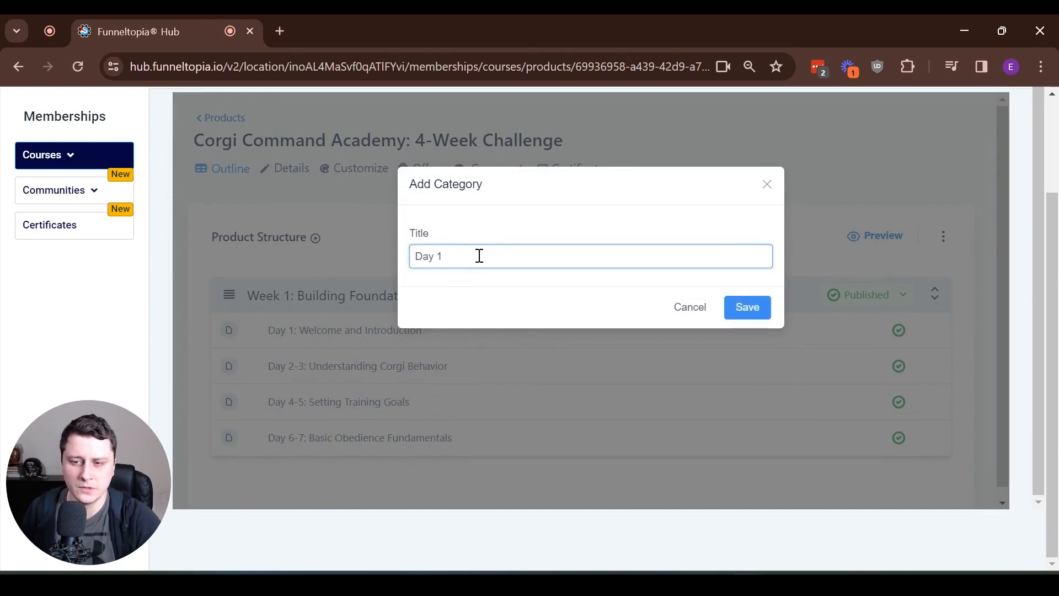
click(746, 307)
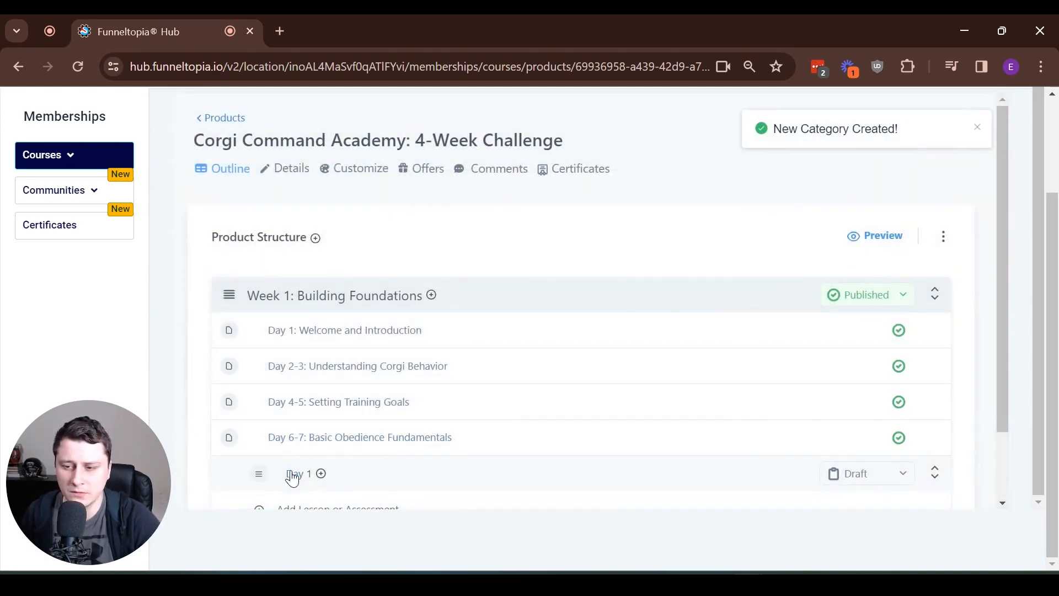
drag(258, 477, 260, 337)
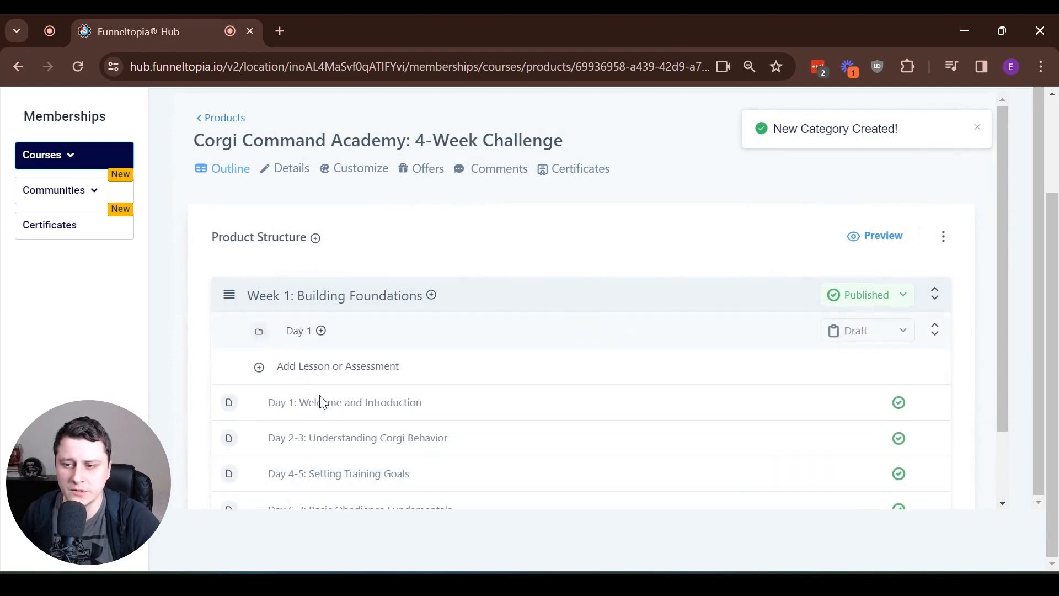
- Move the "Day 1: Welcome and Introduction" lesson into the Day 1 subcategory
drag(226, 411, 371, 381)
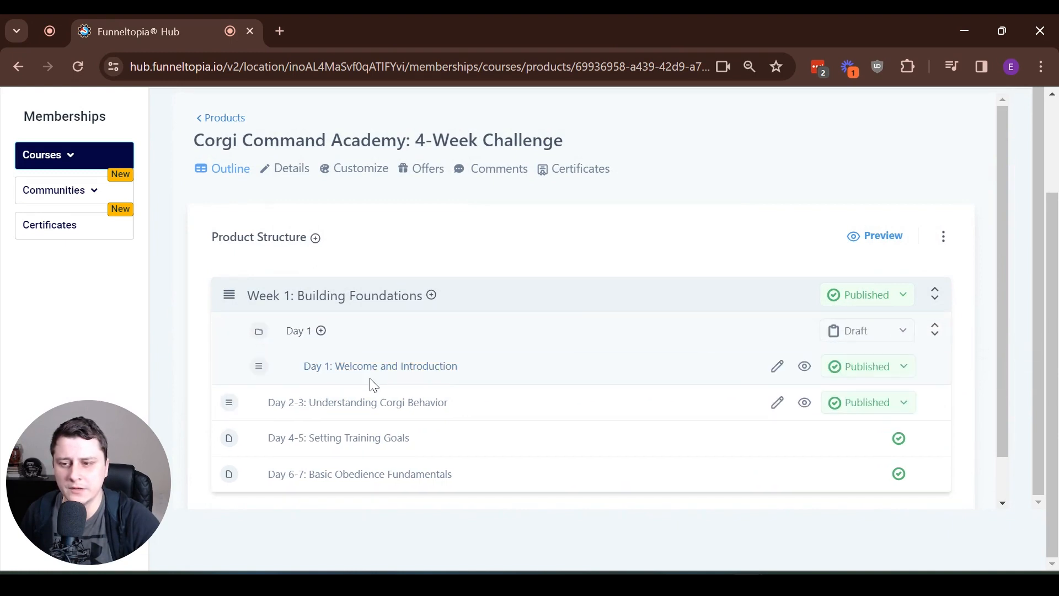
click(867, 333)
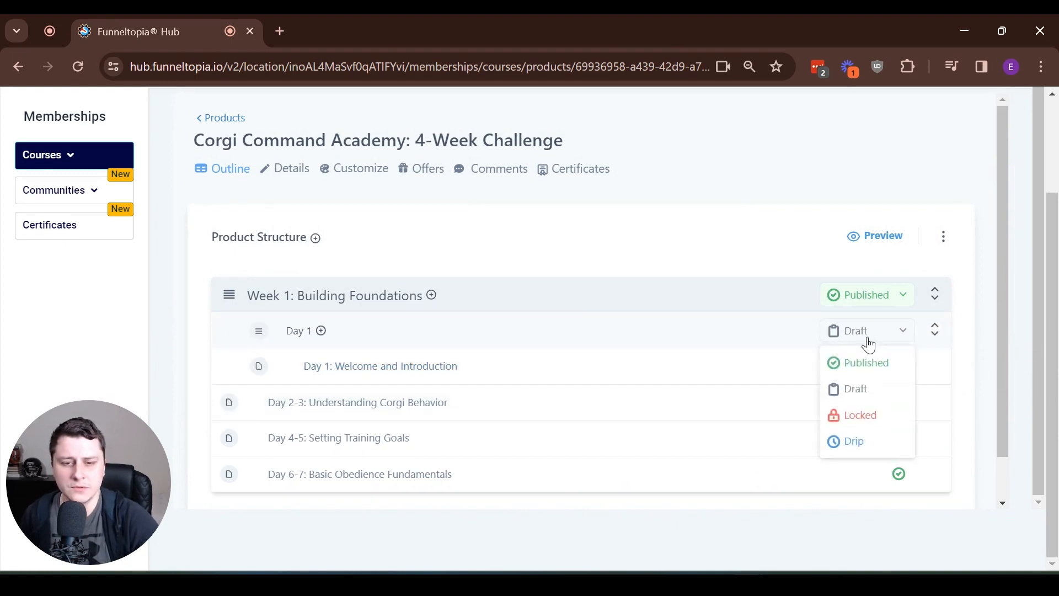
click(855, 441)
click(684, 321)
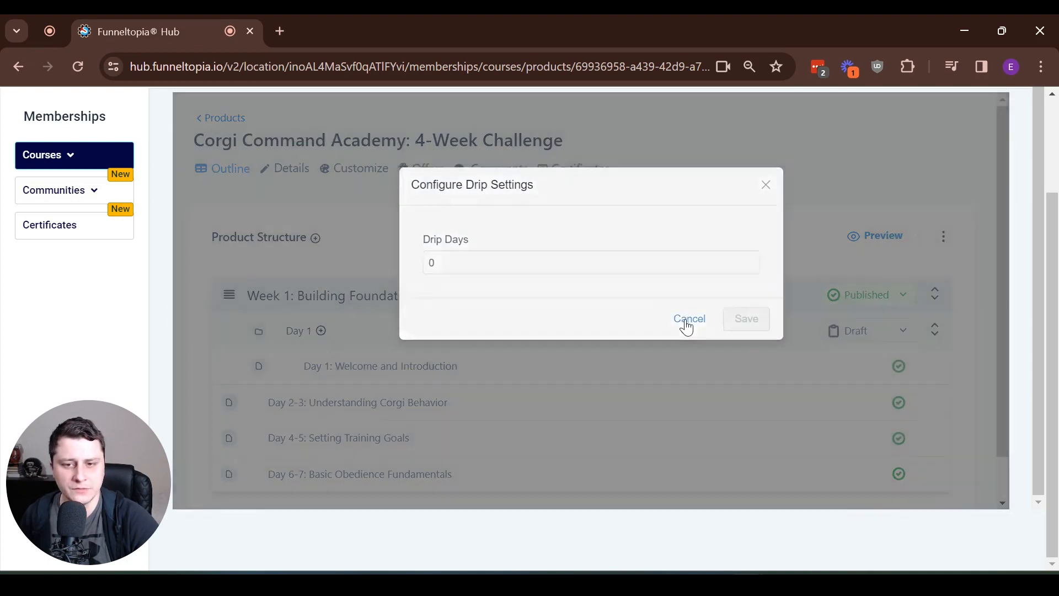
- Set the visibility of the Day 1 subcategory to Published
click(863, 338)
click(865, 364)
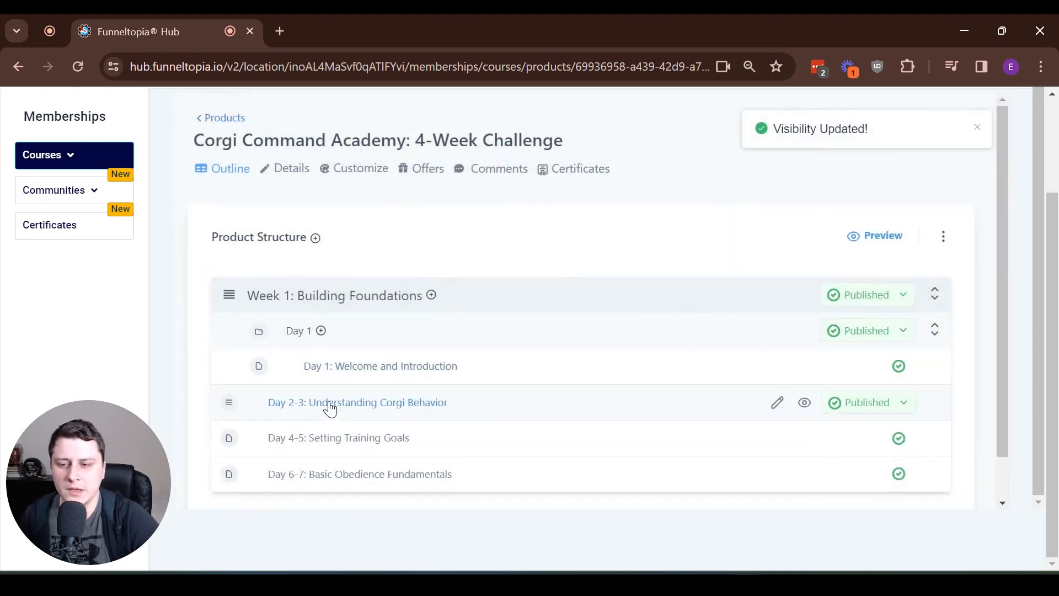
- Add a subcategory titled "Days 2-3" to the Week 1 category
click(432, 295)
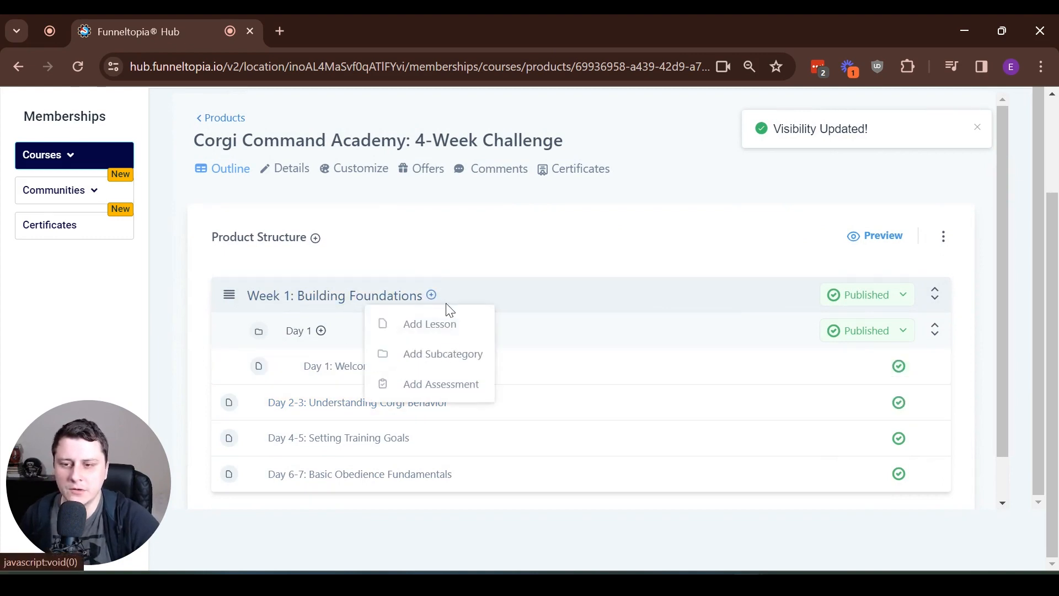
click(459, 353)
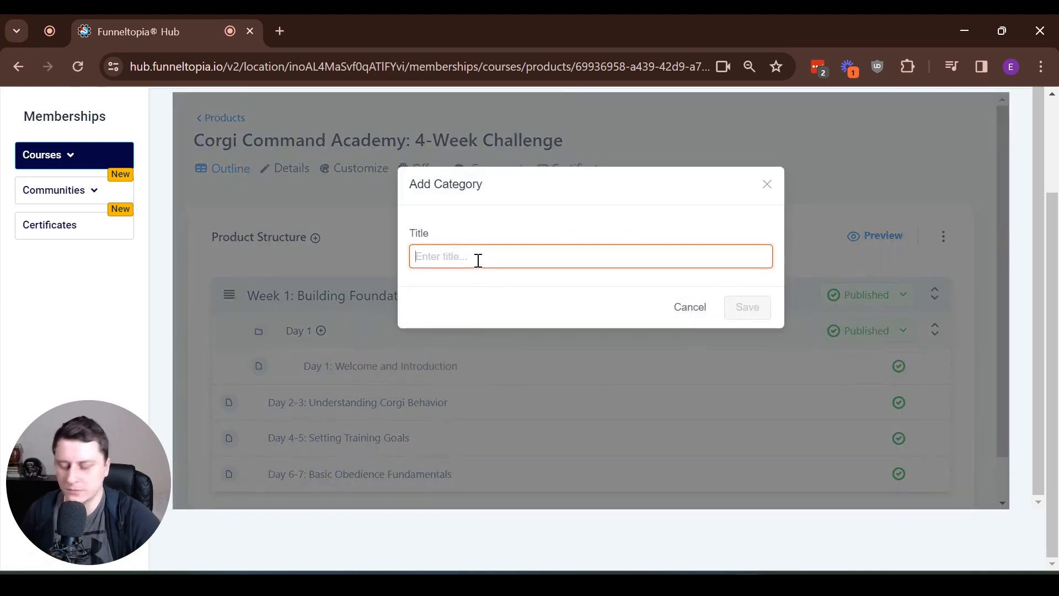
text(Days 2-3)
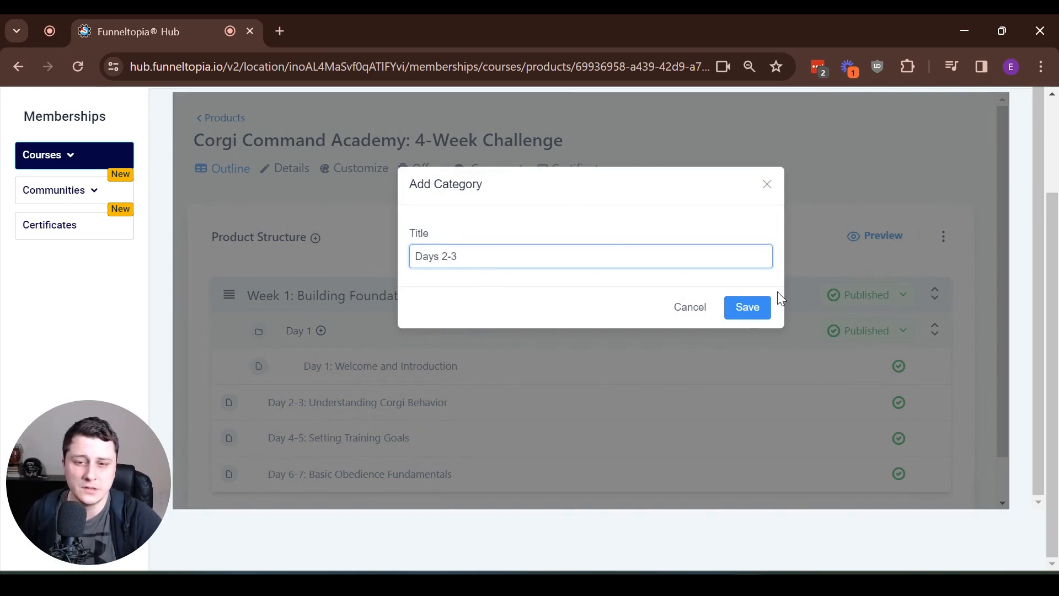
click(760, 305)
- Move the Days 2-3 subcategory directly below the Day 1 lesson and place the "Day 2-3: Understanding Corgi Behavior" lesson inside it
scroll(225, 500, down, 2)
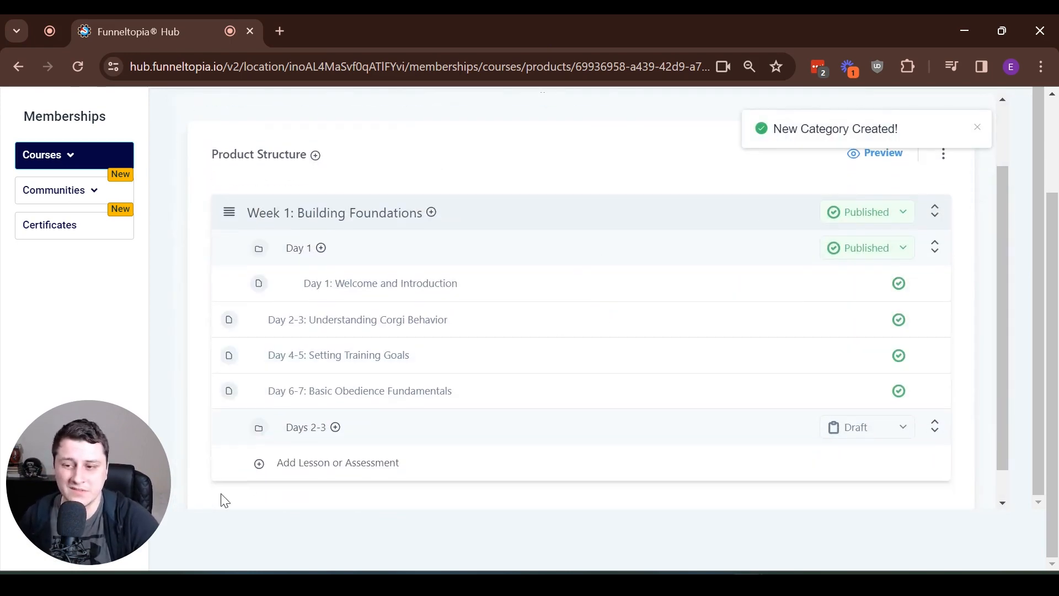
drag(259, 429, 258, 348)
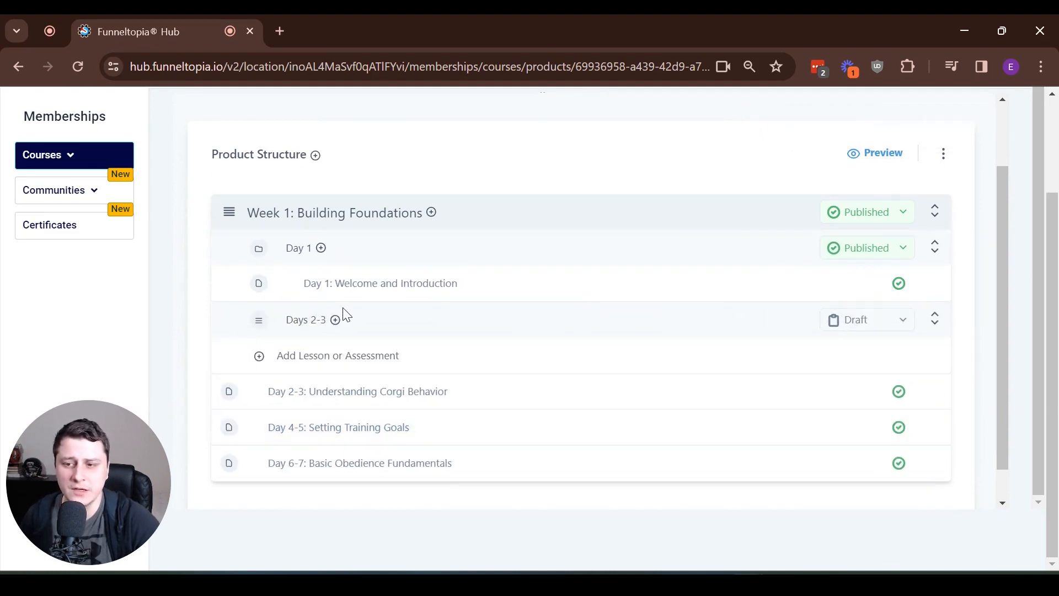
drag(229, 392, 329, 364)
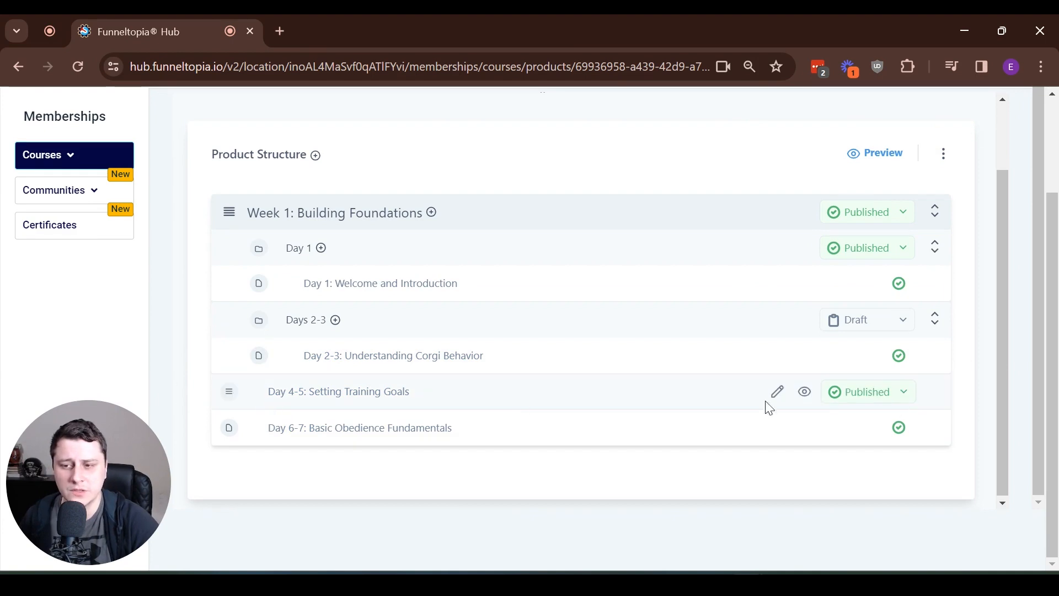
- Set the visibility of the Days 2-3 subcategory to Drip with 1 drip day
scroll(898, 300, up, 2)
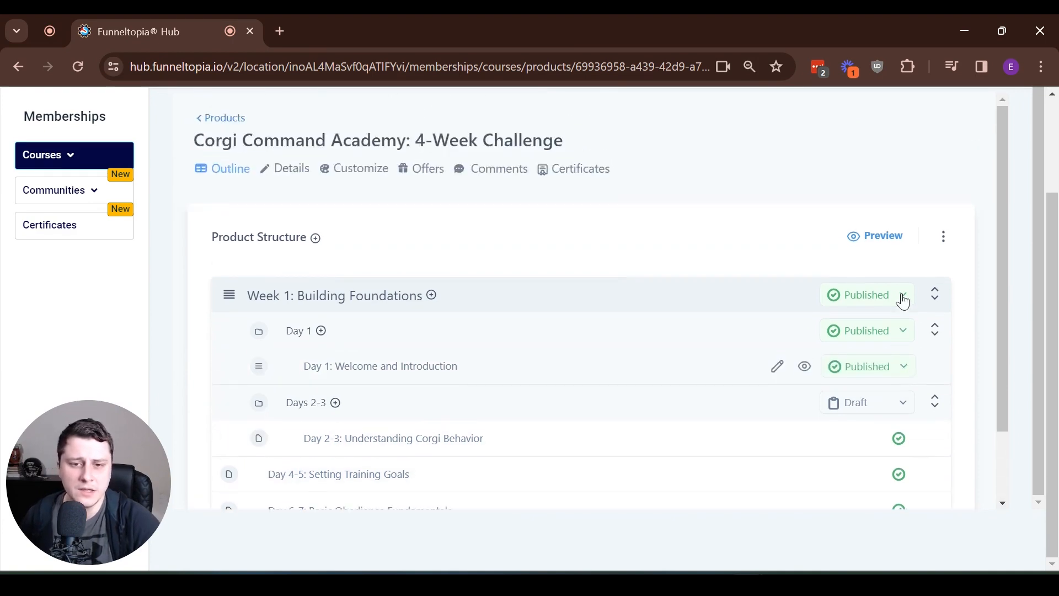
click(869, 404)
click(862, 375)
drag(444, 264, 396, 260)
text(1)
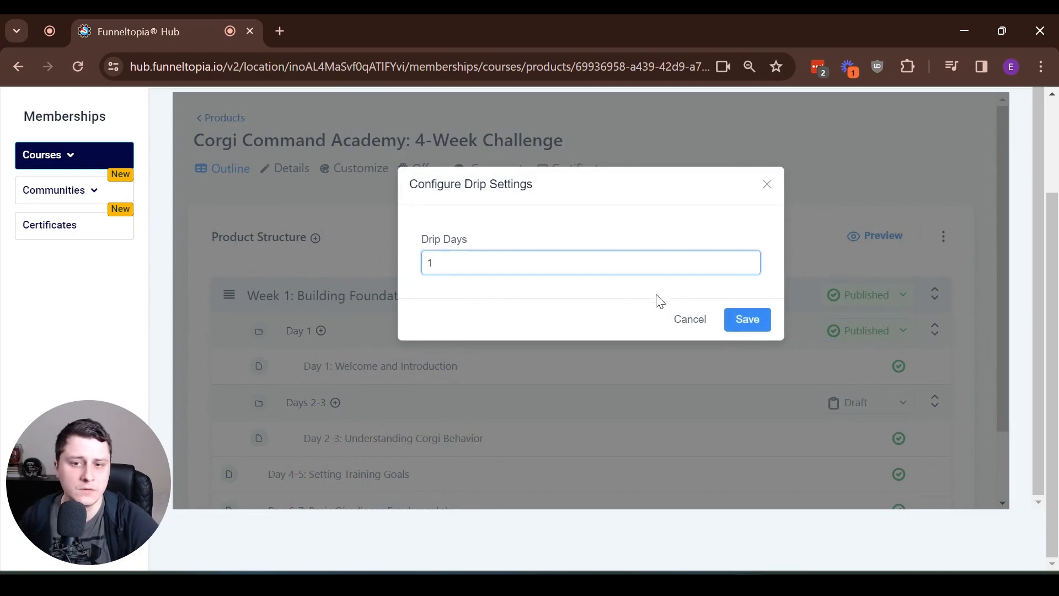
click(747, 322)
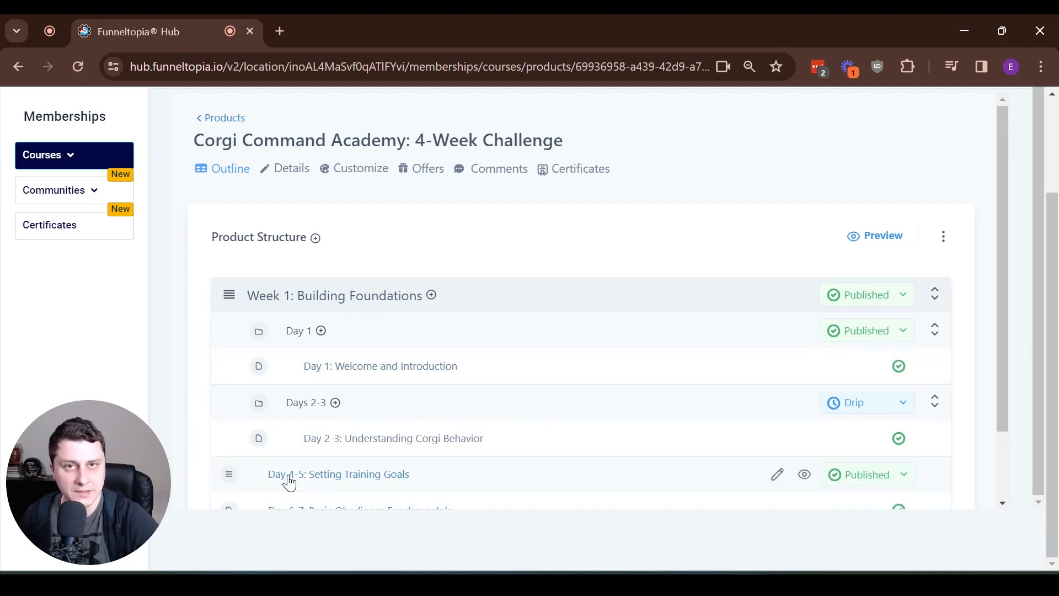
- Add a subcategory titled "Days 4-5" to the Week 1 category and move the "Day 4-5: Setting Training Goals" lesson into it
scroll(290, 480, down, 2)
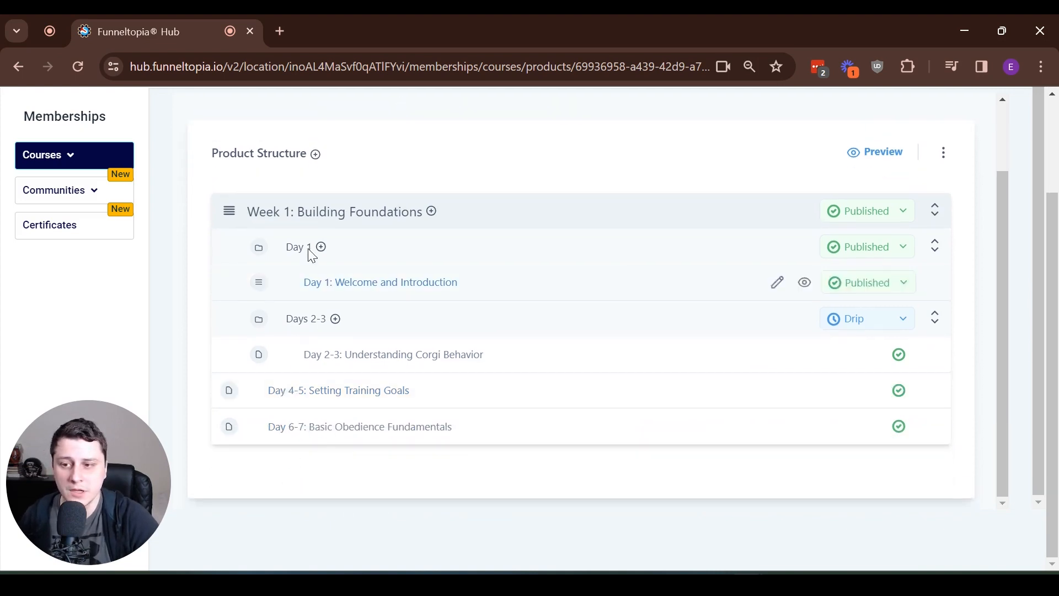
click(434, 213)
click(436, 266)
click(471, 256)
text(Days 4-5)
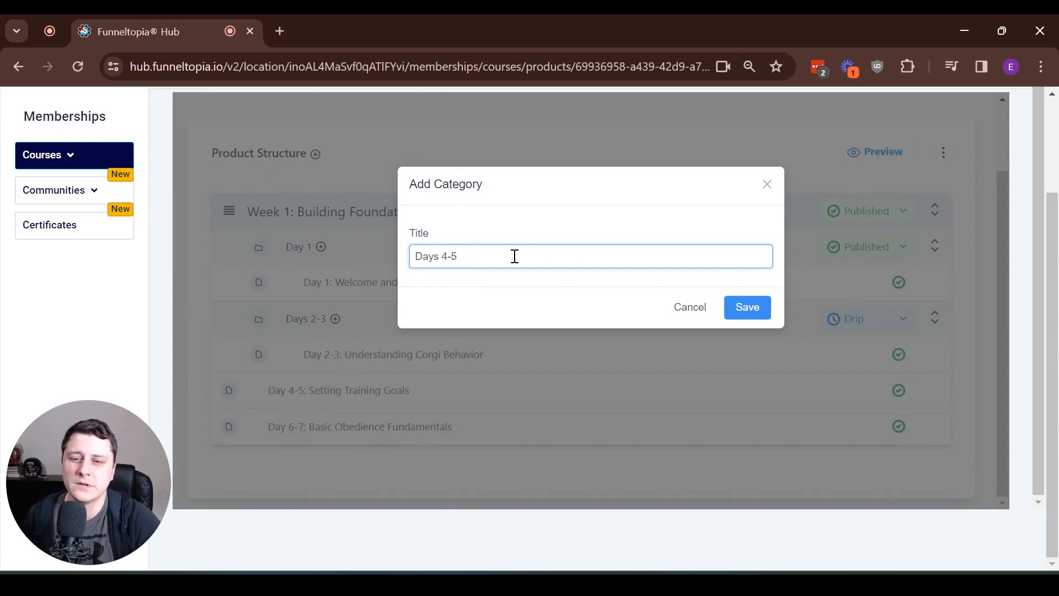
click(749, 310)
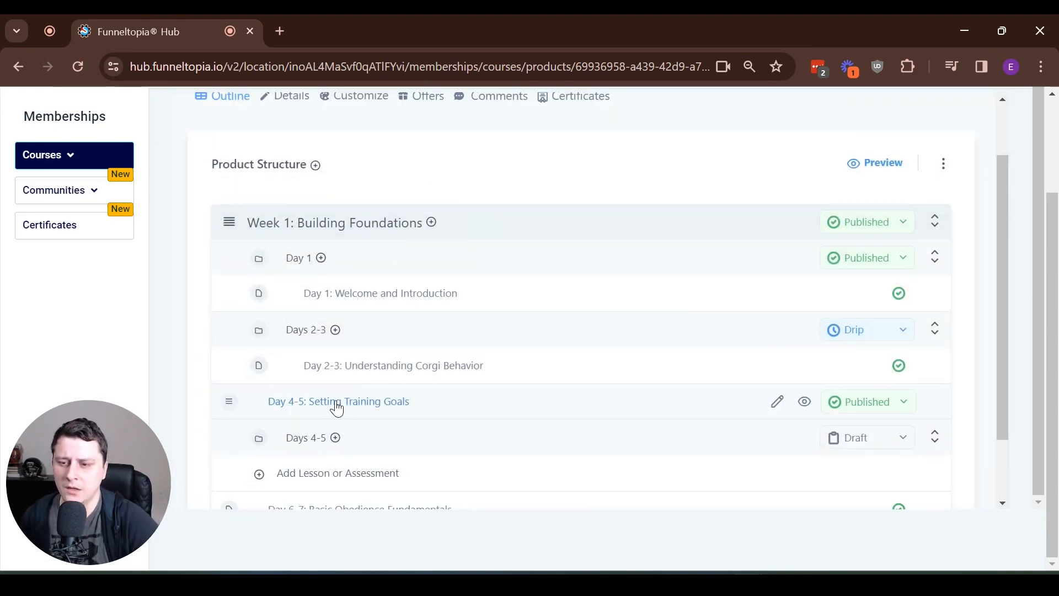
drag(234, 408, 445, 433)
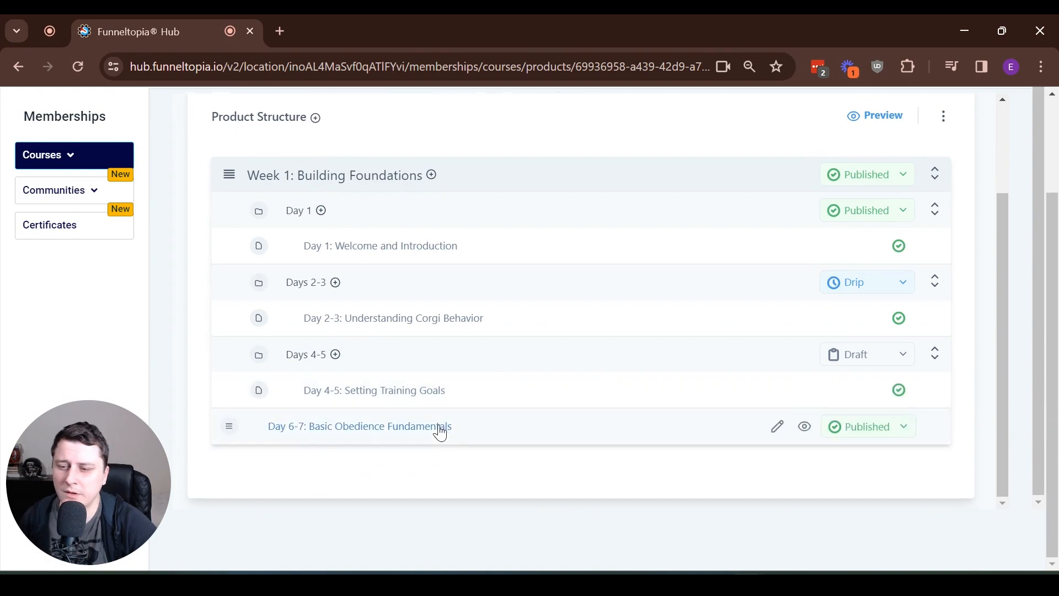
- Set the visibility of the Days 4-5 subcategory to Drip with 3 drip days
click(857, 362)
click(852, 466)
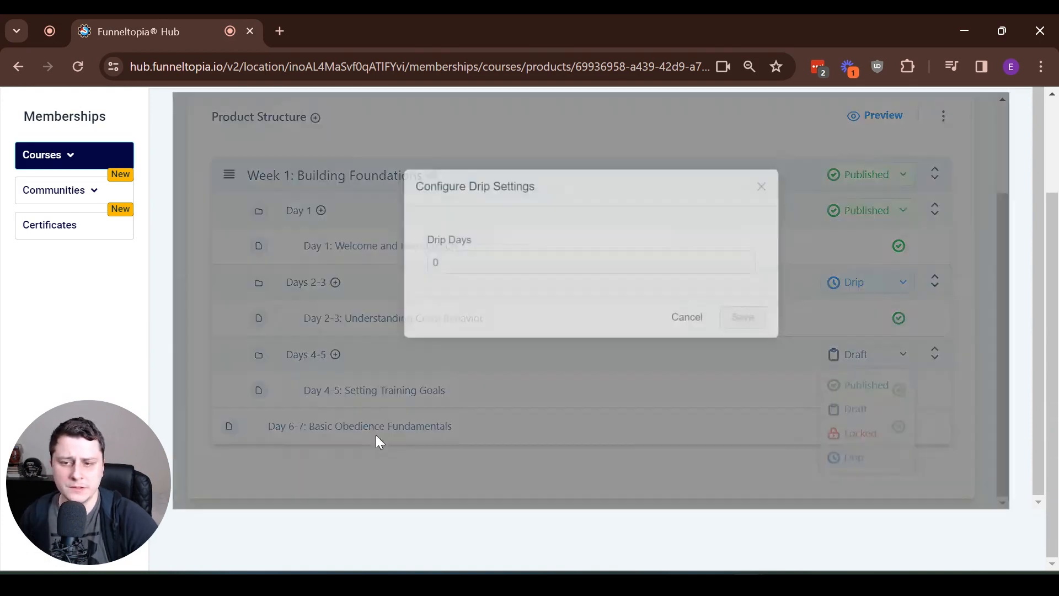
text(3)
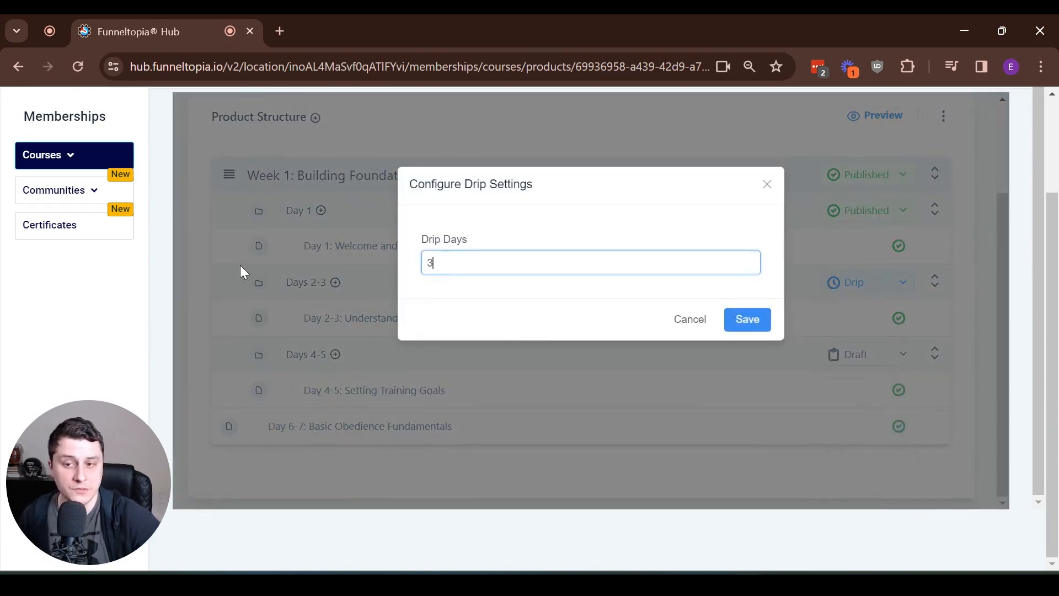
click(757, 322)
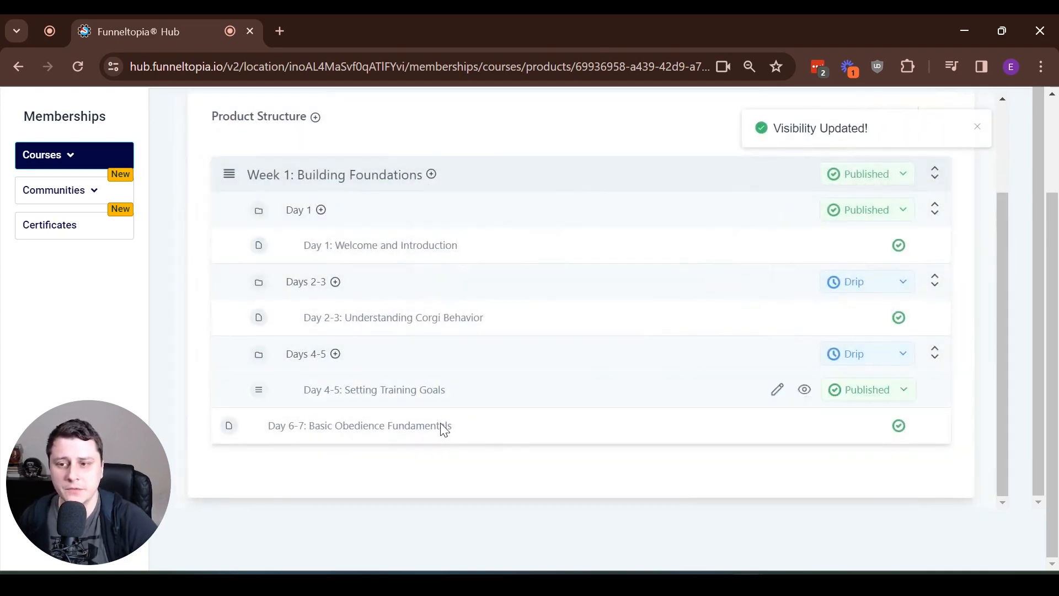
- Add a subcategory titled "Days 6-7" to the Week 1 category and move the "Day 6-7: Basic Obedience Fundamentals" lesson into it
click(432, 174)
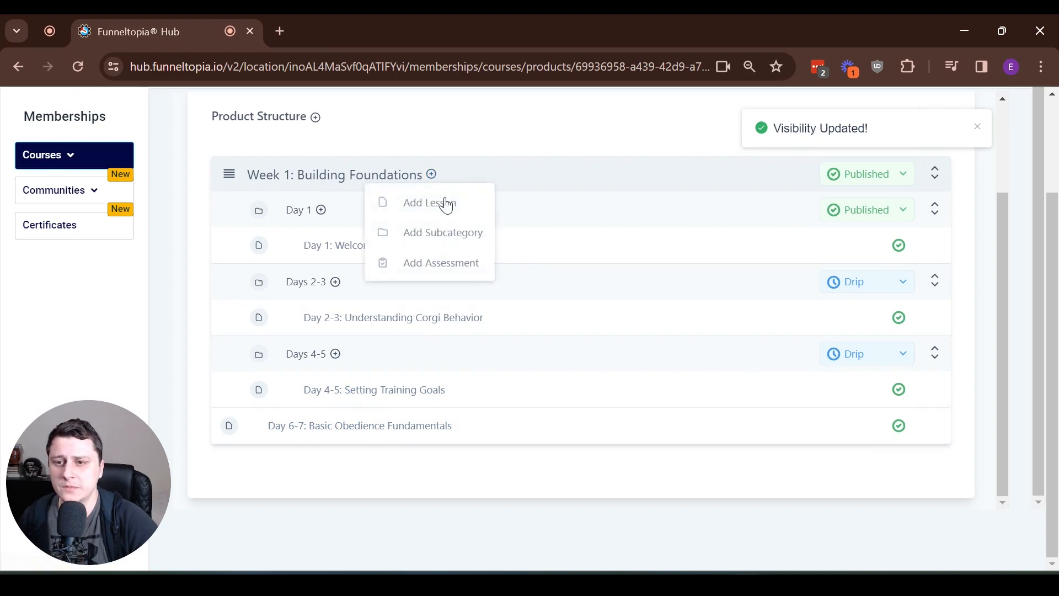
click(445, 233)
click(433, 261)
text(D)
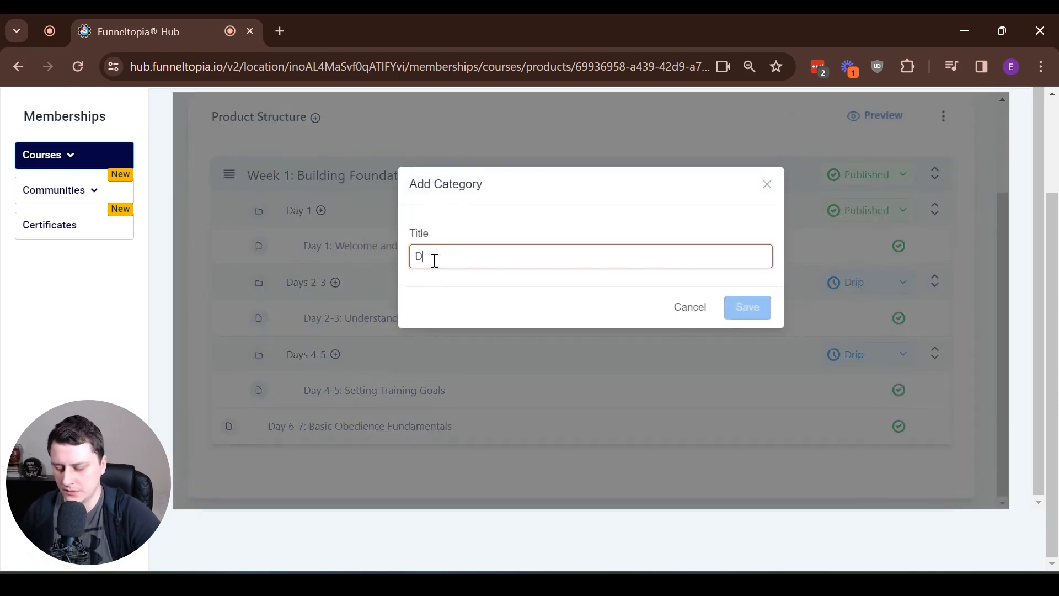
text(ays 6-7)
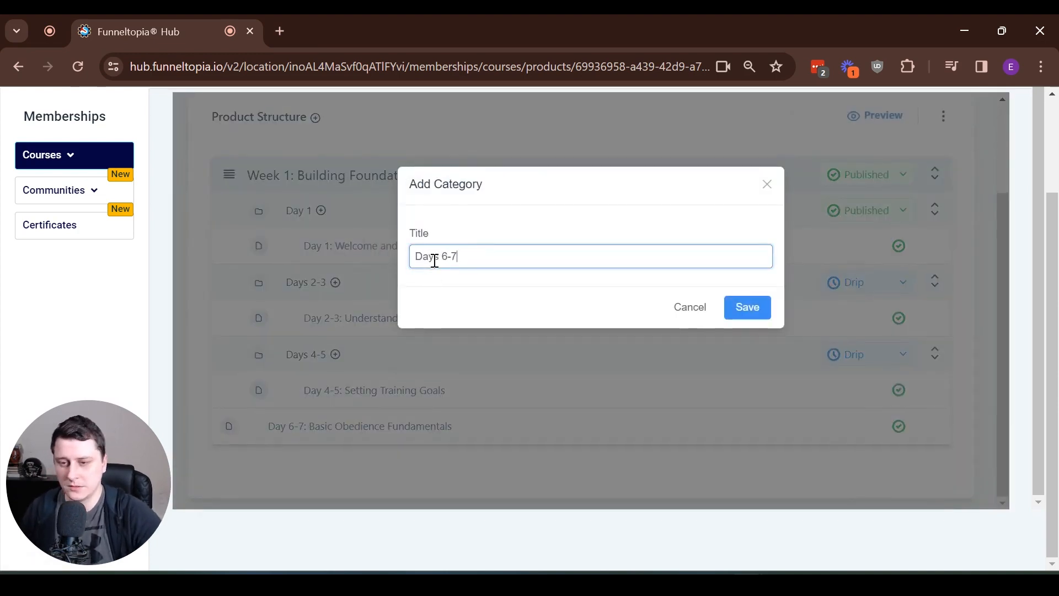
click(760, 317)
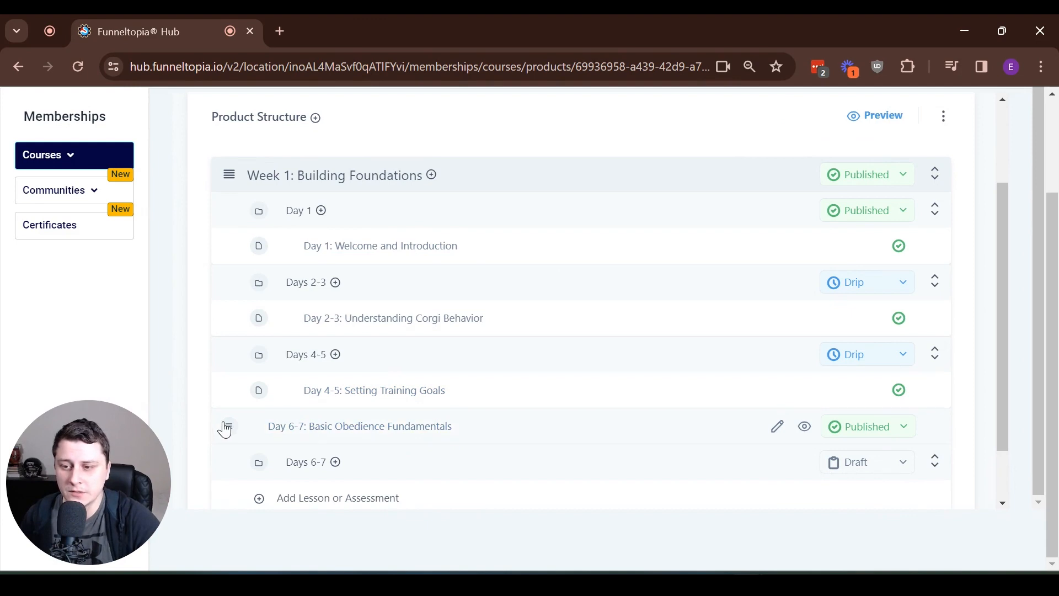
drag(229, 427, 408, 414)
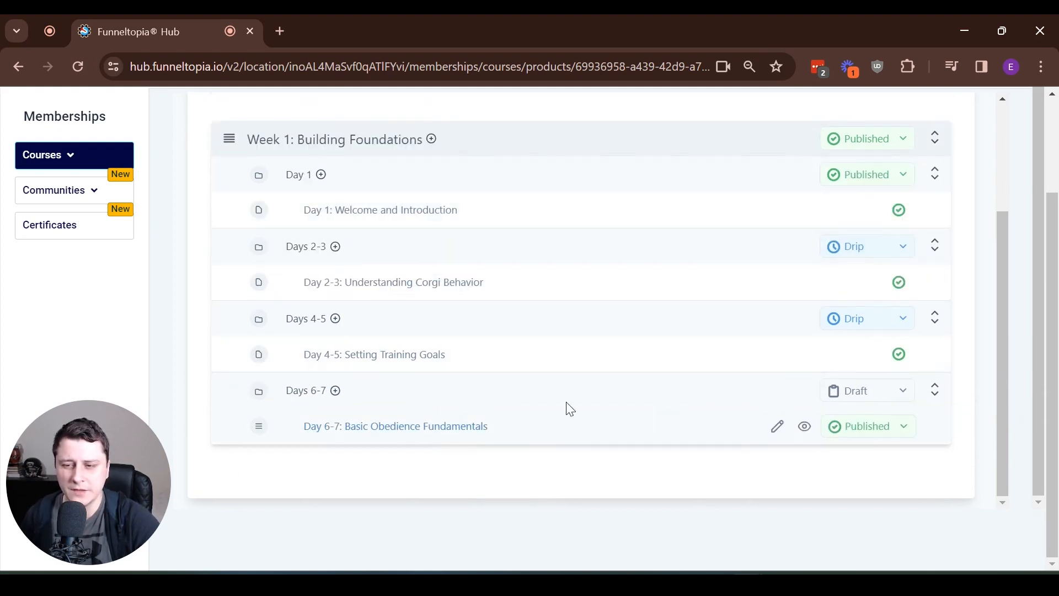
- Set the visibility of the Days 6-7 subcategory to Drip with 5 drip days
click(869, 396)
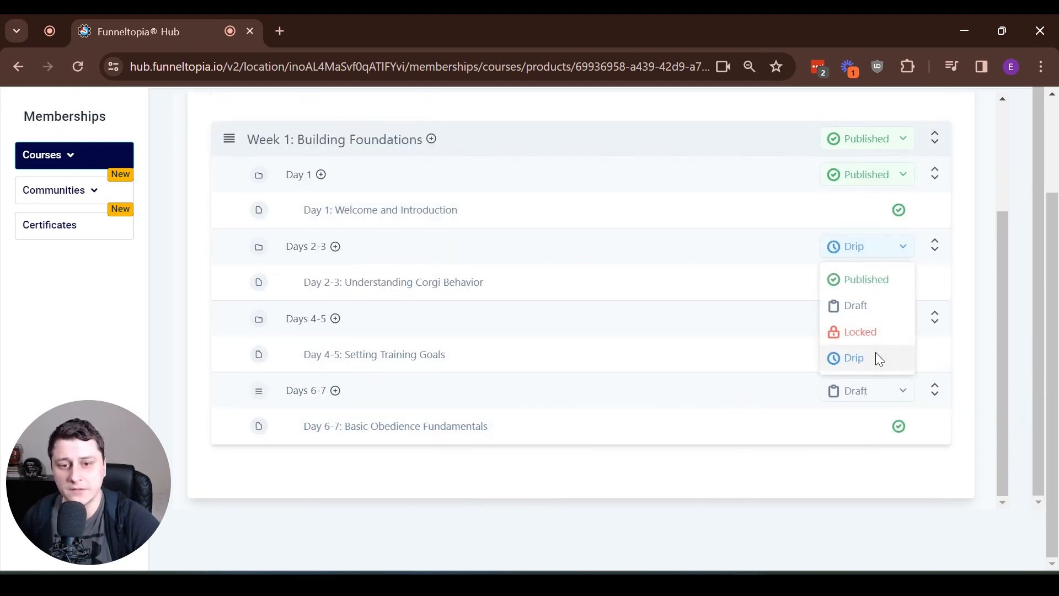
click(875, 353)
text(5)
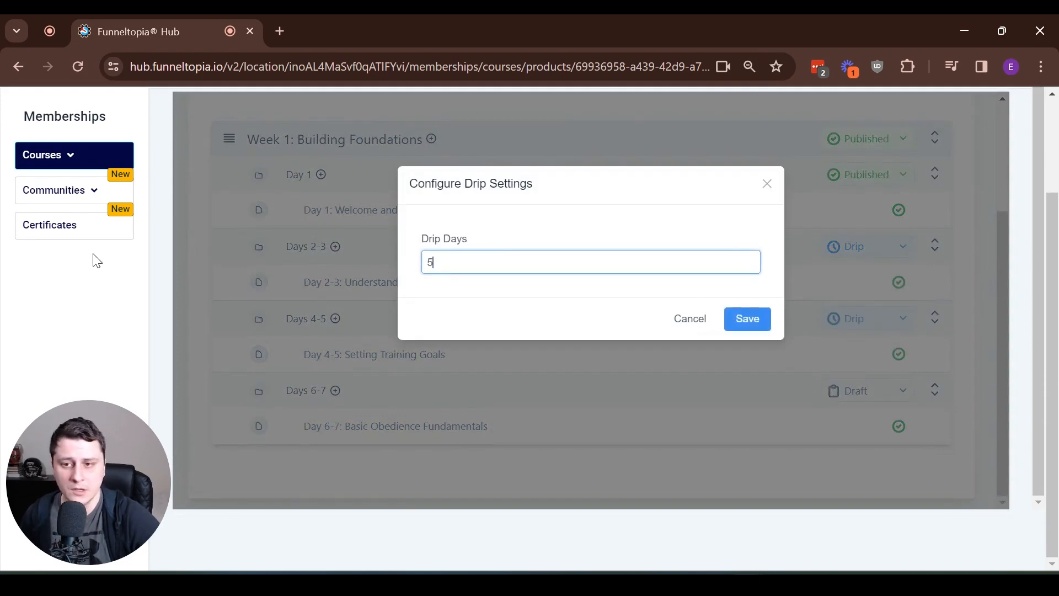
click(736, 319)
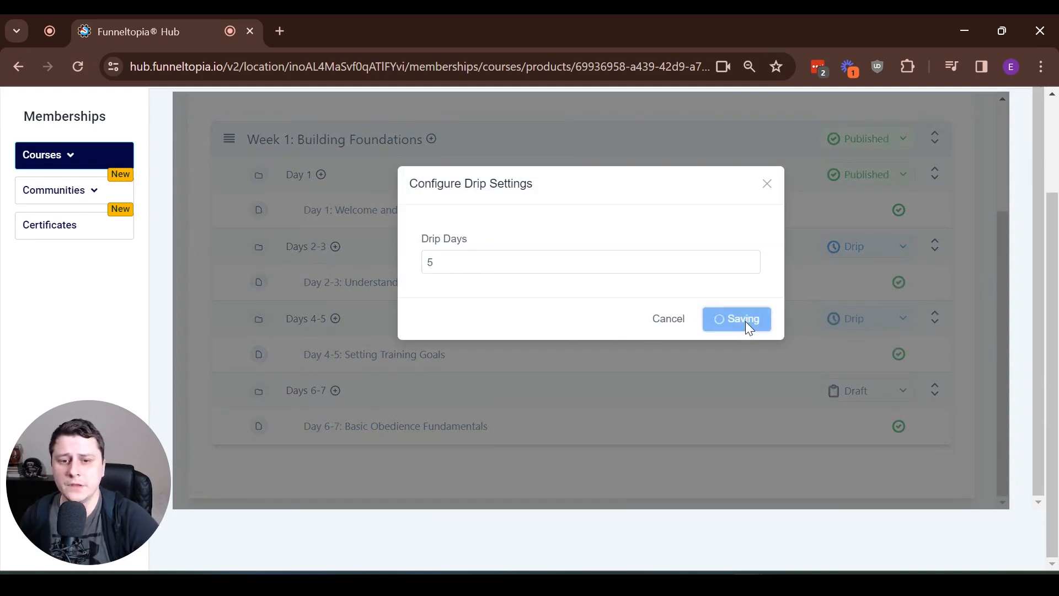
- Add a category titled "Week 2: Learn Manners and Recall Training" to the course's product structure
scroll(835, 375, up, 3)
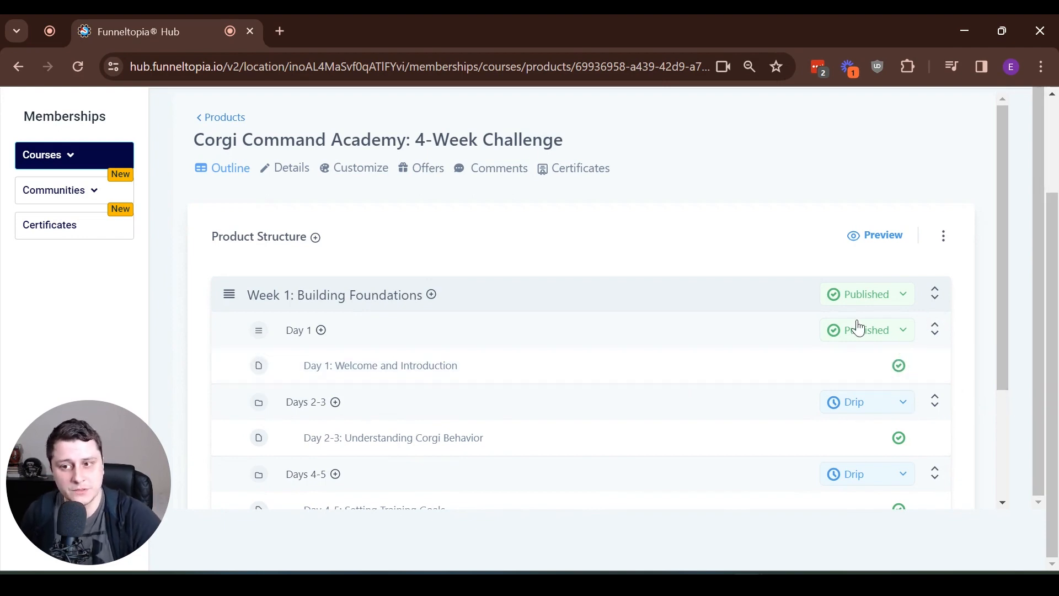
scroll(369, 305, down, 3)
scroll(378, 312, up, 3)
scroll(398, 320, down, 2)
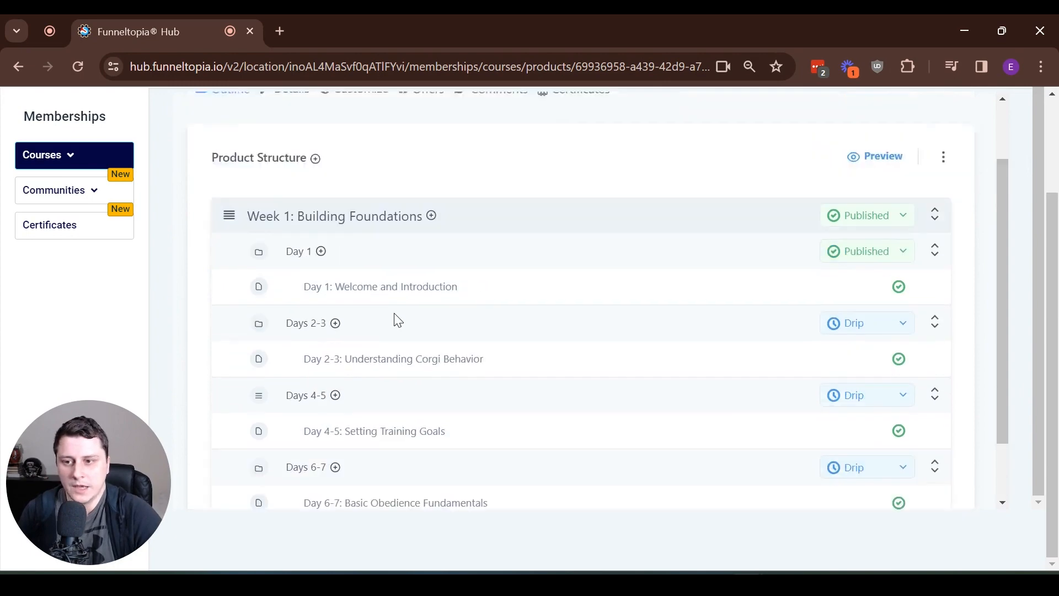
scroll(398, 320, up, 2)
mouse_move(317, 241)
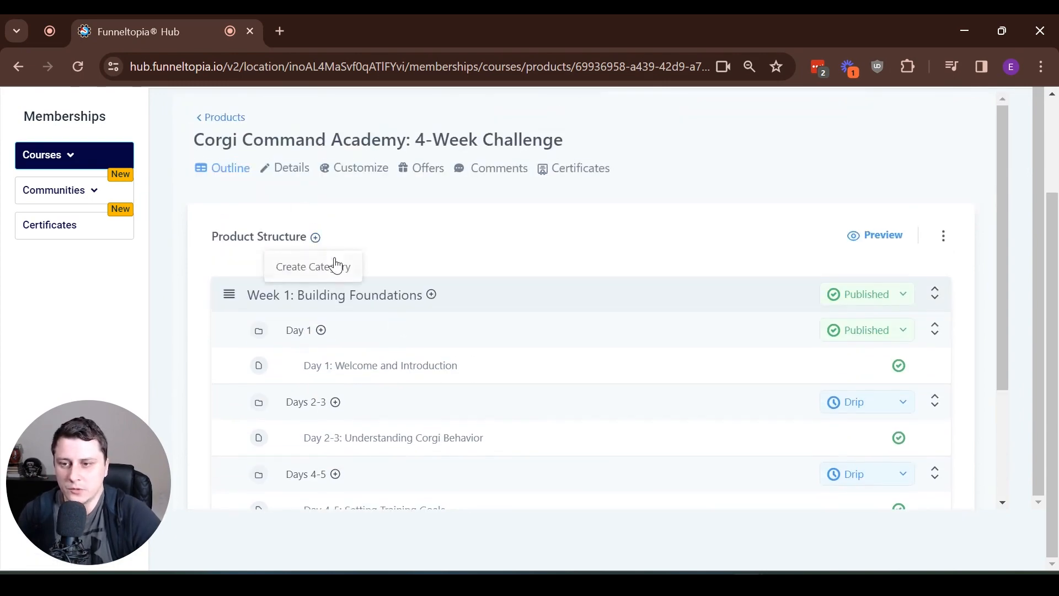
click(328, 268)
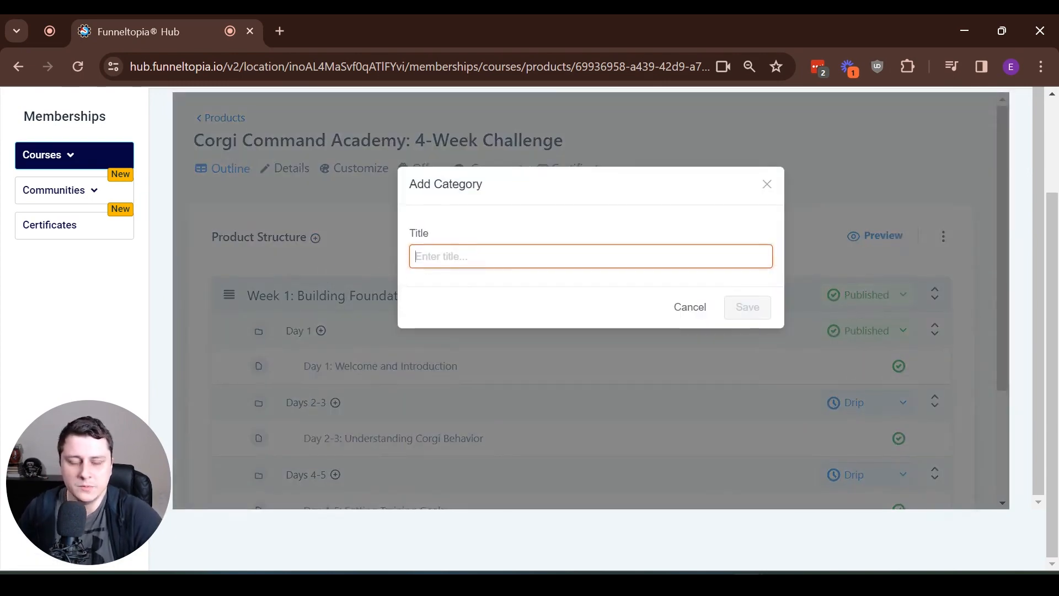
key(alt+Tab)
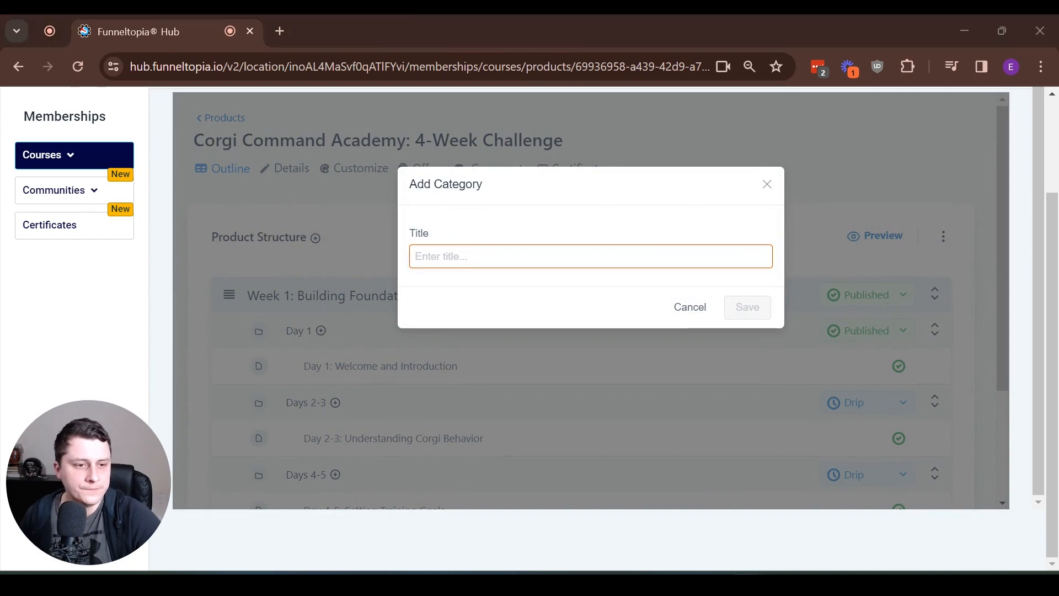
click(491, 259)
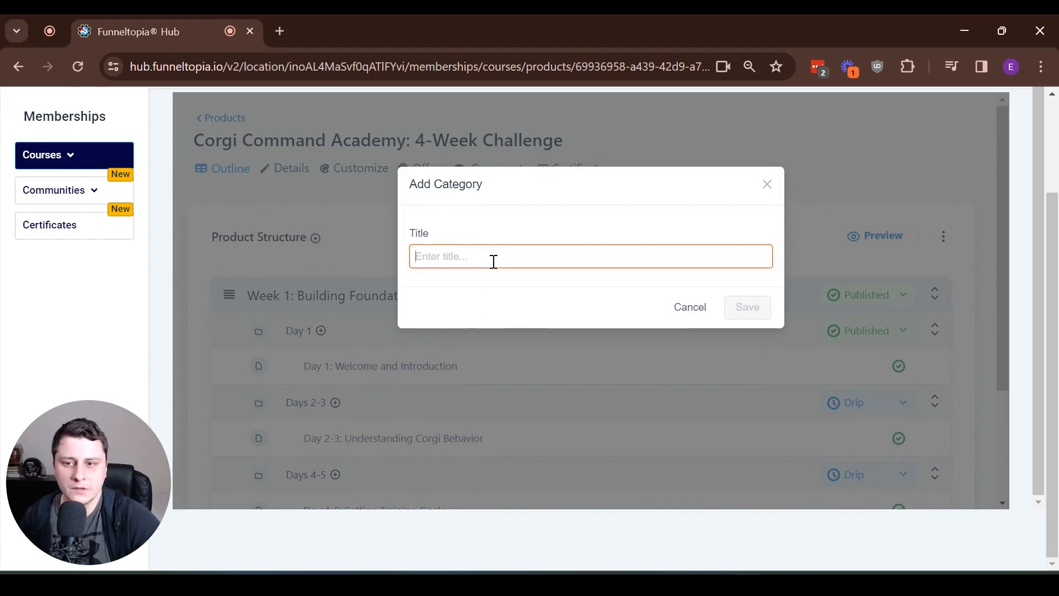
text(Week 2: Learn Manners and Recall Training)
click(761, 312)
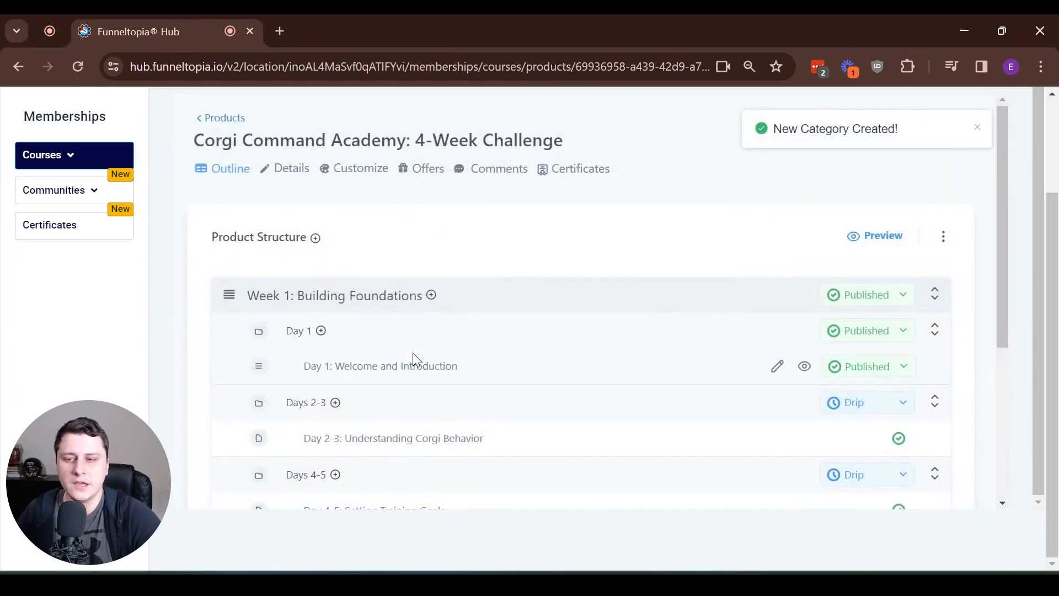
- Review the course outline and open its member preview to look over the Week 1 lessons
scroll(412, 354, down, 5)
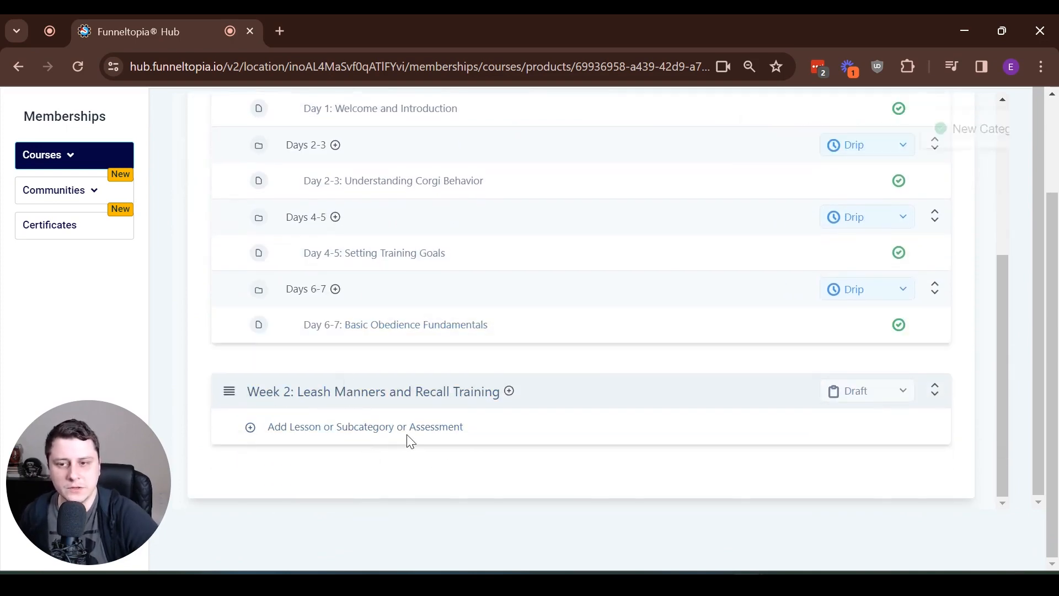
scroll(407, 439, up, 5)
scroll(401, 419, down, 5)
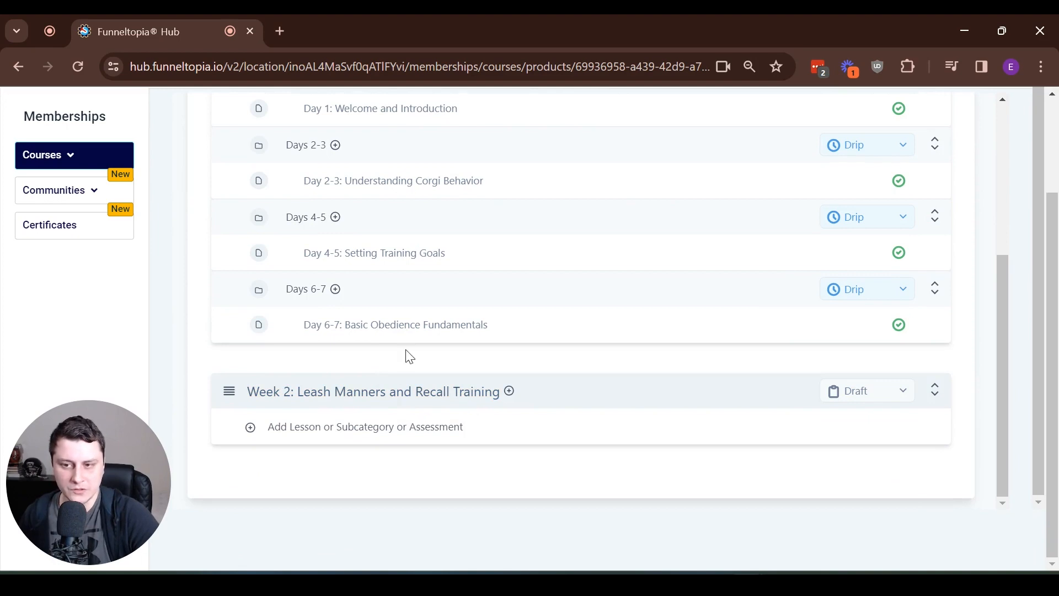
scroll(347, 255, up, 3)
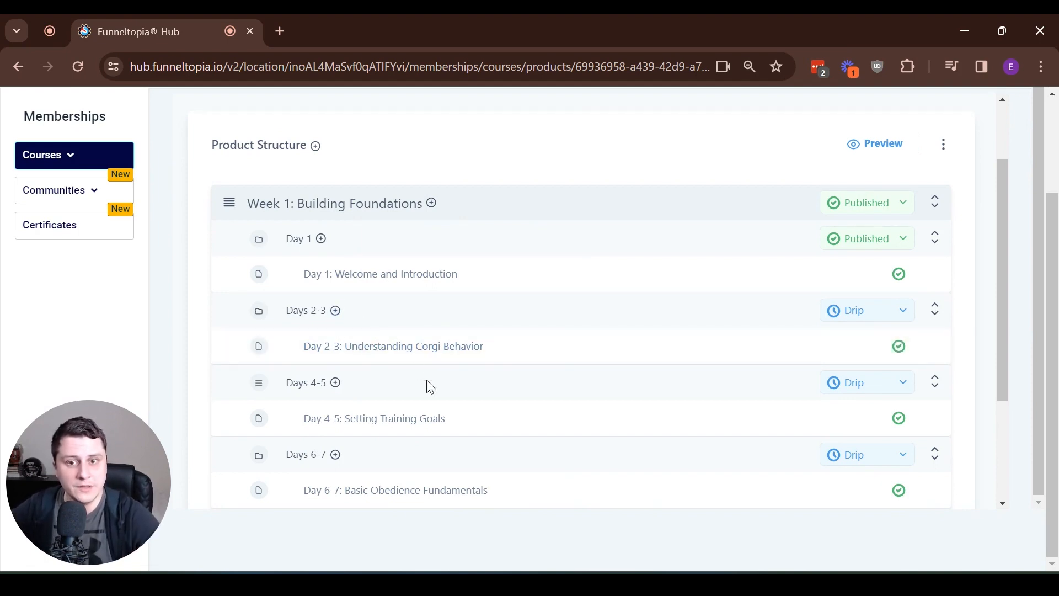
scroll(426, 385, up, 2)
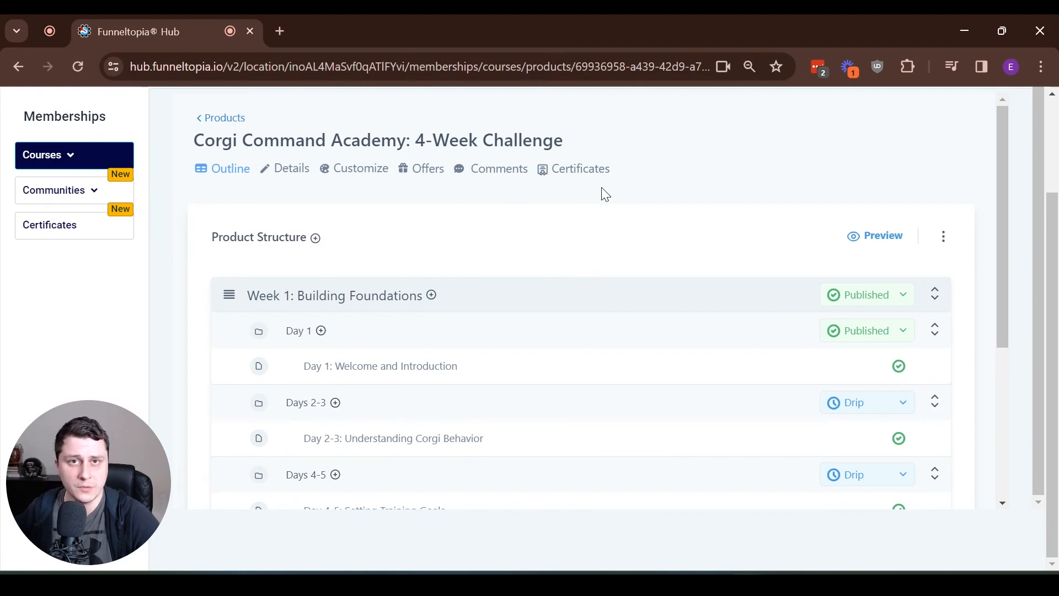
click(876, 241)
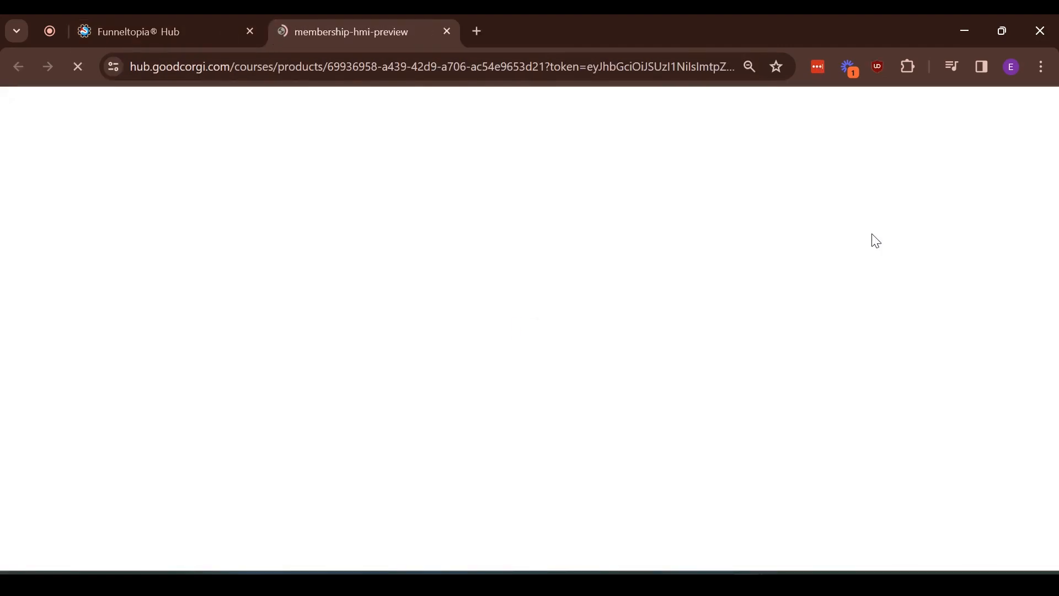
drag(28, 413, 943, 183)
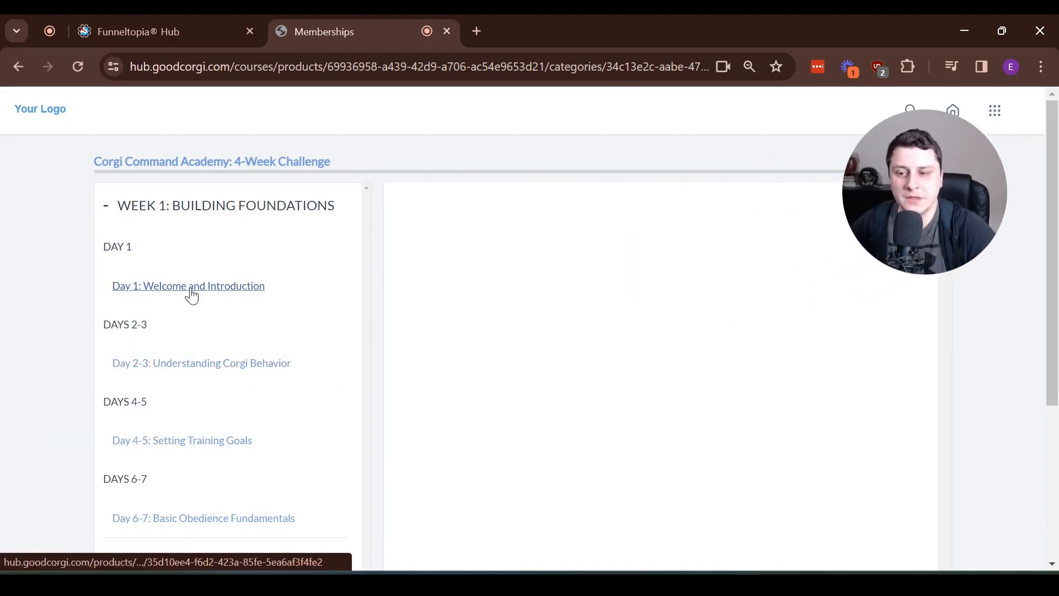
scroll(198, 314, down, 4)
scroll(229, 381, up, 5)
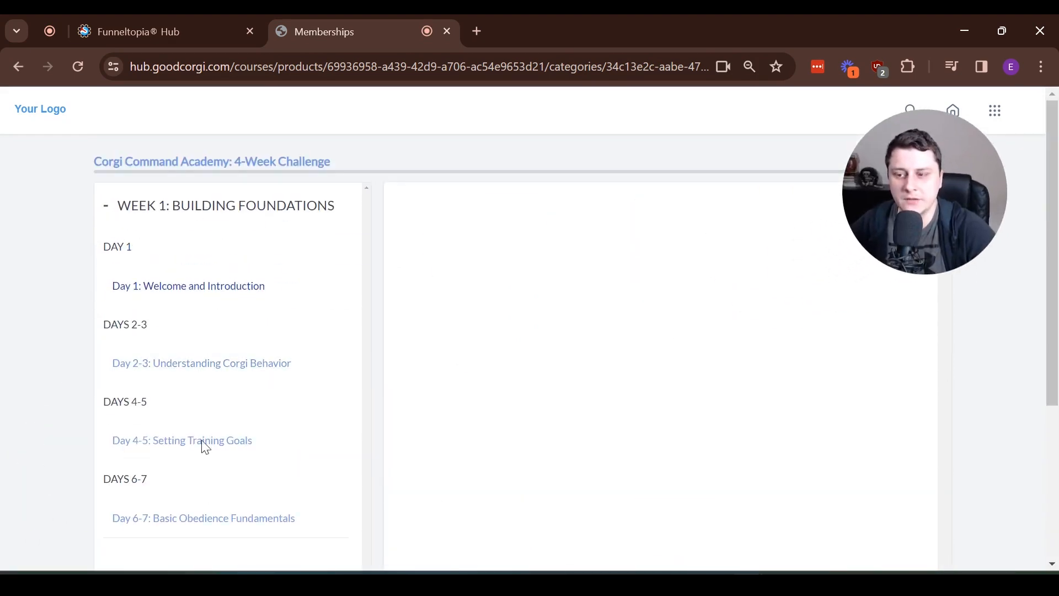
- Collapse and re-expand the "Week 1: Building Foundations" category in the course preview
drag(146, 254, 101, 237)
click(128, 213)
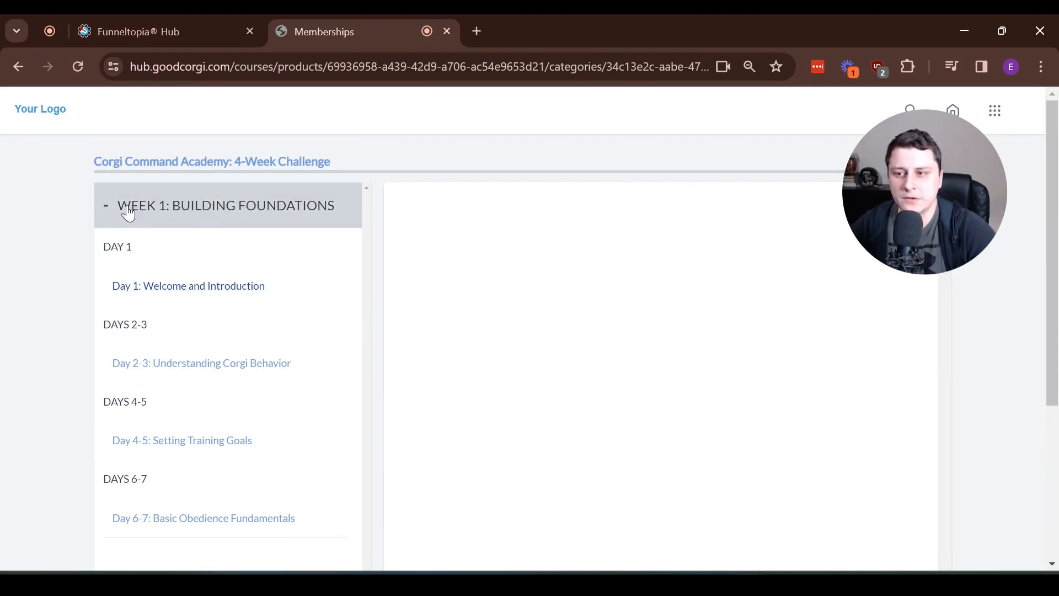
click(129, 212)
click(148, 214)
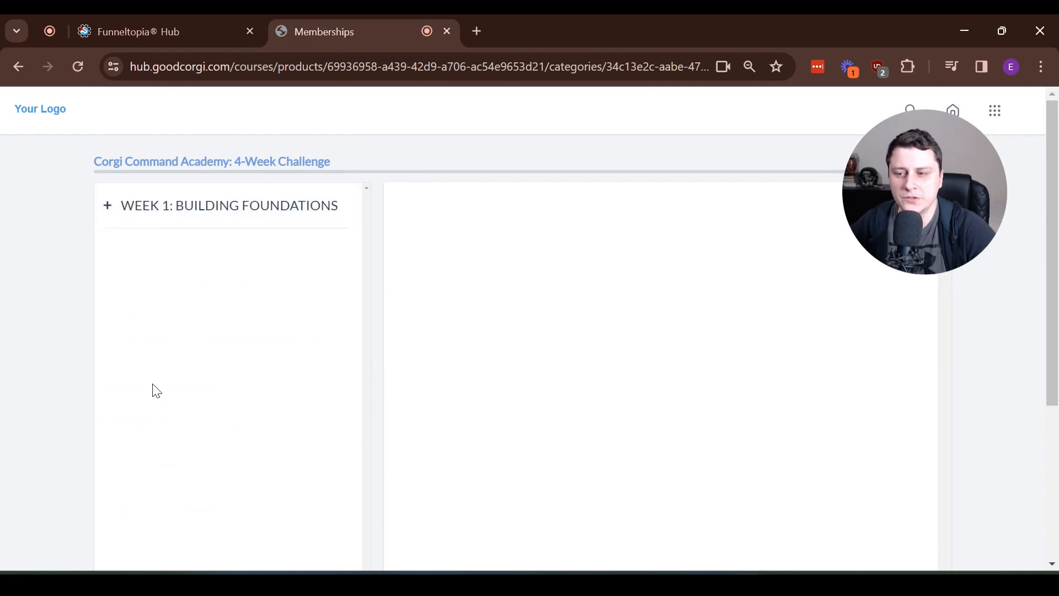
click(123, 210)
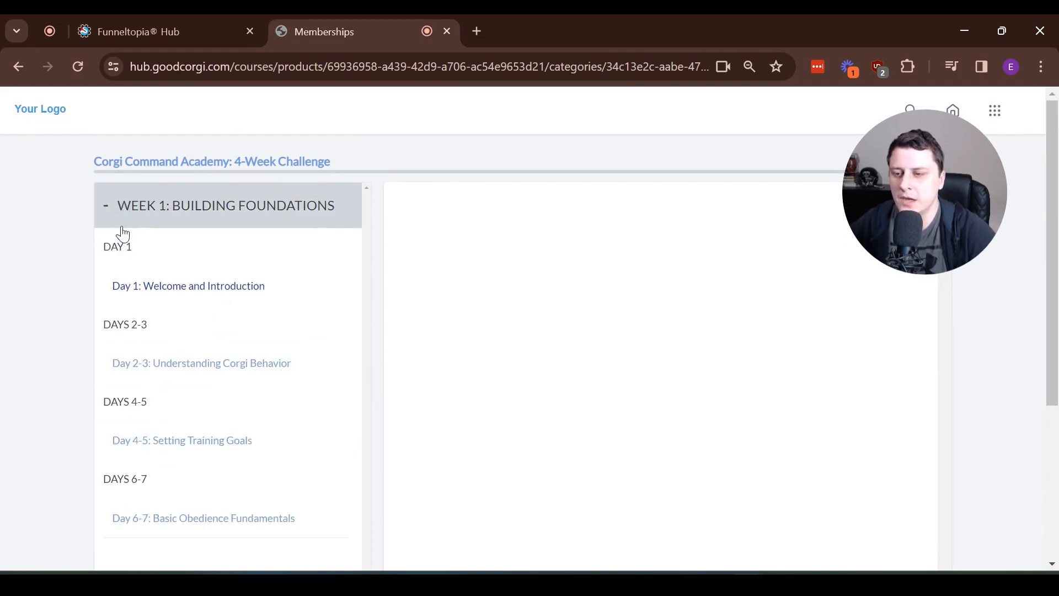
drag(154, 251, 87, 252)
click(125, 257)
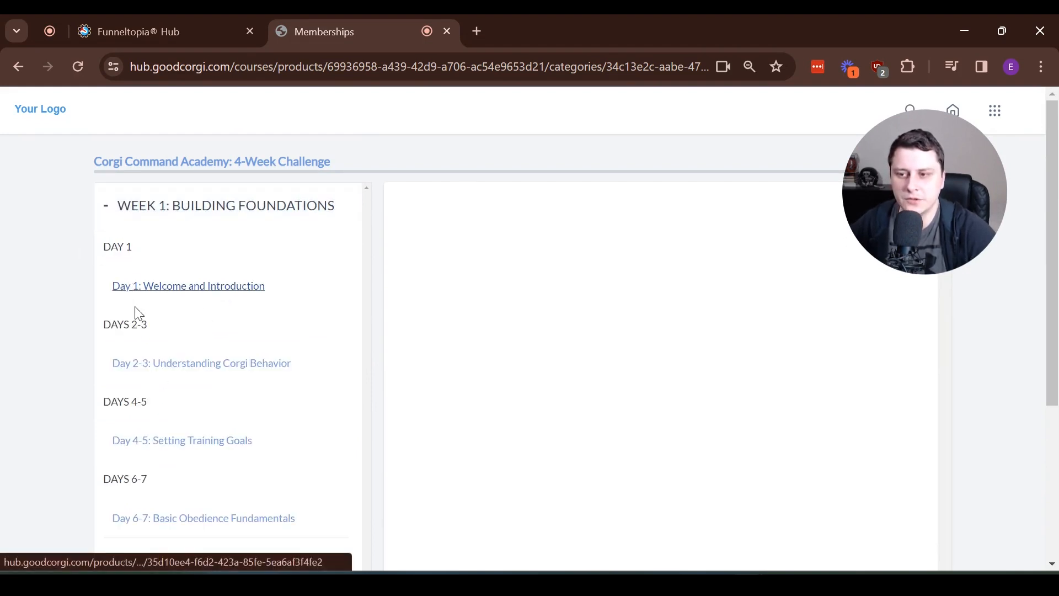
- Examine how the Days 2-3, Days 4-5 and Days 6-7 subcategories and their lessons appear in the preview
scroll(156, 386, down, 1)
drag(134, 241, 165, 245)
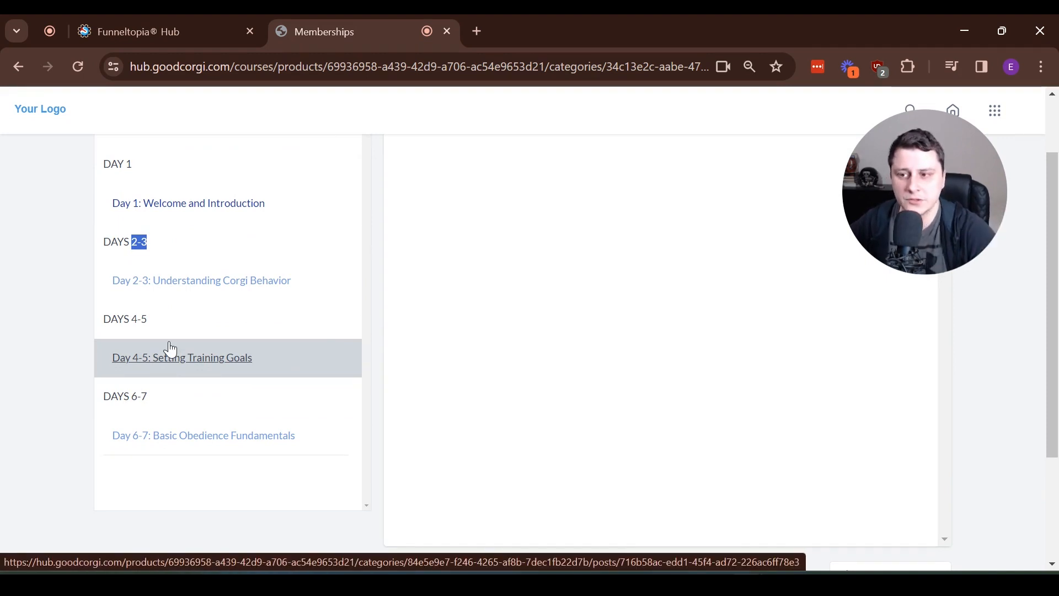
scroll(168, 348, down, 2)
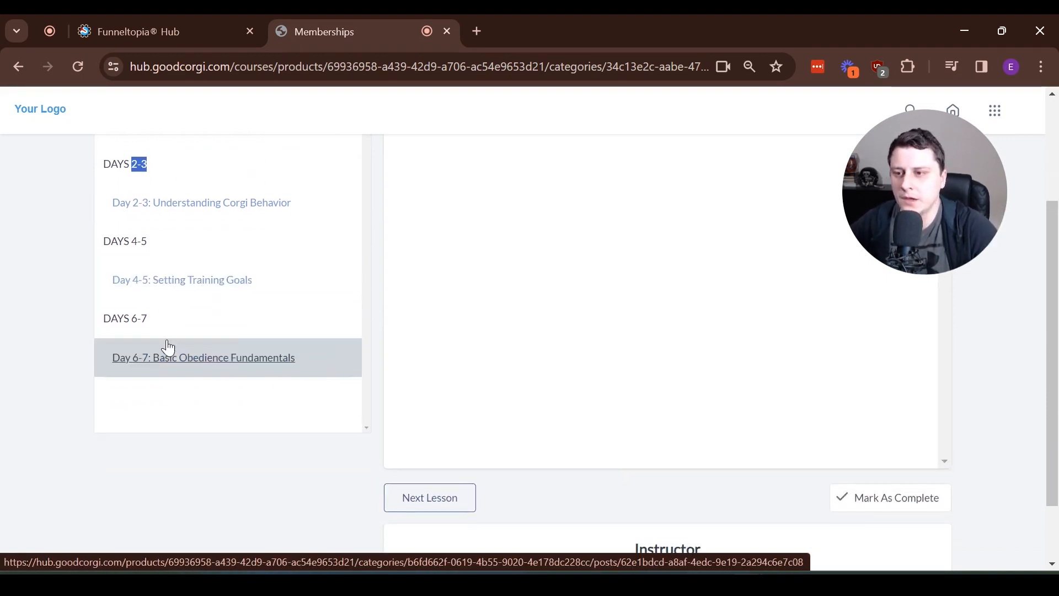
scroll(168, 348, up, 3)
scroll(171, 346, down, 3)
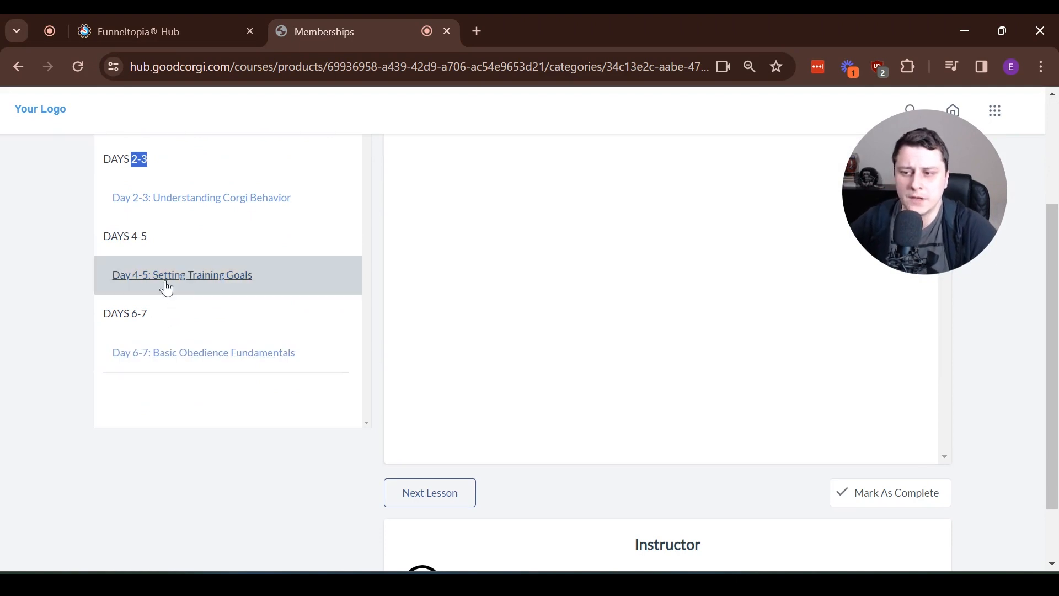
scroll(274, 356, up, 3)
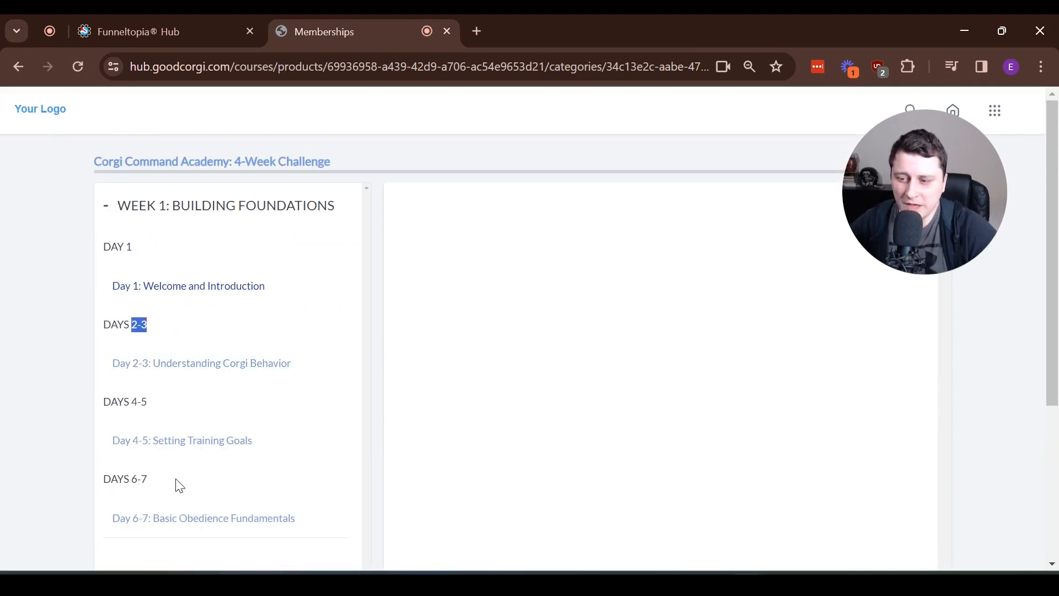
scroll(191, 357, down, 2)
scroll(118, 209, up, 2)
click(194, 162)
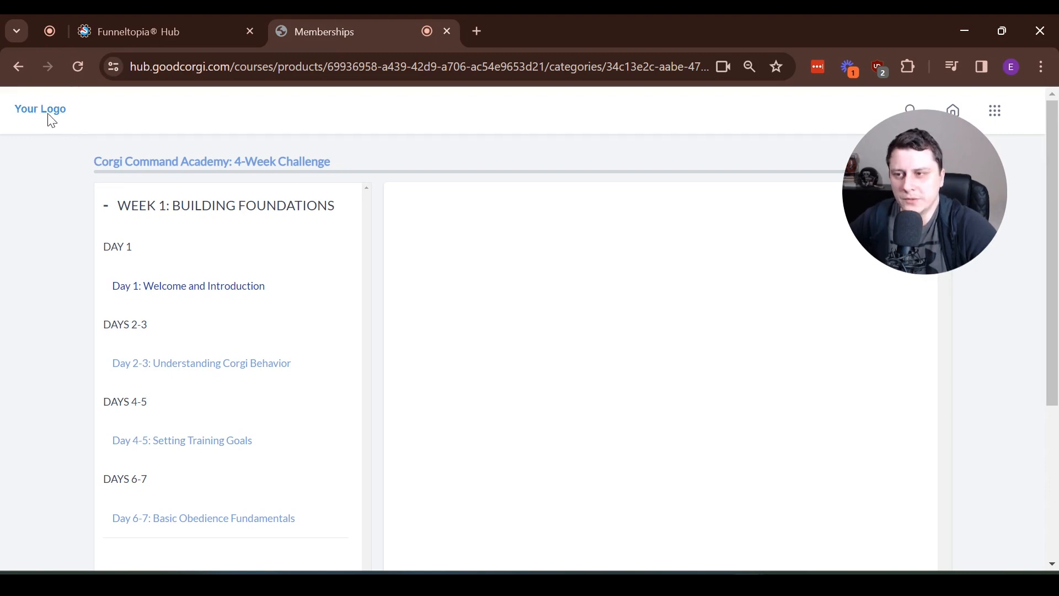
- Examine the Instructor section below the lesson in the preview, and close the preview to return to the product outline
scroll(506, 293, down, 4)
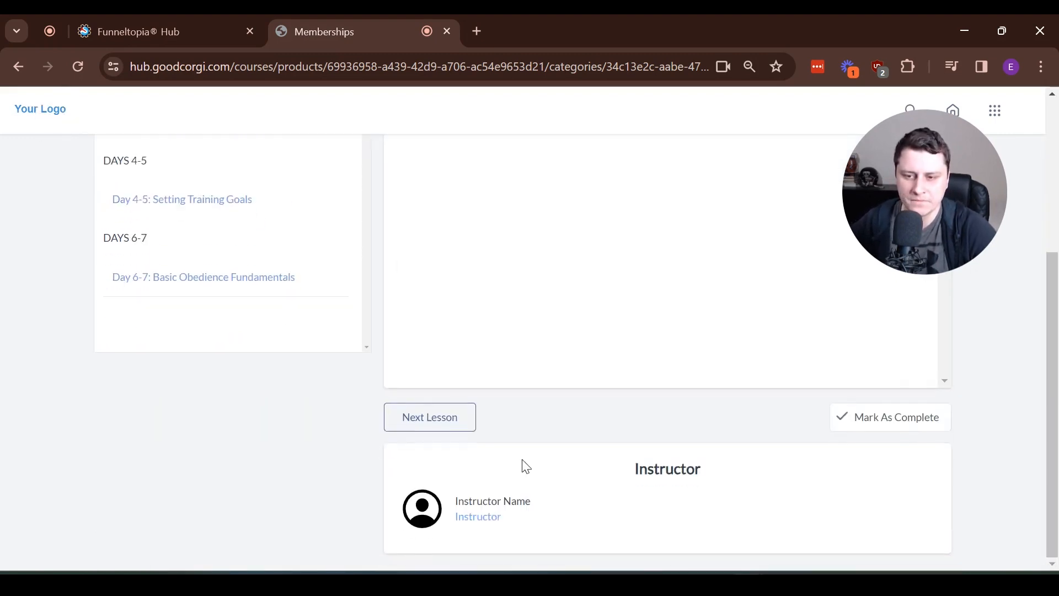
drag(647, 470, 710, 472)
click(579, 504)
drag(511, 501, 556, 520)
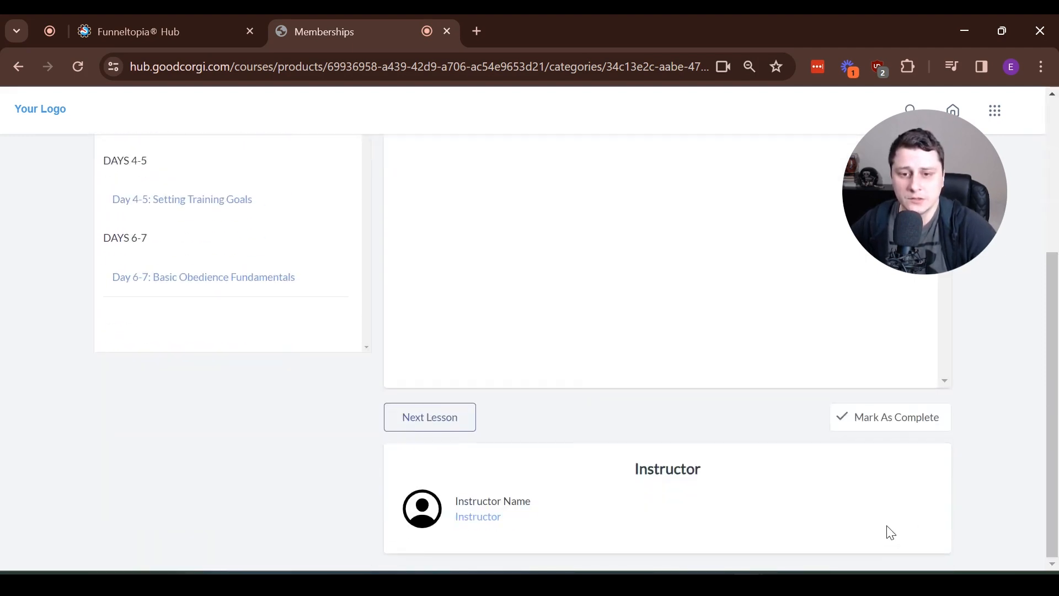
drag(522, 533, 444, 491)
click(813, 484)
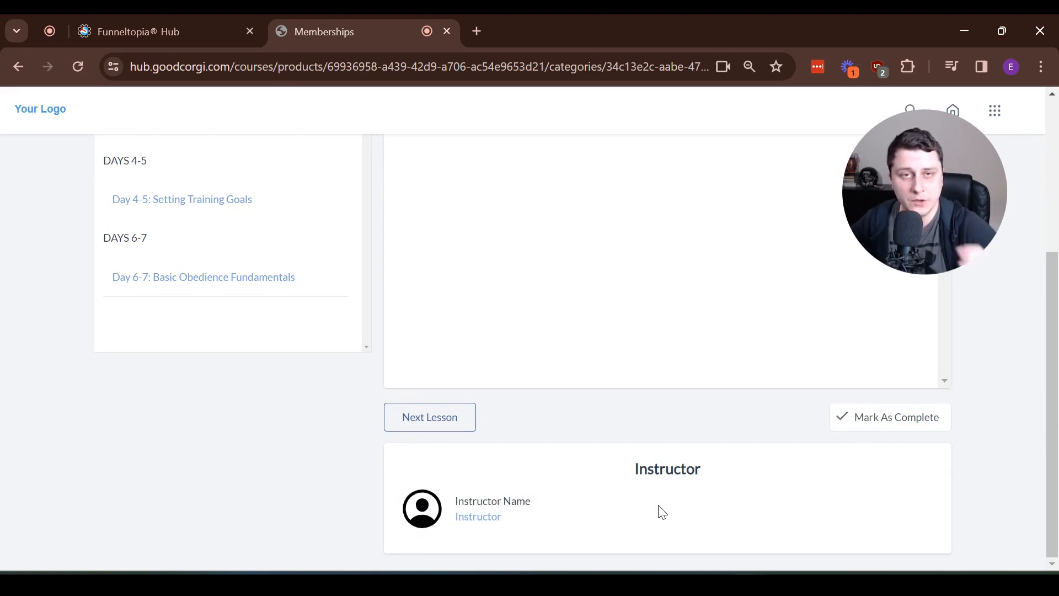
scroll(517, 285, up, 1)
scroll(521, 247, up, 3)
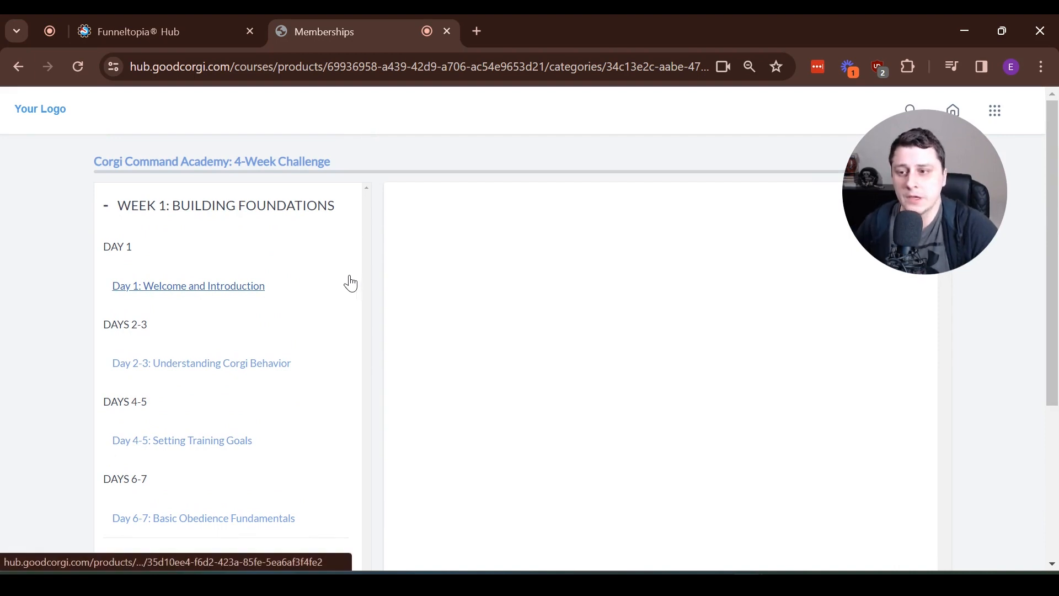
drag(289, 288, 232, 285)
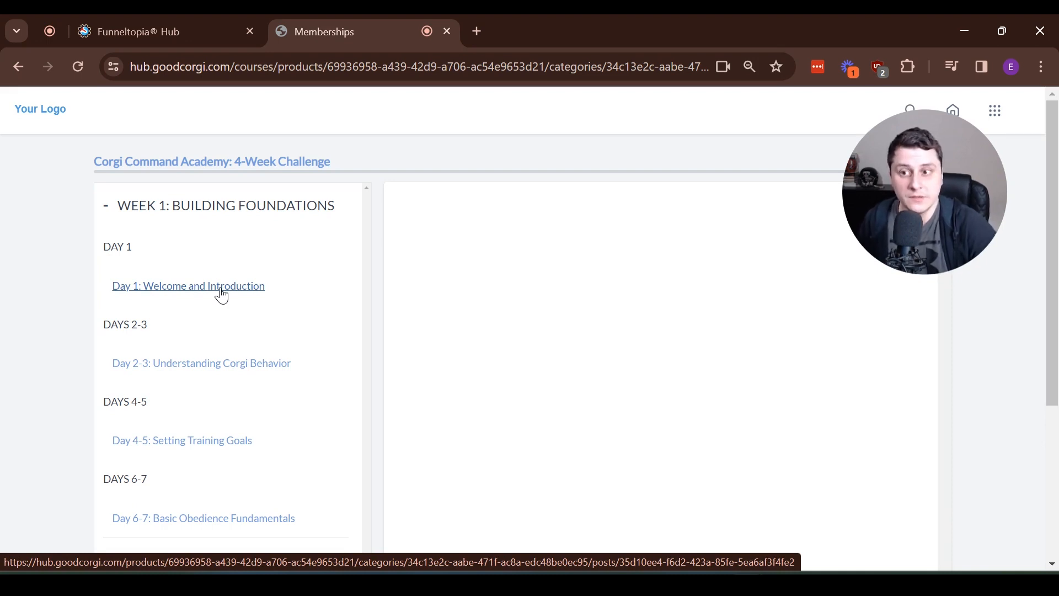
key(ctrl+w)
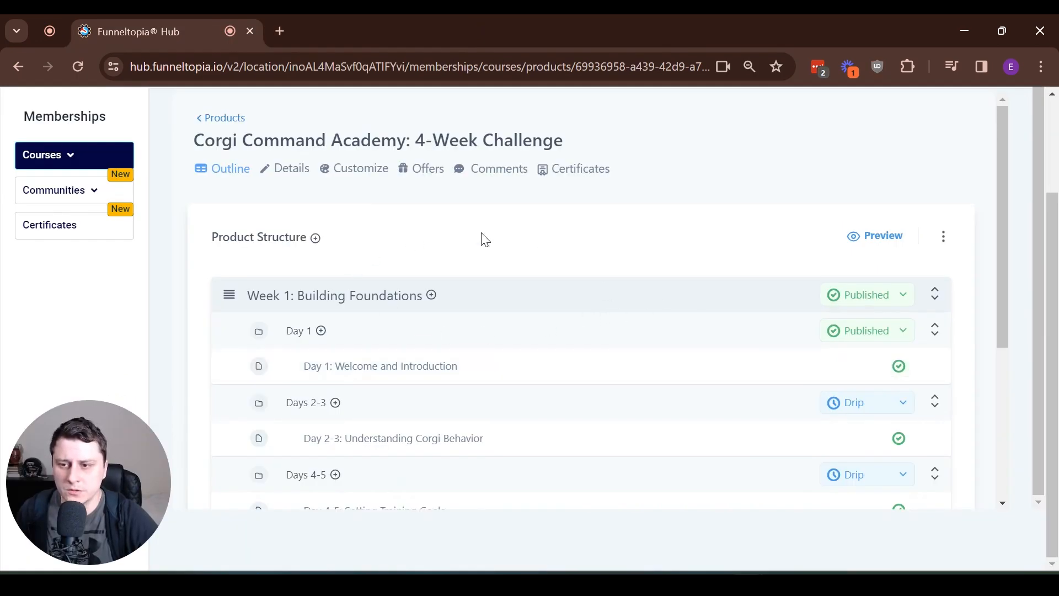
- Open the "Day 1: Welcome and Introduction" lesson for editing and check its video selection options
scroll(515, 334, down, 5)
scroll(515, 333, up, 5)
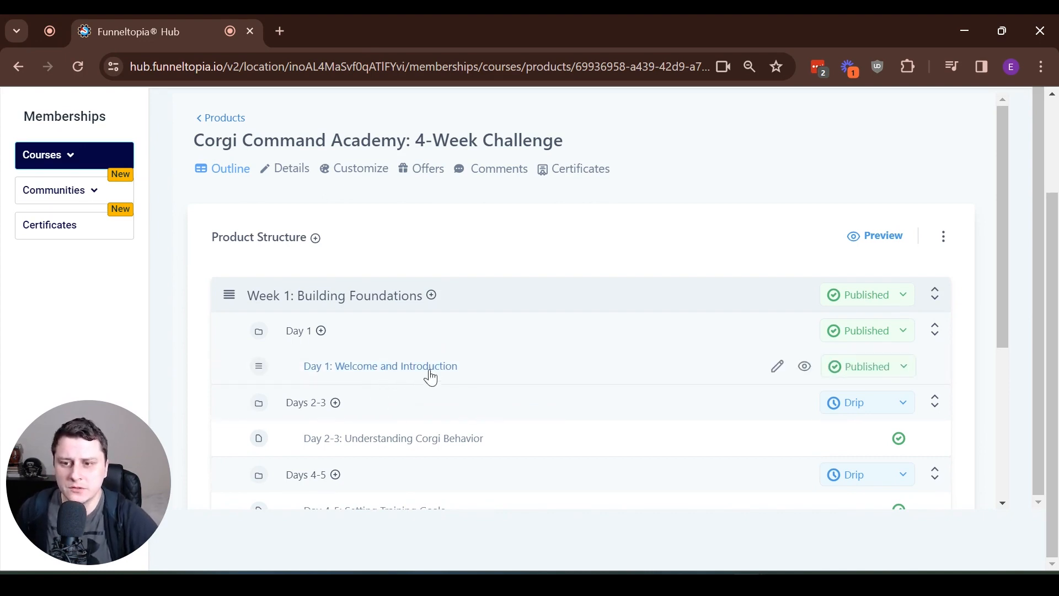
click(404, 367)
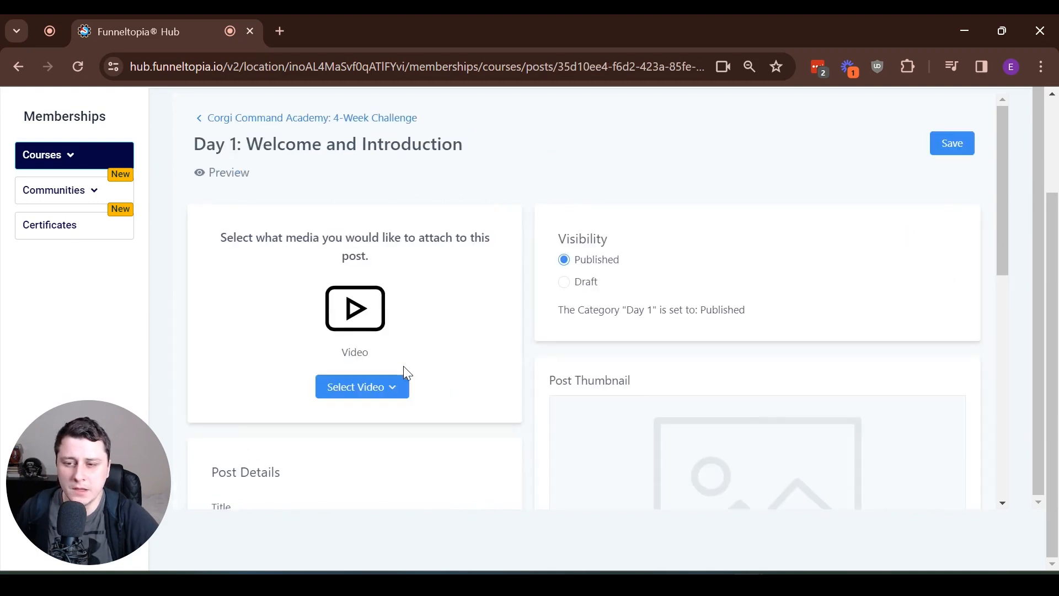
click(374, 393)
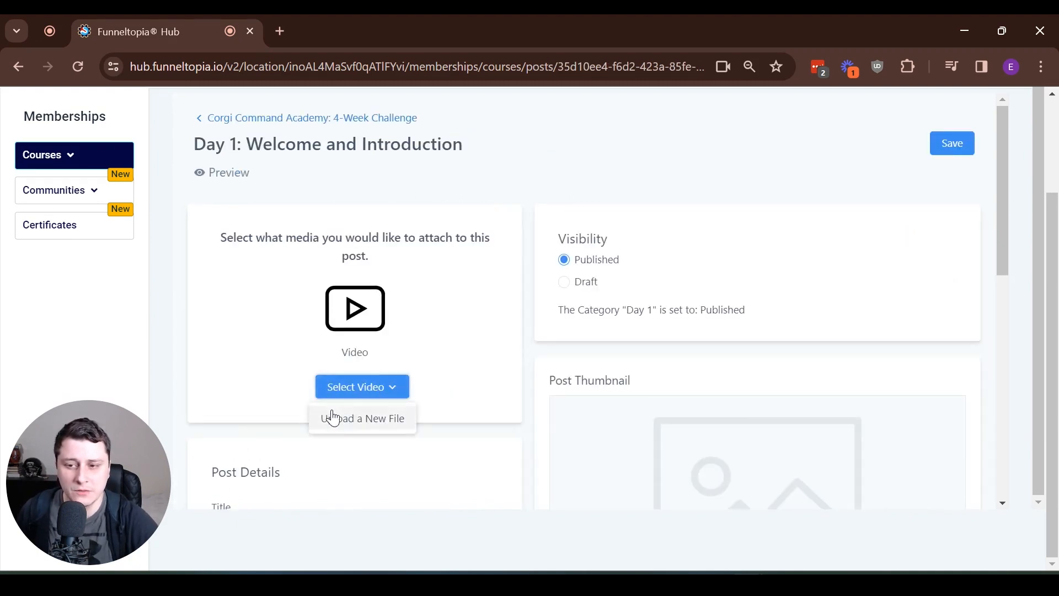
click(507, 333)
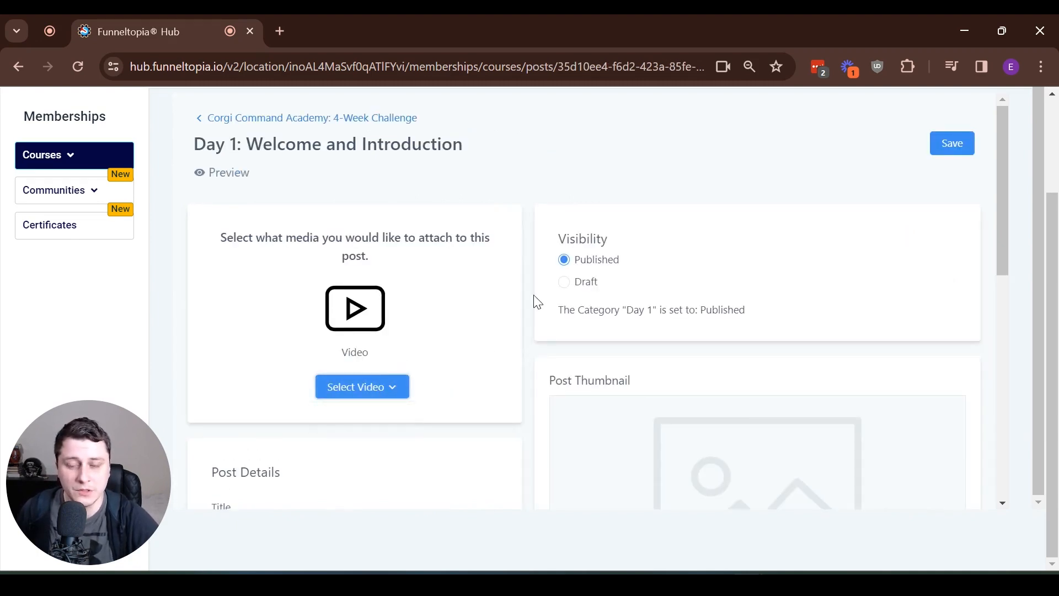
- Look over the Day 1 lesson's post details, thumbnail and Published/Draft visibility settings
scroll(536, 300, down, 3)
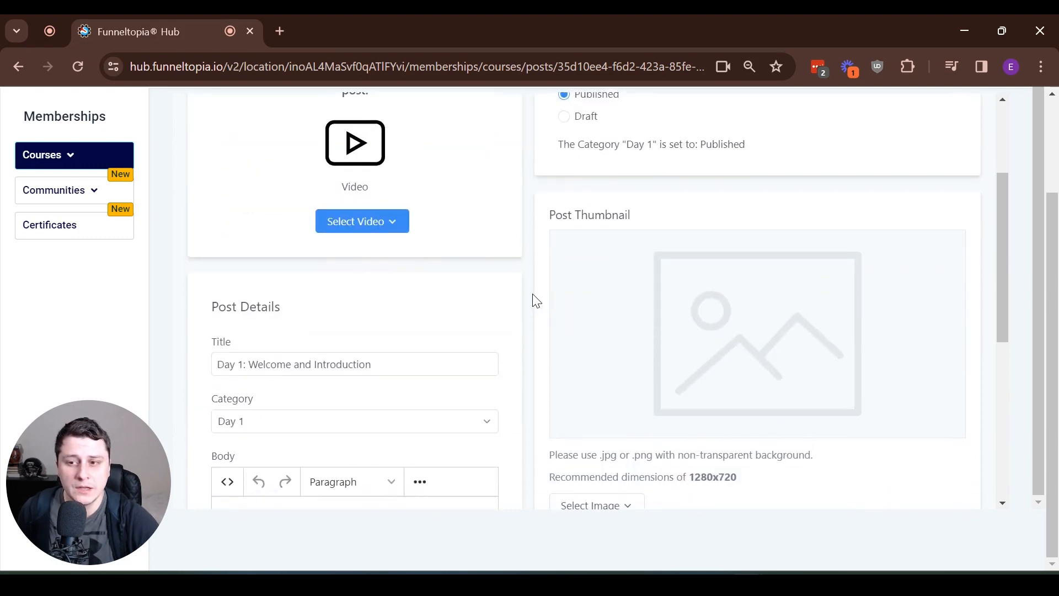
scroll(537, 300, down, 2)
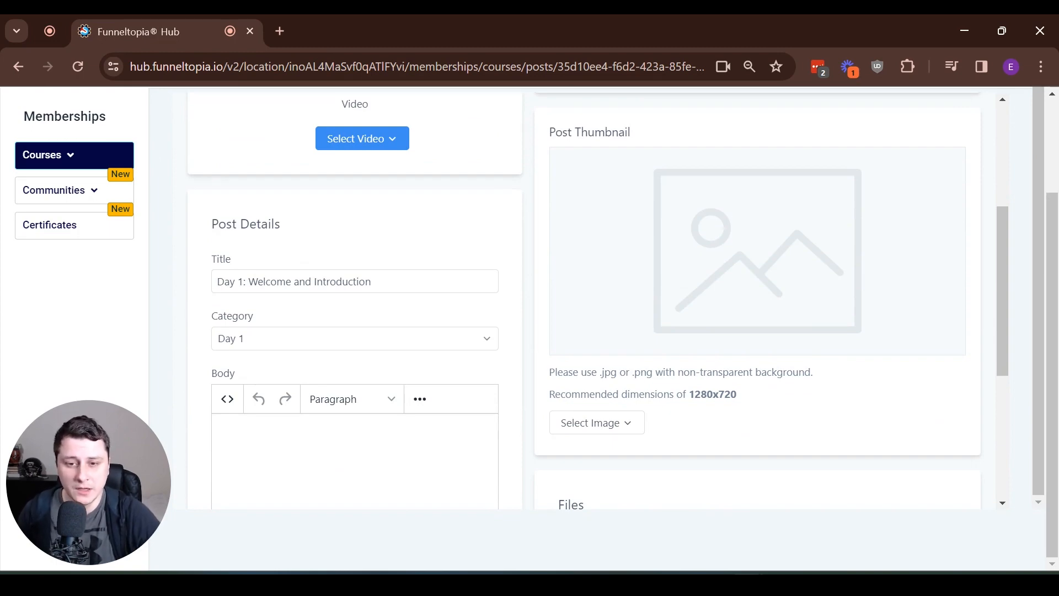
scroll(787, 284, up, 5)
scroll(735, 298, down, 10)
scroll(585, 312, up, 10)
drag(563, 244, 563, 270)
click(734, 272)
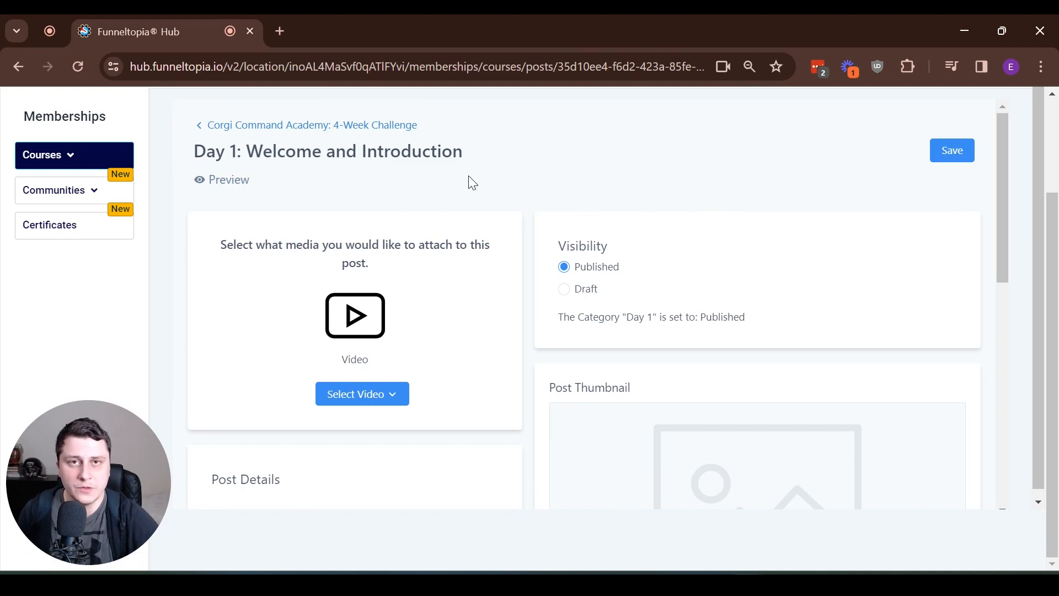
drag(640, 276, 600, 283)
click(737, 276)
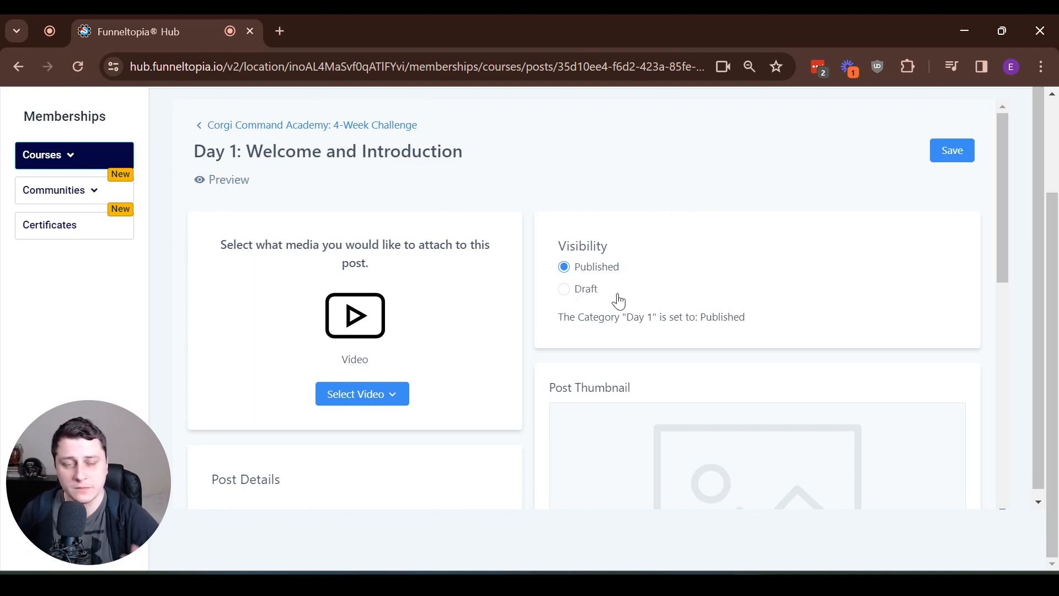
- Examine the Day 1 lesson's thumbnail and file attachment settings, opening the file upload dialog and closing it without choosing a file
scroll(435, 381, down, 5)
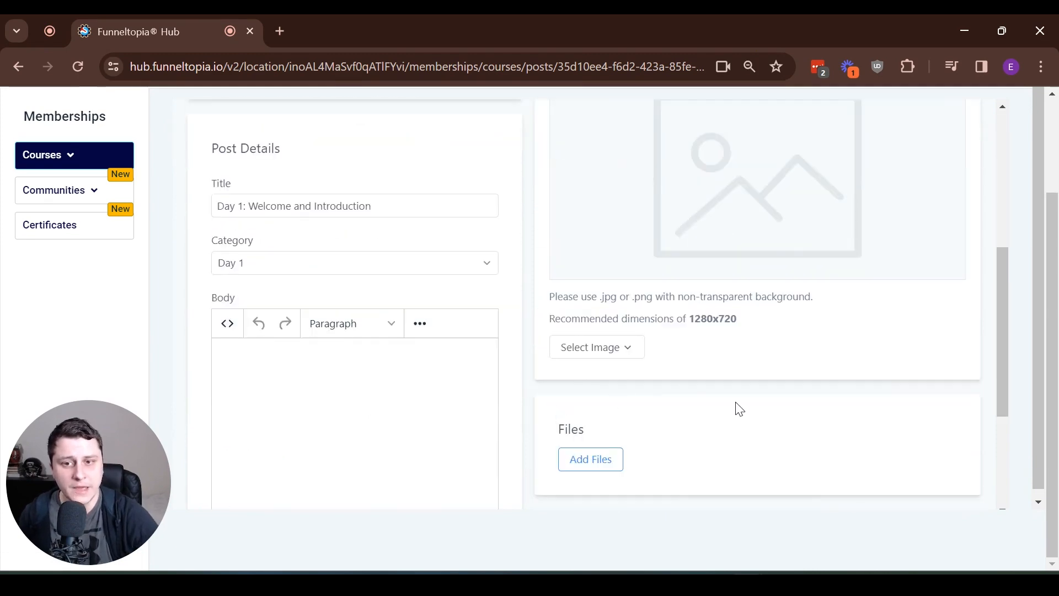
scroll(738, 407, up, 5)
scroll(700, 373, down, 5)
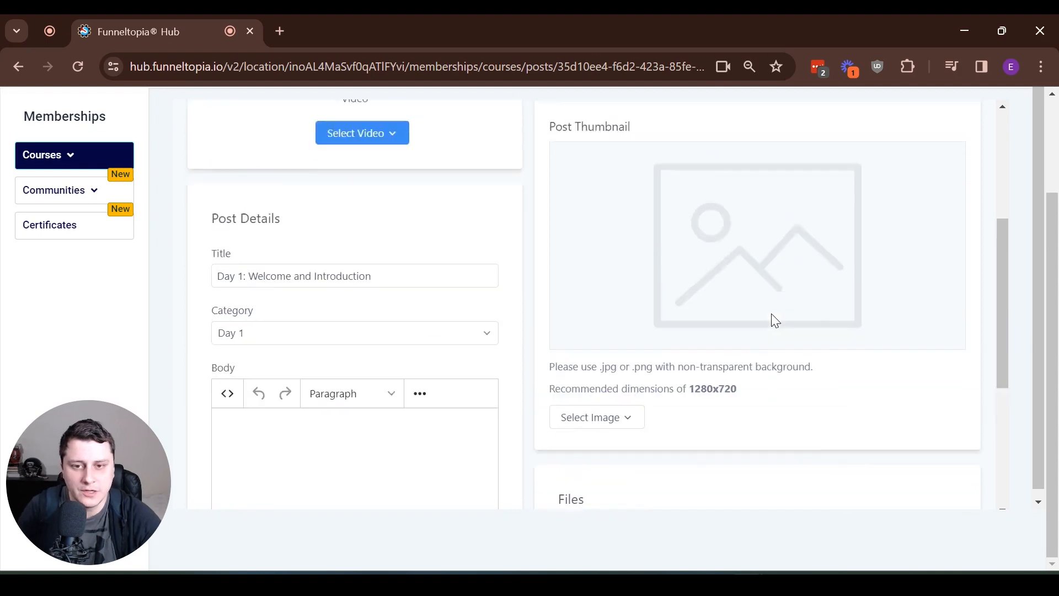
scroll(775, 320, up, 2)
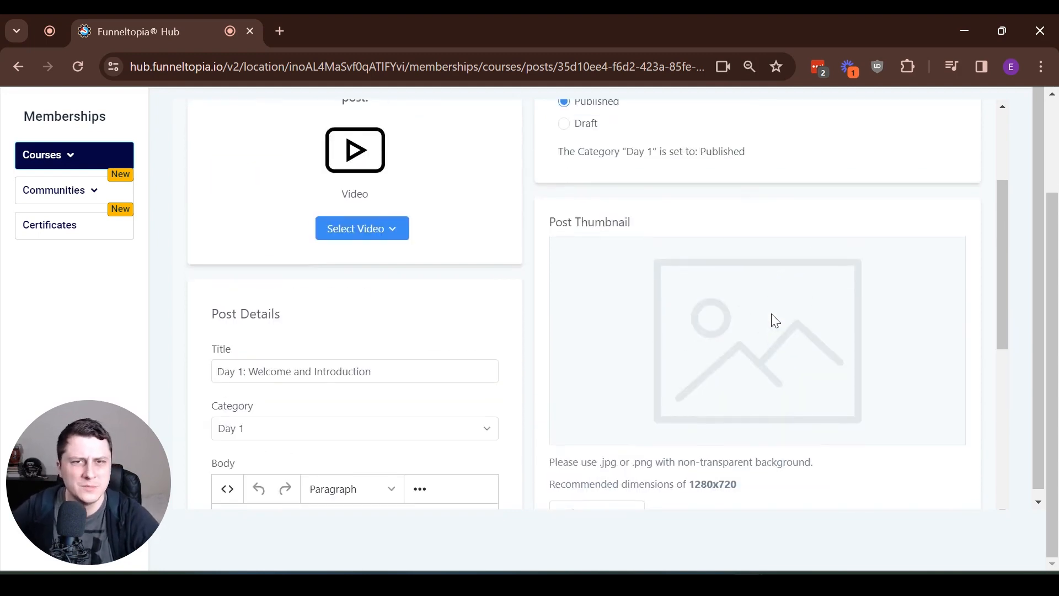
scroll(775, 317, down, 5)
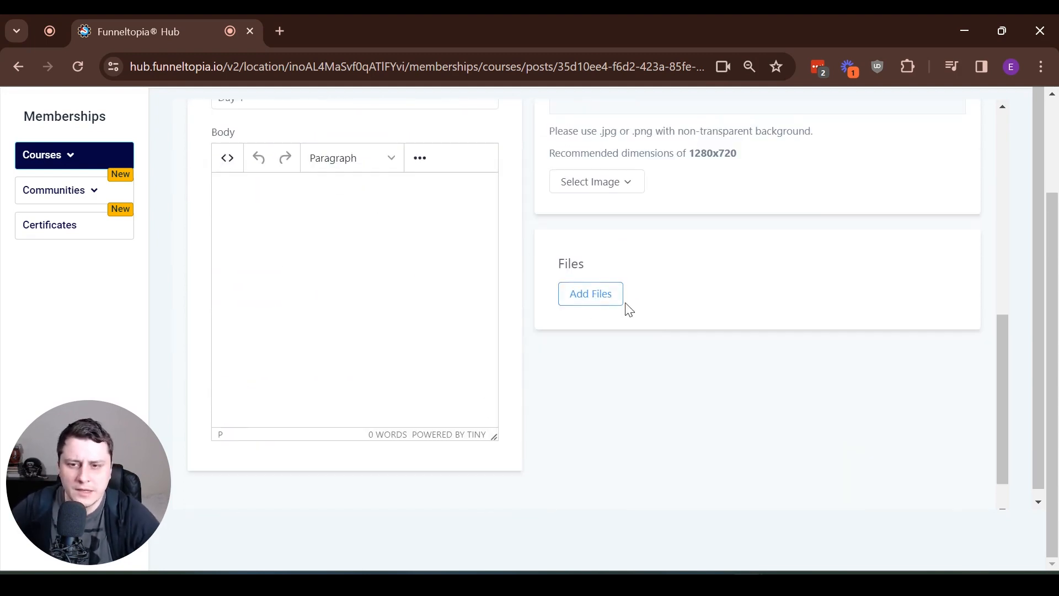
click(579, 308)
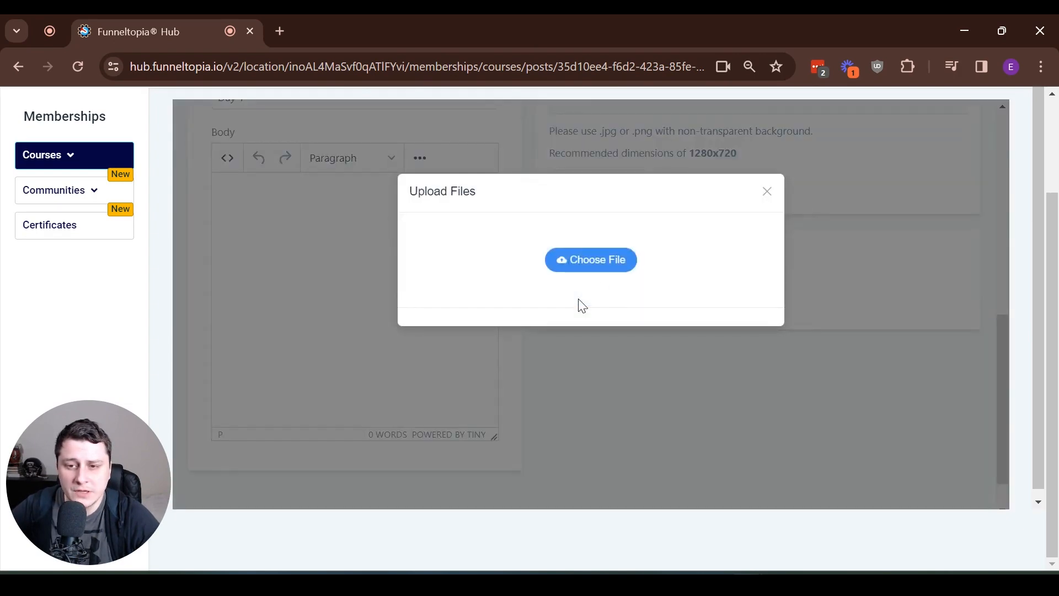
click(763, 193)
scroll(602, 419, up, 1)
scroll(602, 419, up, 4)
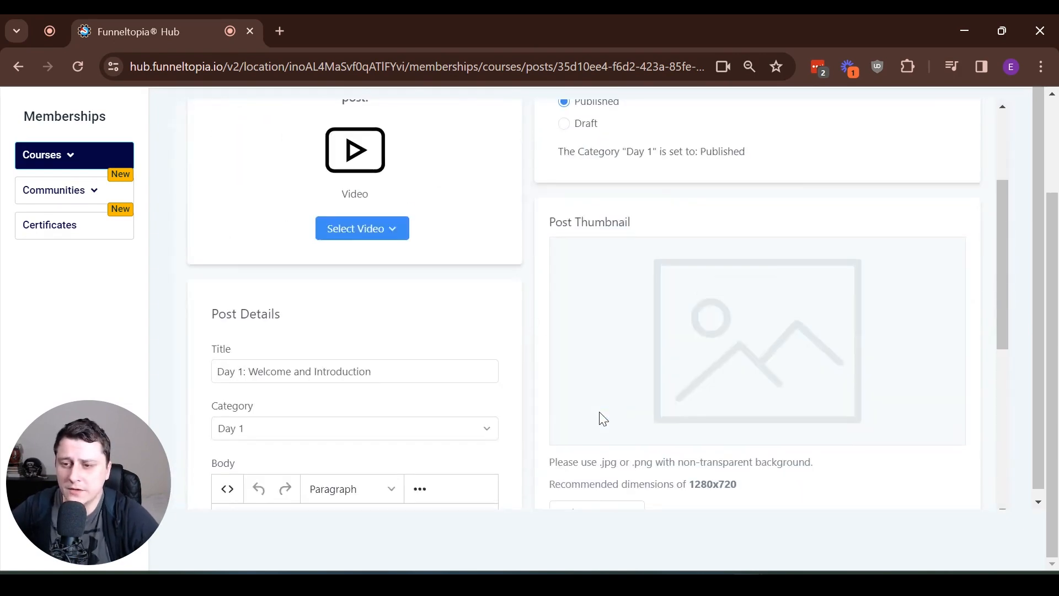
- Check the lesson's title field and the available category choices, keeping Day 1 as the category
scroll(603, 419, up, 2)
scroll(414, 320, down, 4)
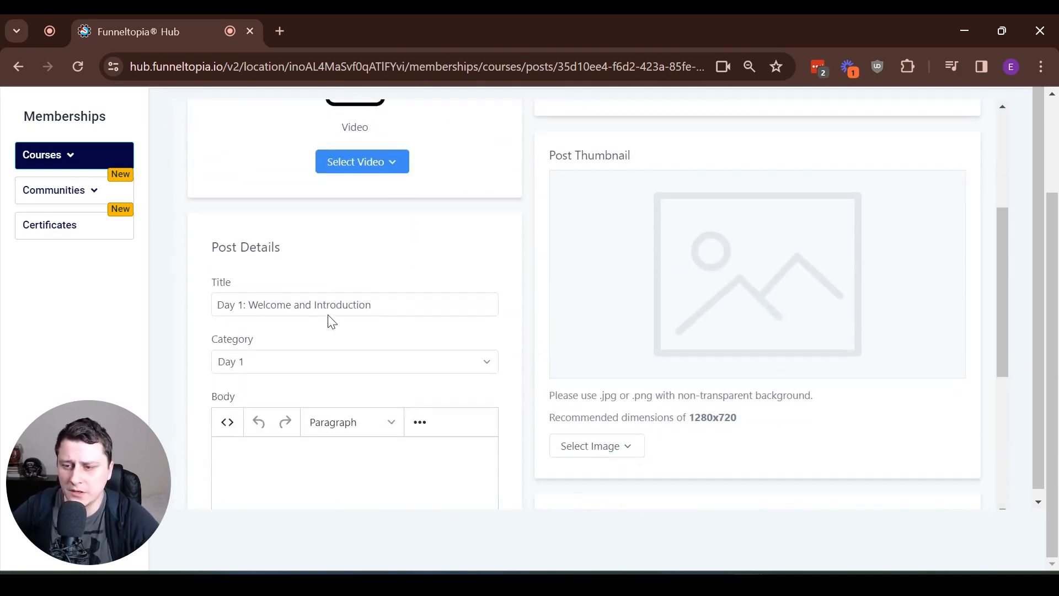
click(322, 281)
key(ctrl+a)
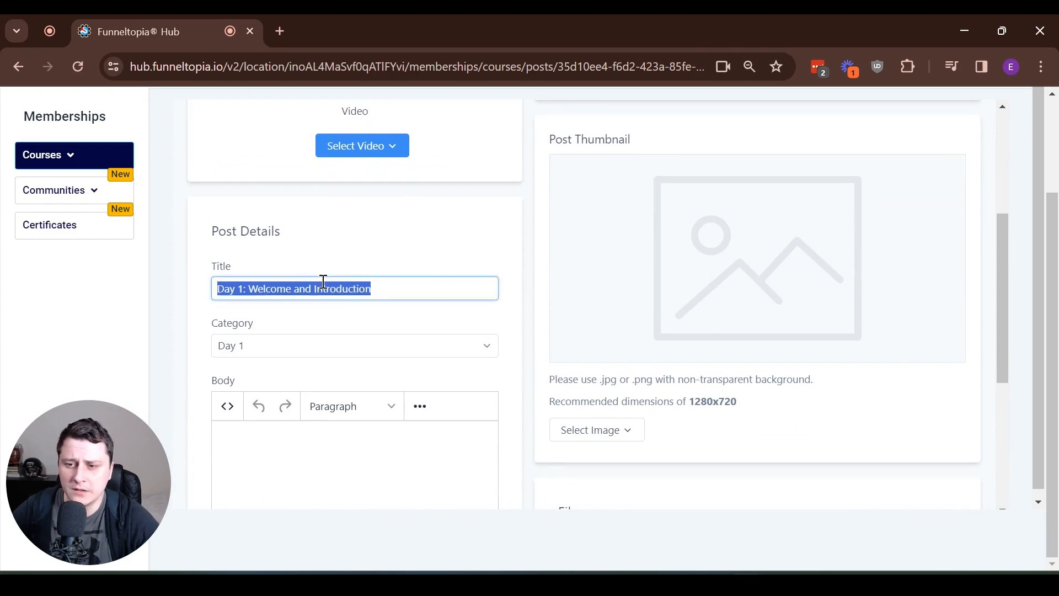
click(518, 292)
scroll(517, 293, down, 3)
click(288, 182)
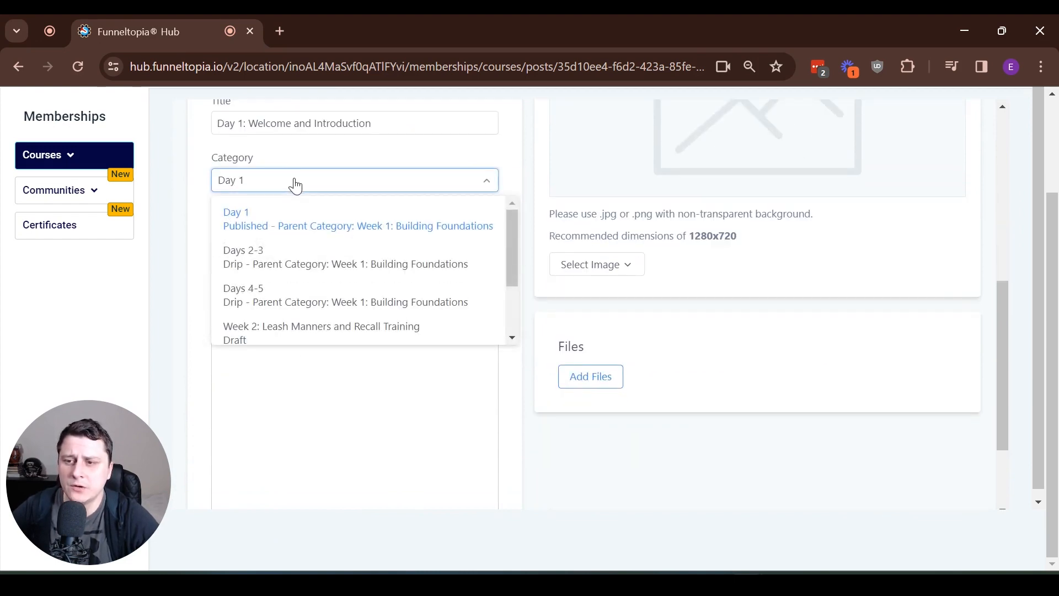
click(359, 226)
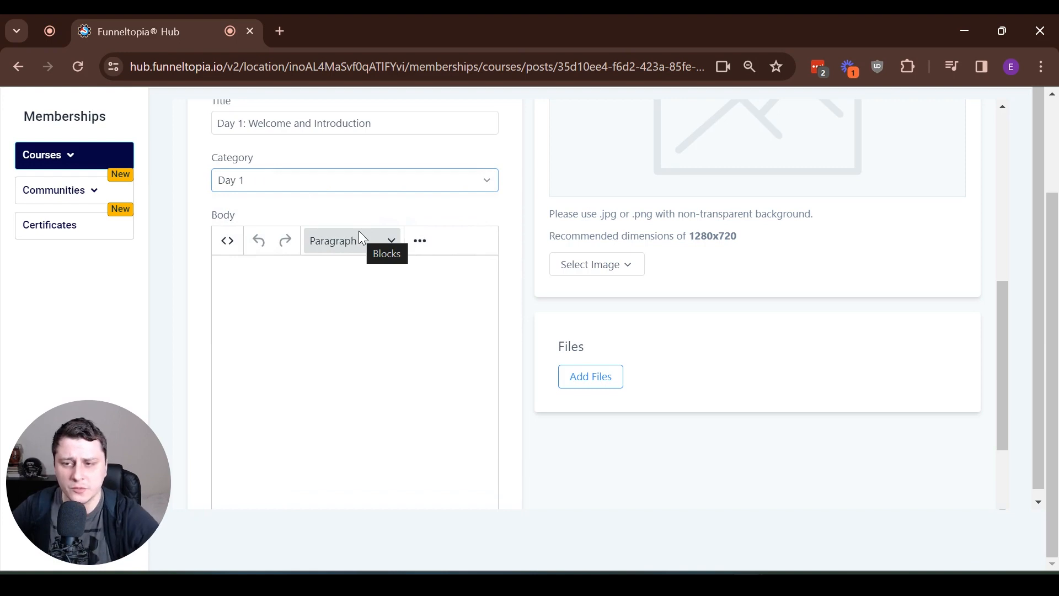
click(323, 187)
- Write "Welcome to the course!", "My name is ...." and "I've been doing this for" in the lesson body as separate paragraphs with blank lines between them
click(320, 319)
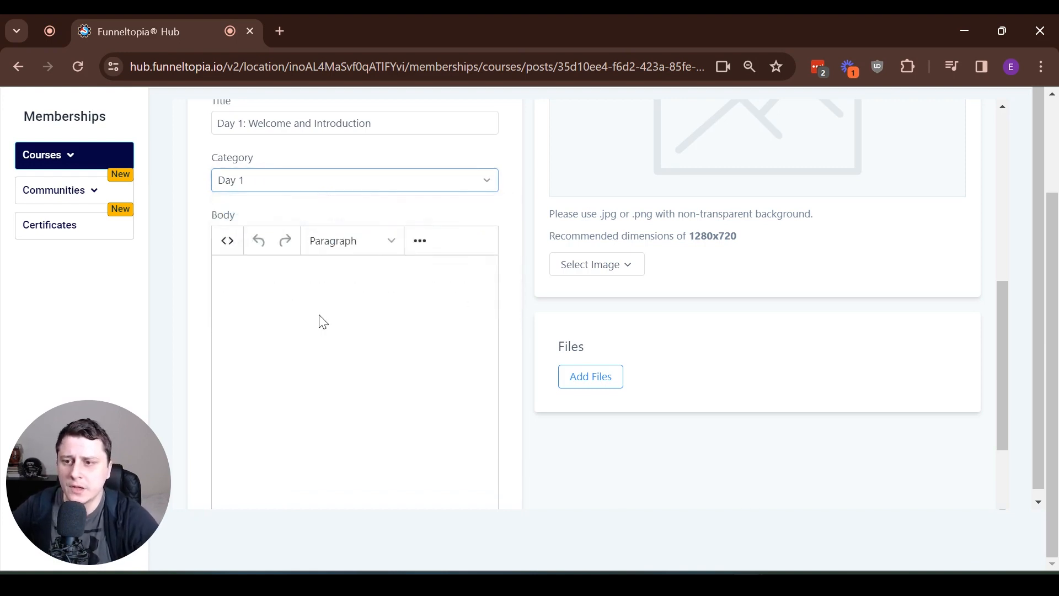
text(Welcome to the course!)
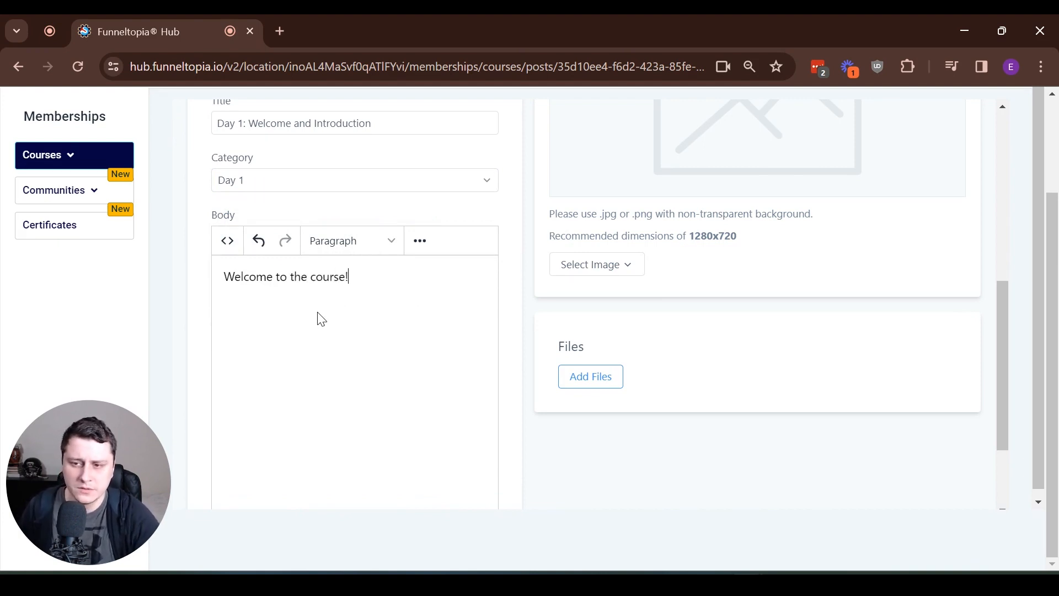
key(Return)
text(My name is ....  I've been )
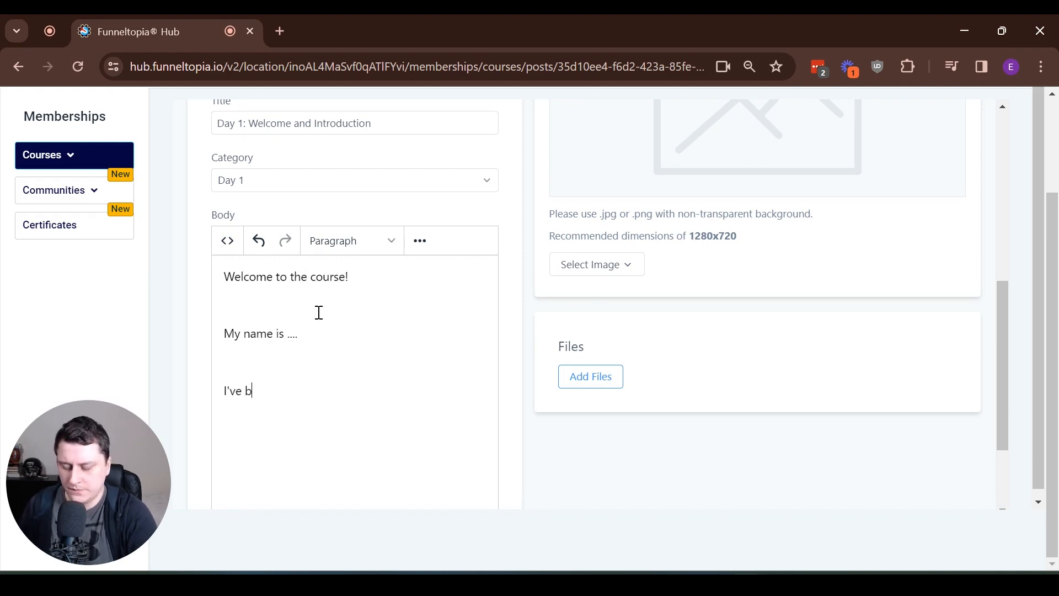
text(doing this for)
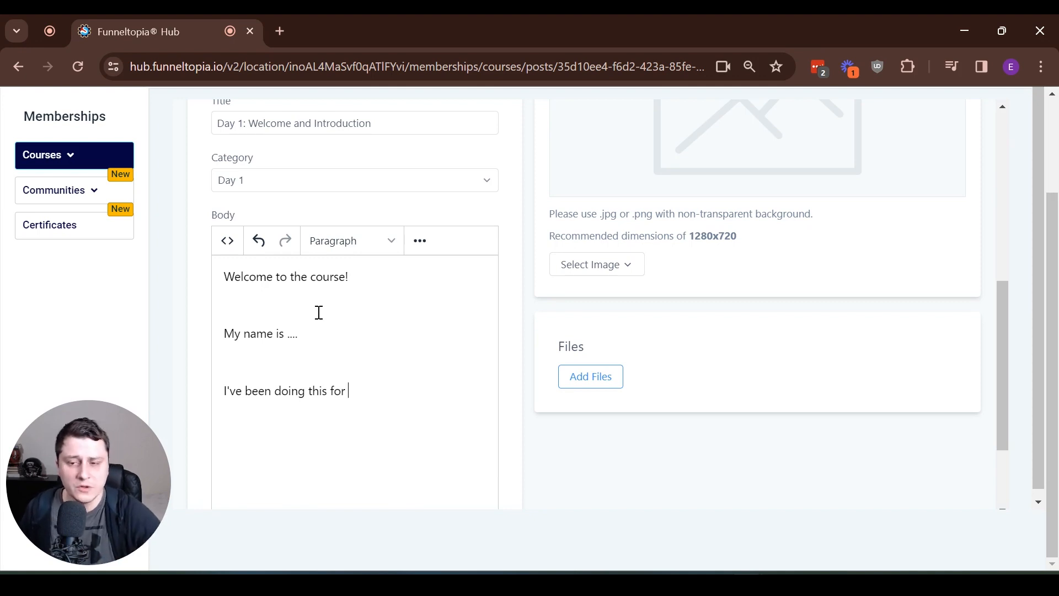
- Check the body editor's additional formatting options, and open the body's source code with the cursor after its last line
scroll(566, 385, down, 2)
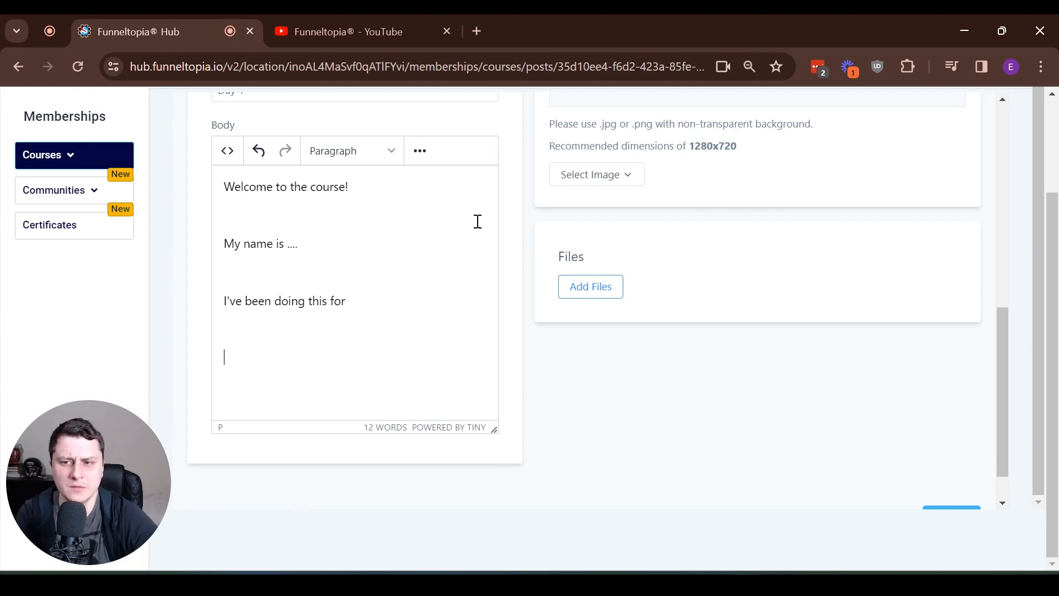
click(421, 152)
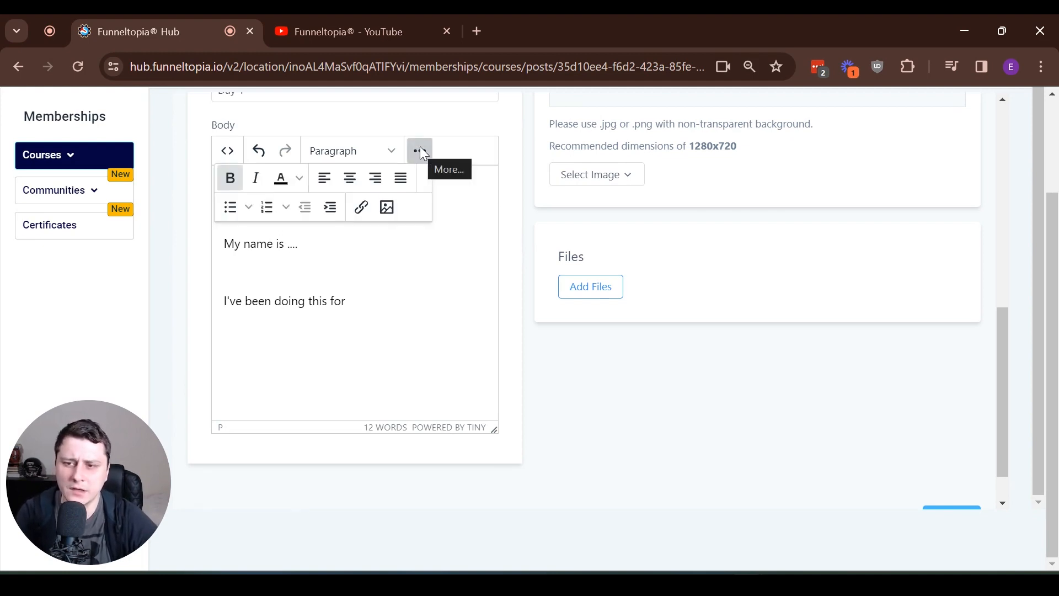
click(419, 146)
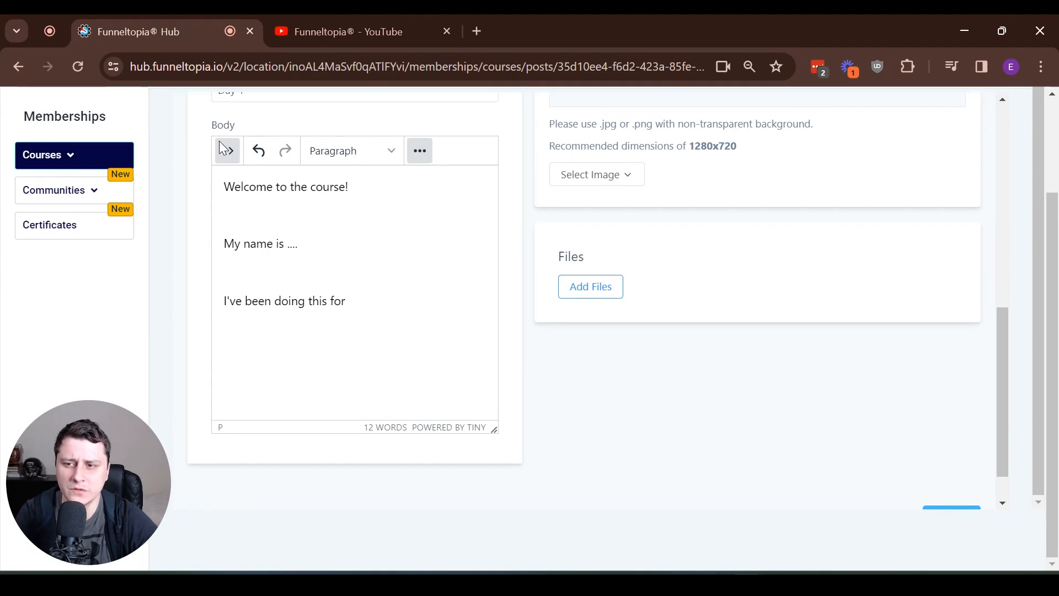
click(228, 154)
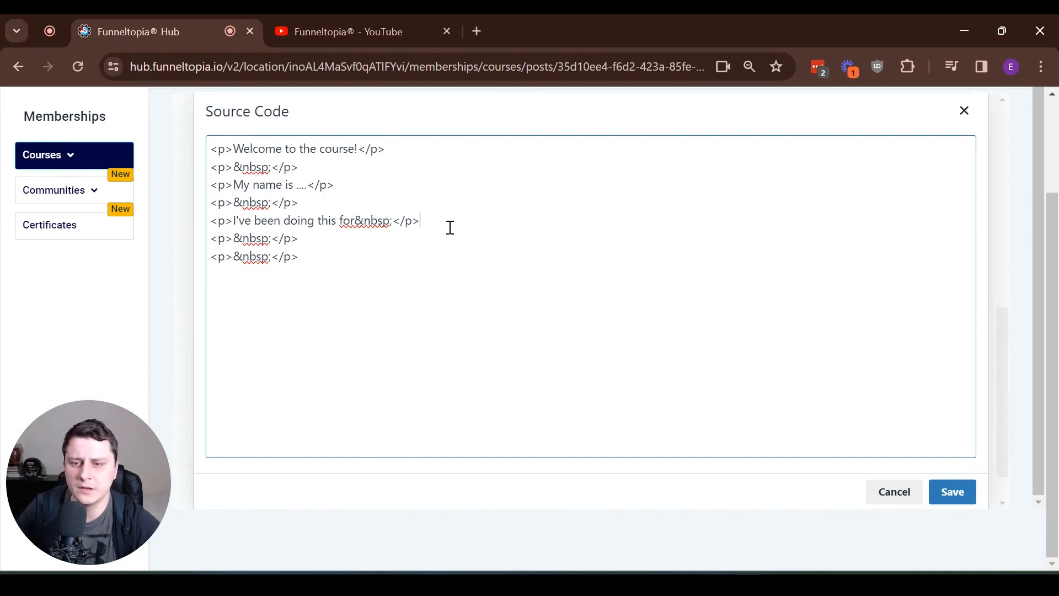
click(380, 282)
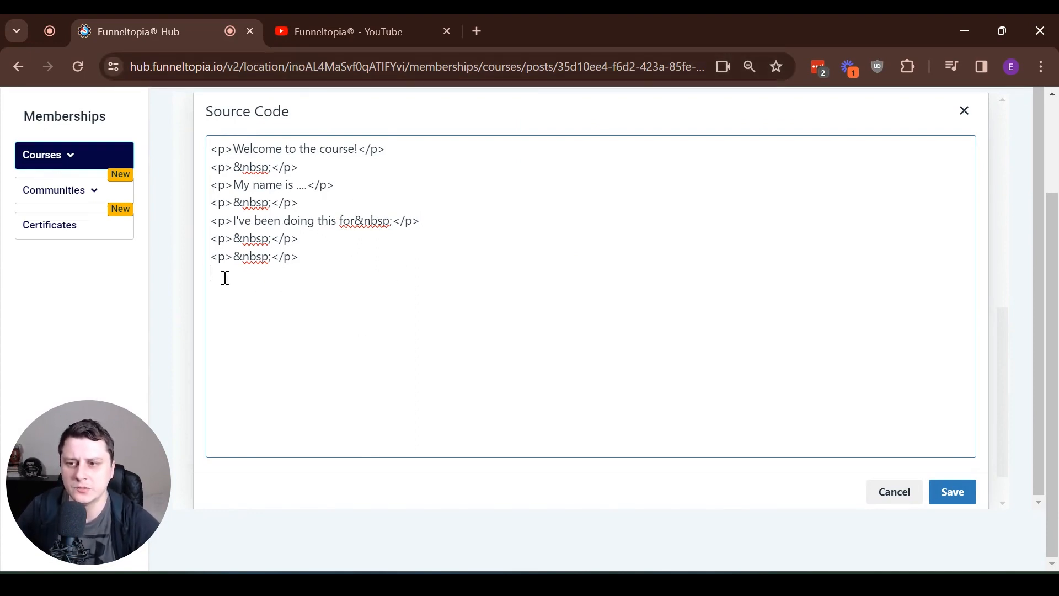
- Switch to YouTube, open Funneltopia's "Navigating Global Footer Challenges" video and copy its embed code
click(363, 15)
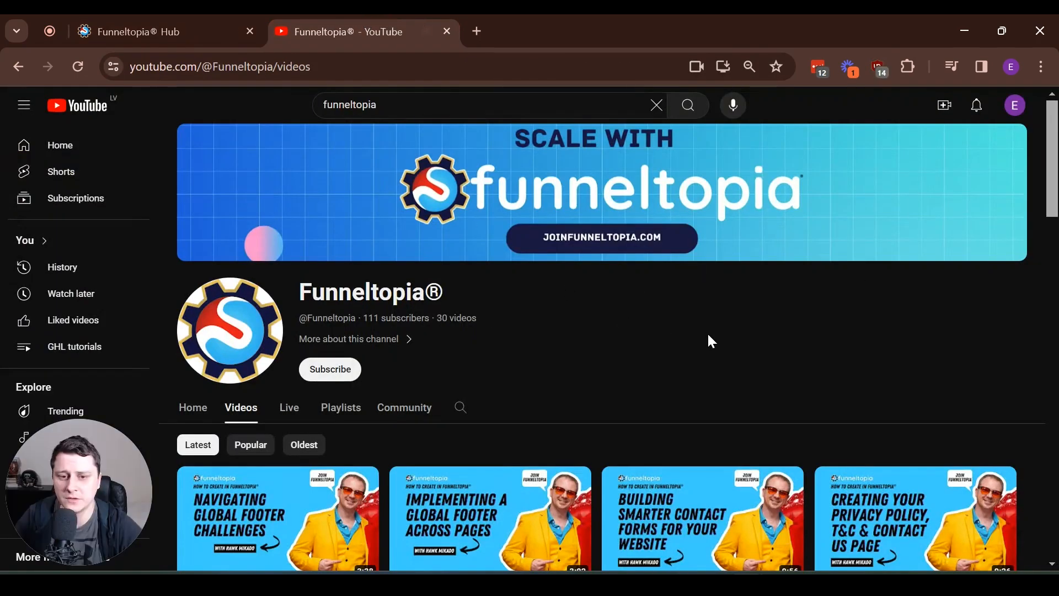
mouse_move(298, 508)
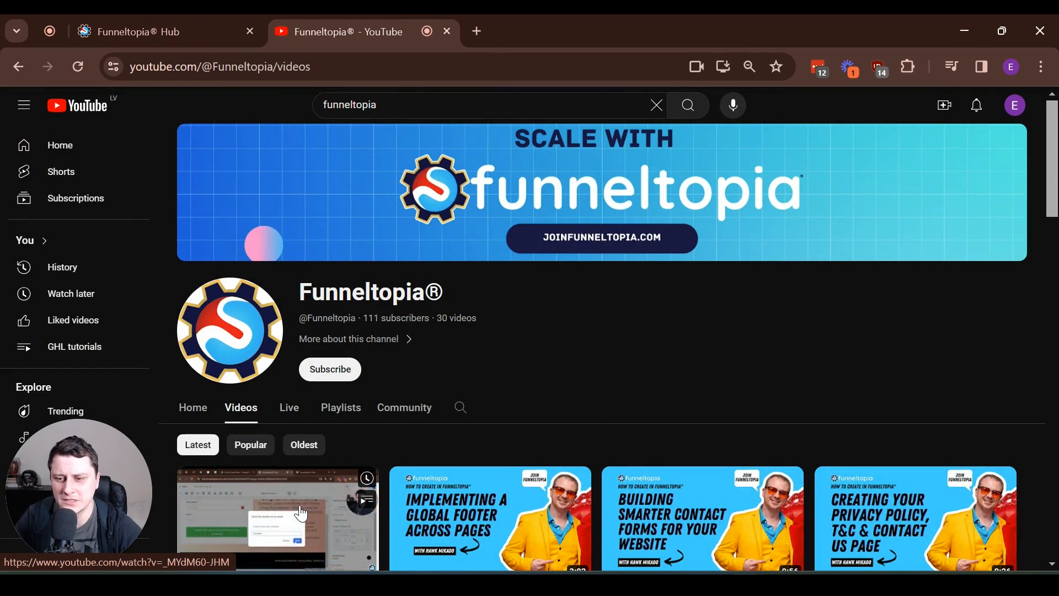
click(285, 515)
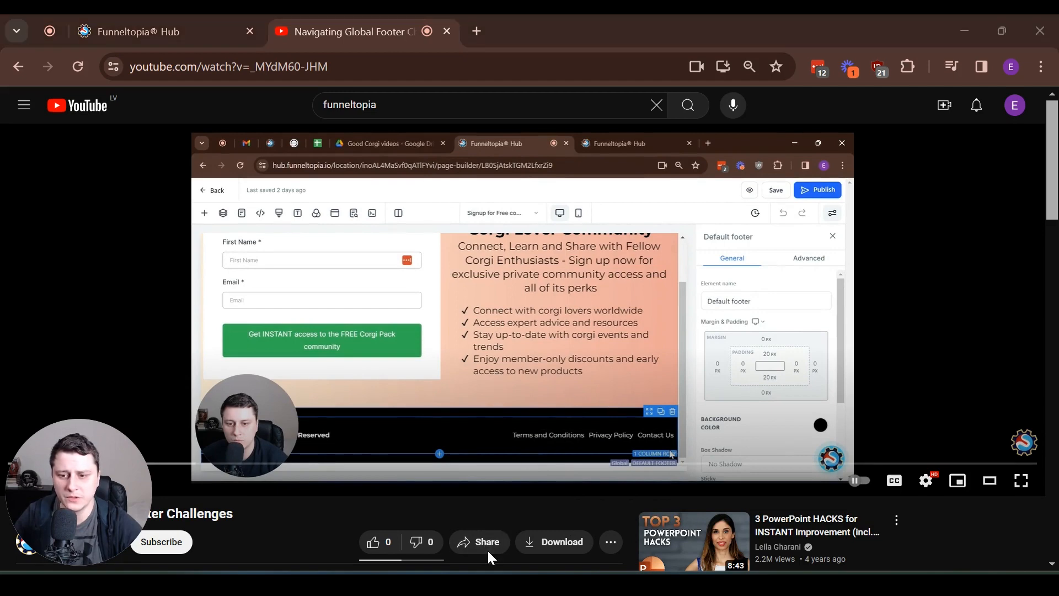
click(486, 546)
click(400, 284)
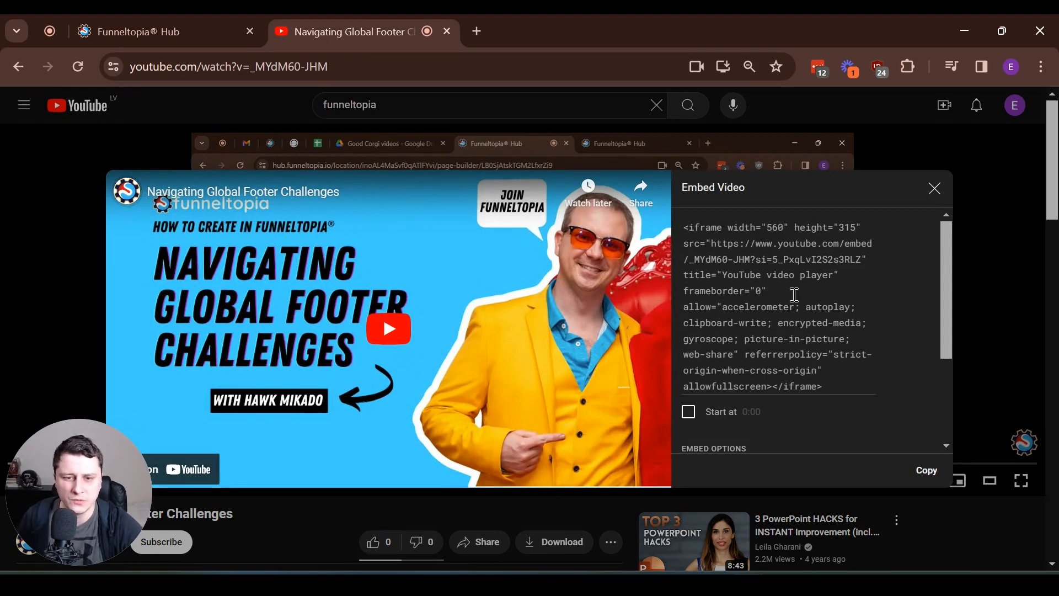
click(927, 471)
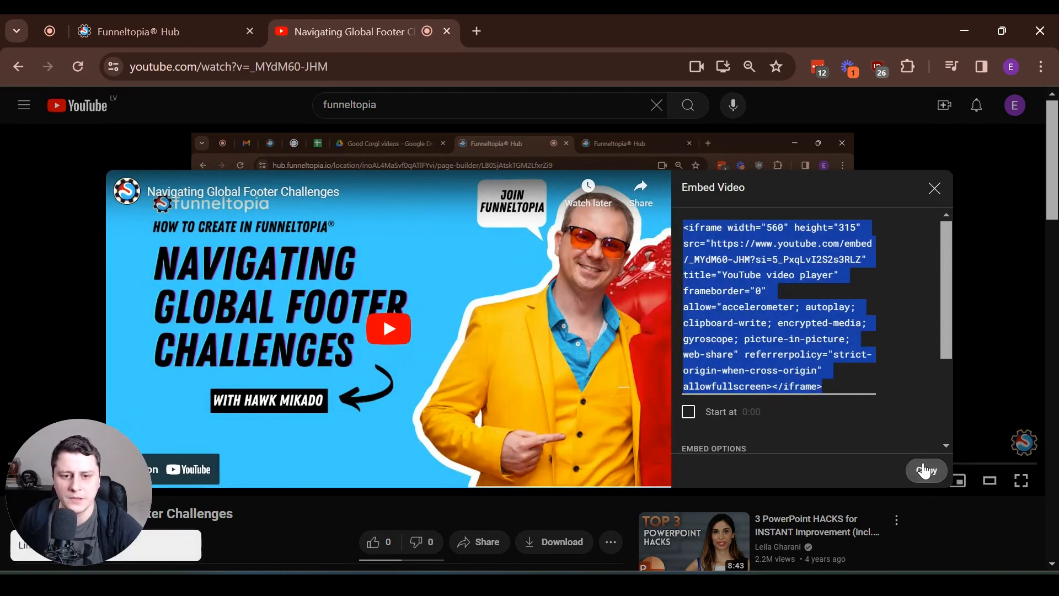
- Return to the Funneltopia lesson, paste the video embed code at the end of the body's source code and save the source
click(159, 22)
click(241, 300)
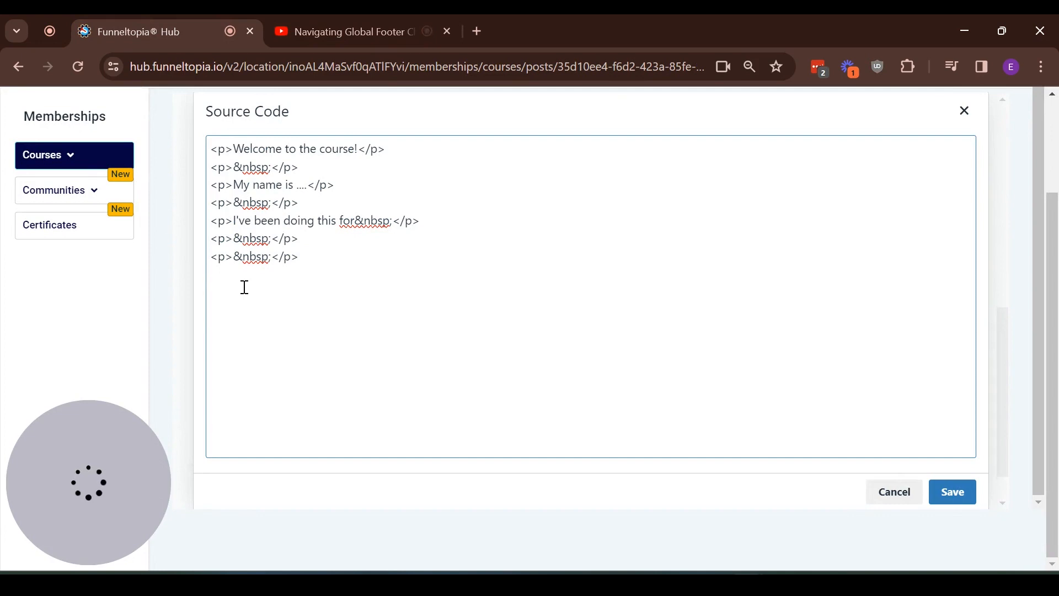
key(ctrl+v)
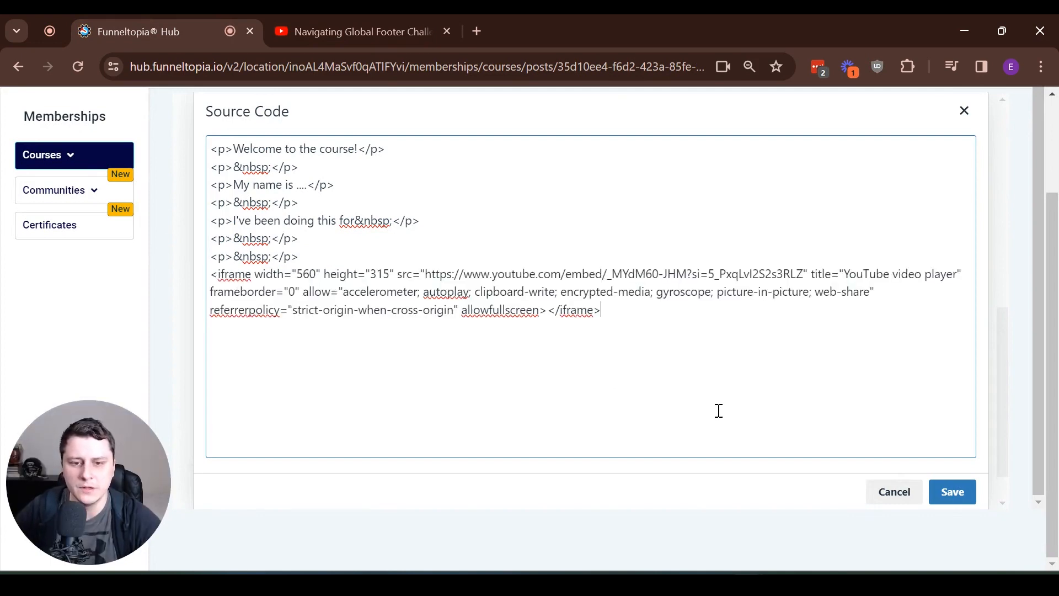
click(952, 491)
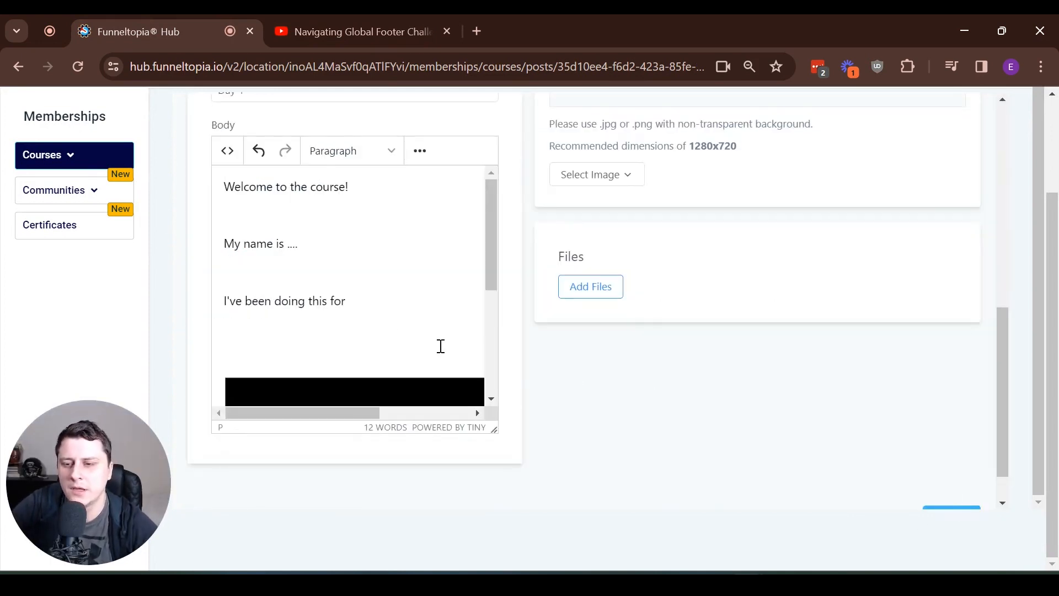
scroll(330, 320, down, 4)
scroll(331, 320, up, 5)
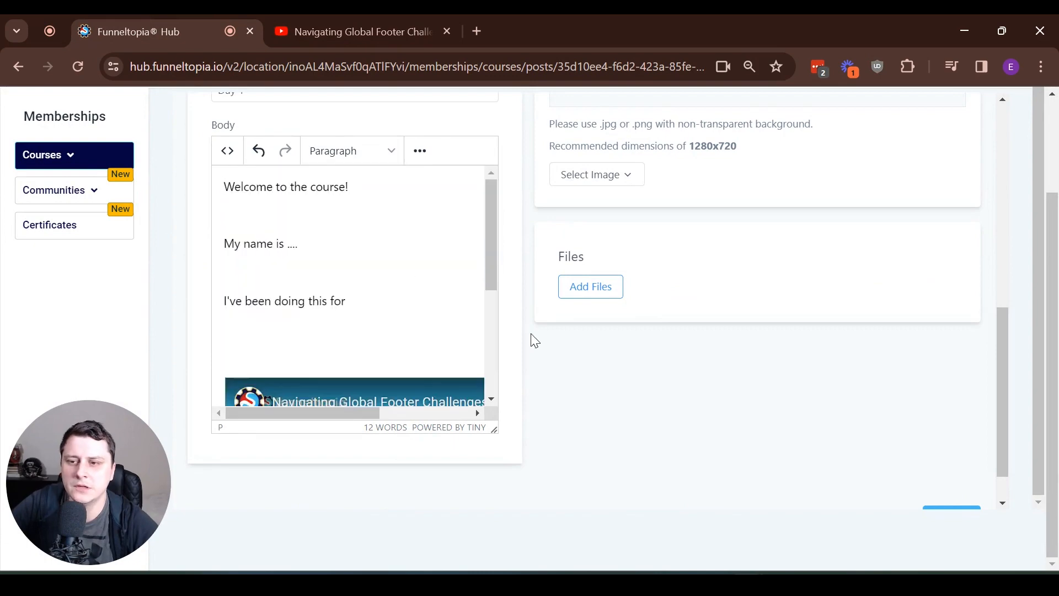
- Preview the Day 1 lesson and examine its body text, the embedded video and the area below it
scroll(506, 320, up, 8)
click(245, 173)
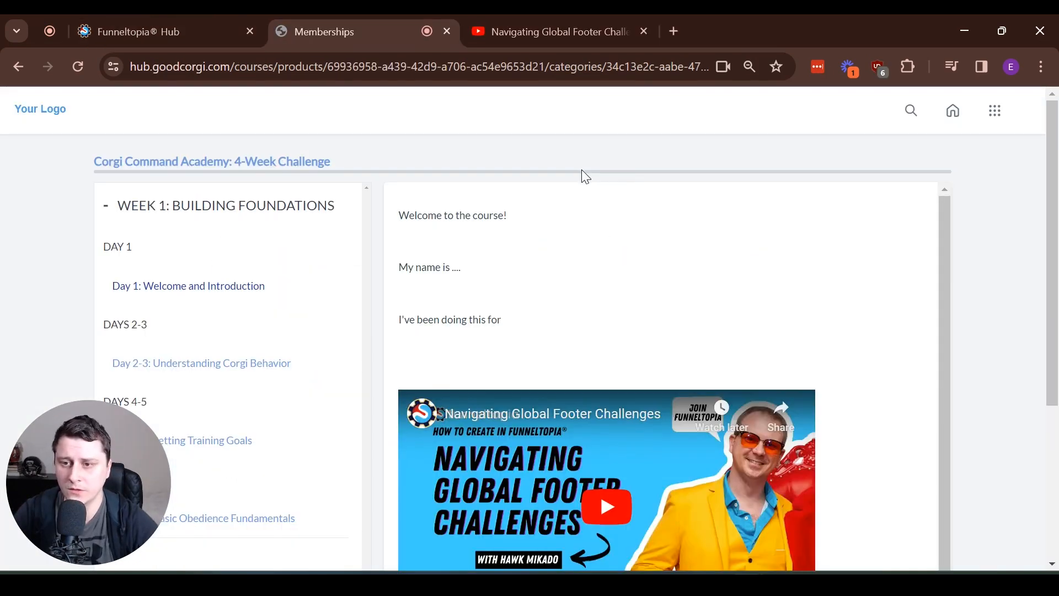
drag(423, 221, 469, 318)
click(522, 307)
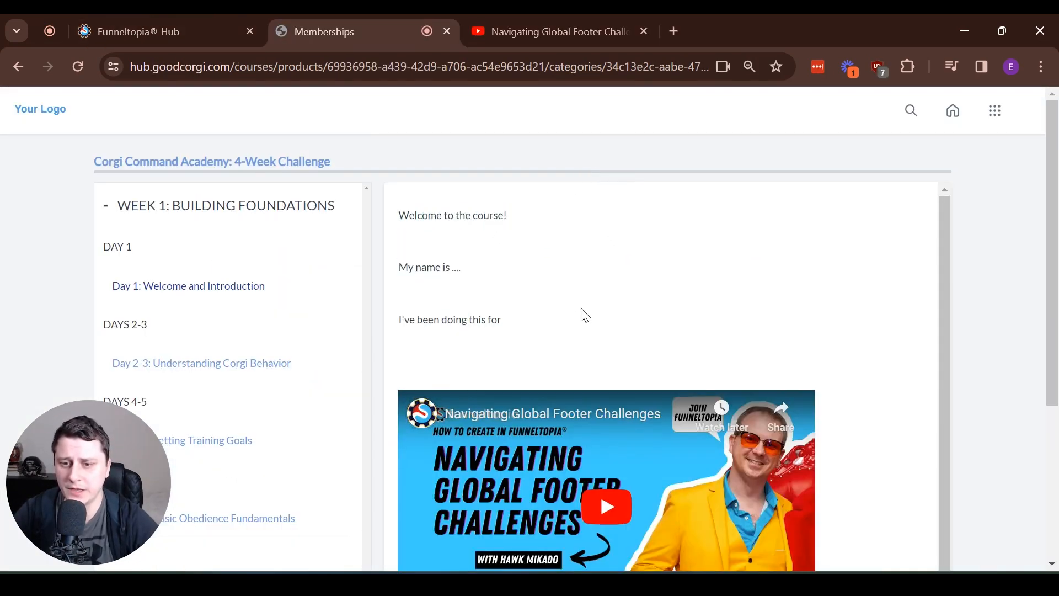
scroll(637, 375, down, 5)
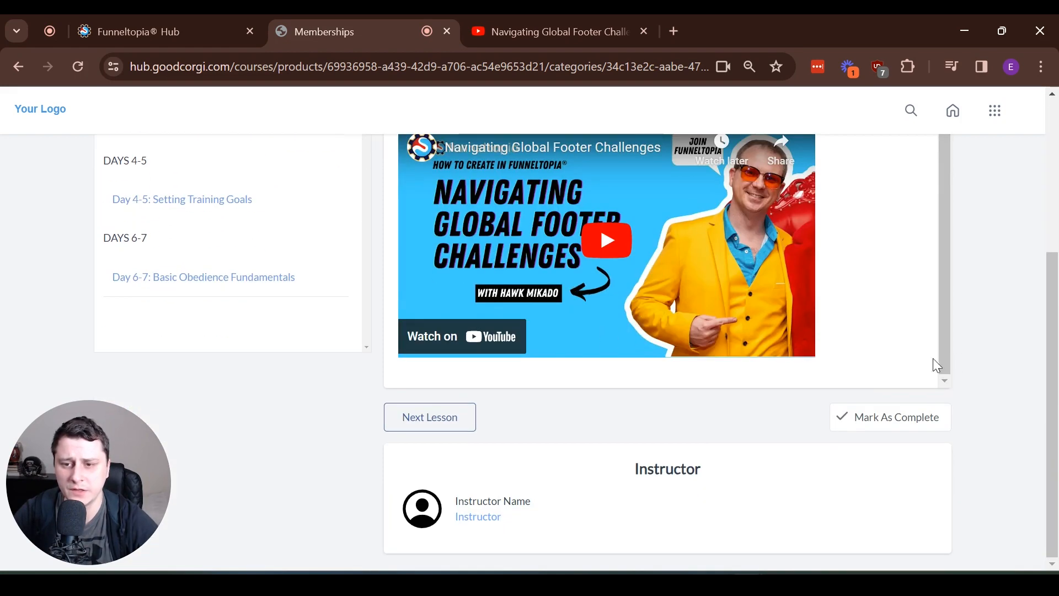
- Return to the lesson editor, enlarge the body text box and reduce the browser zoom to fit more of the editor
click(215, 25)
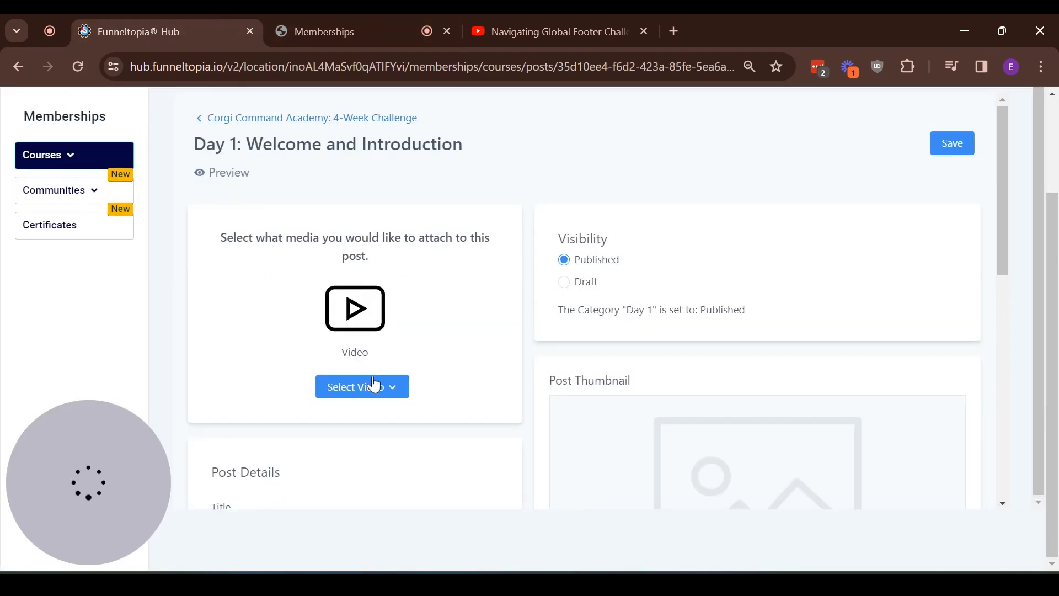
scroll(534, 354, down, 8)
scroll(380, 325, up, 1)
scroll(430, 375, down, 3)
drag(492, 388, 647, 492)
key(ctrl+minus)
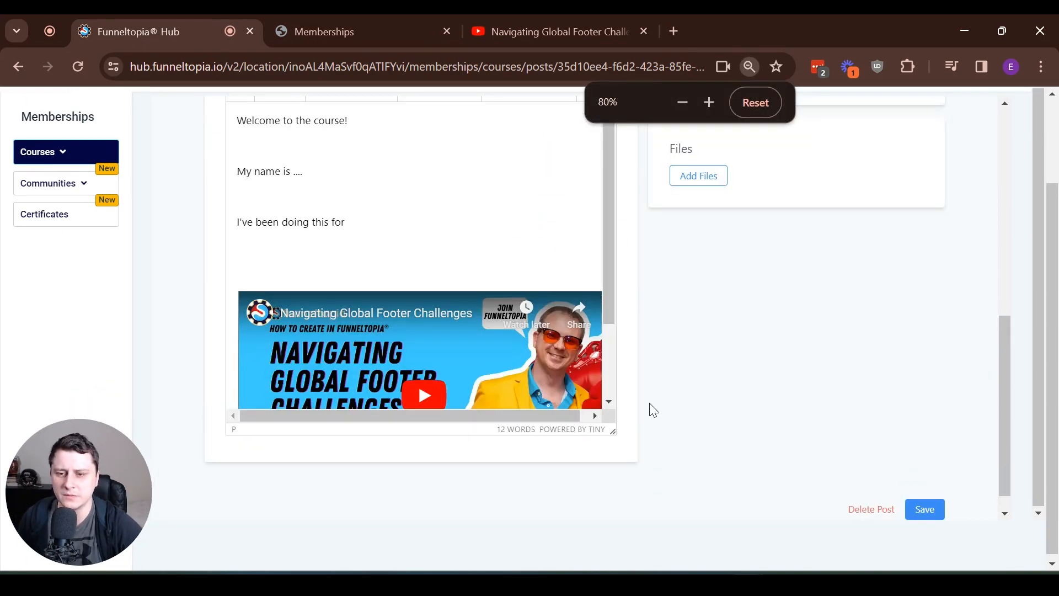
key(ctrl+minus)
scroll(525, 248, up, 4)
scroll(472, 386, down, 2)
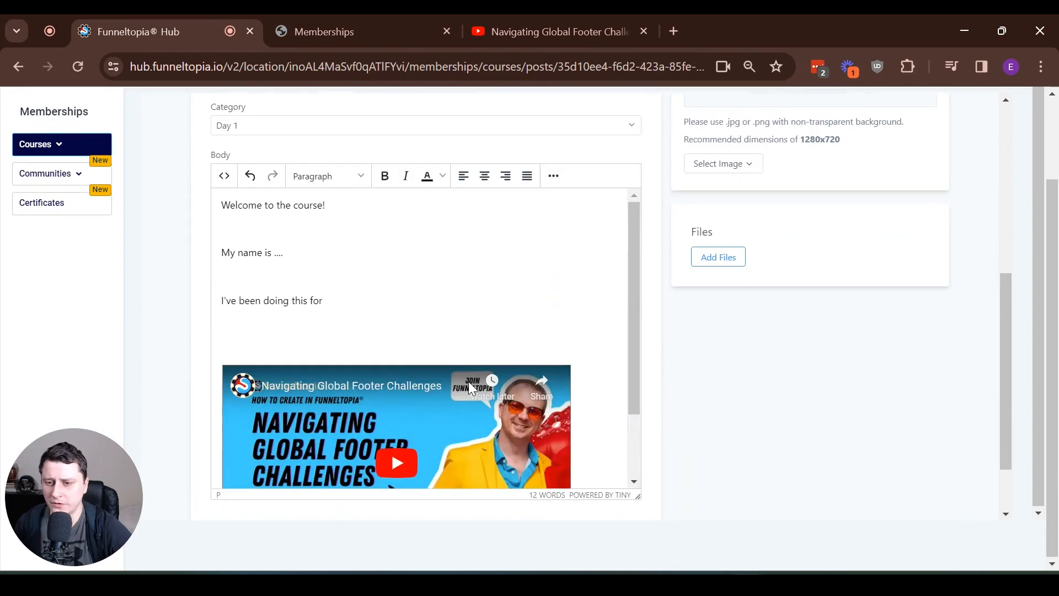
- Format the "Welcome to the course!" line in the lesson body as Heading 1
triple_click(256, 205)
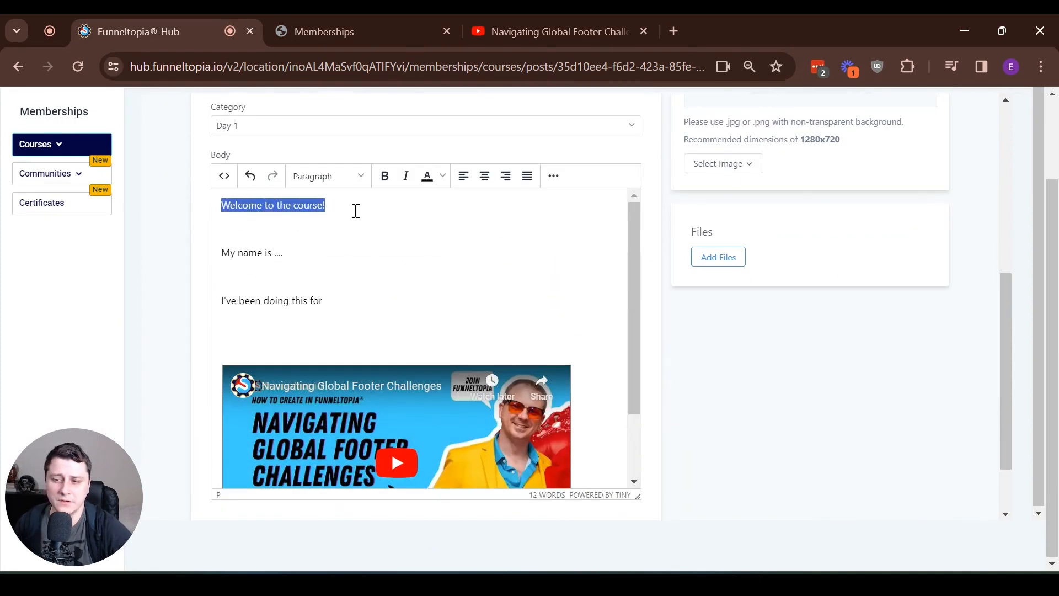
click(554, 174)
click(554, 172)
click(550, 172)
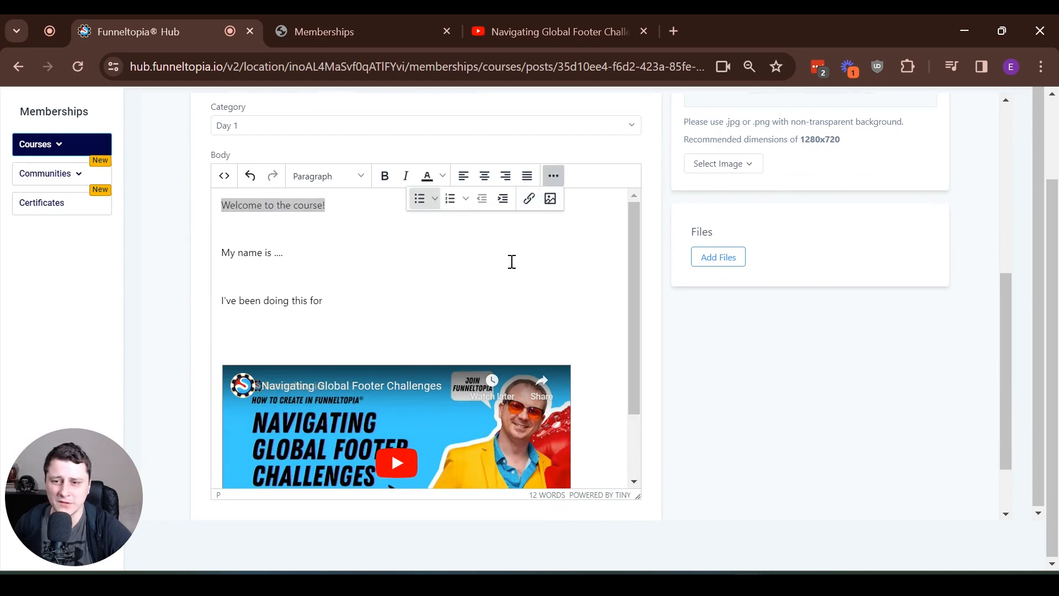
click(546, 252)
triple_click(284, 207)
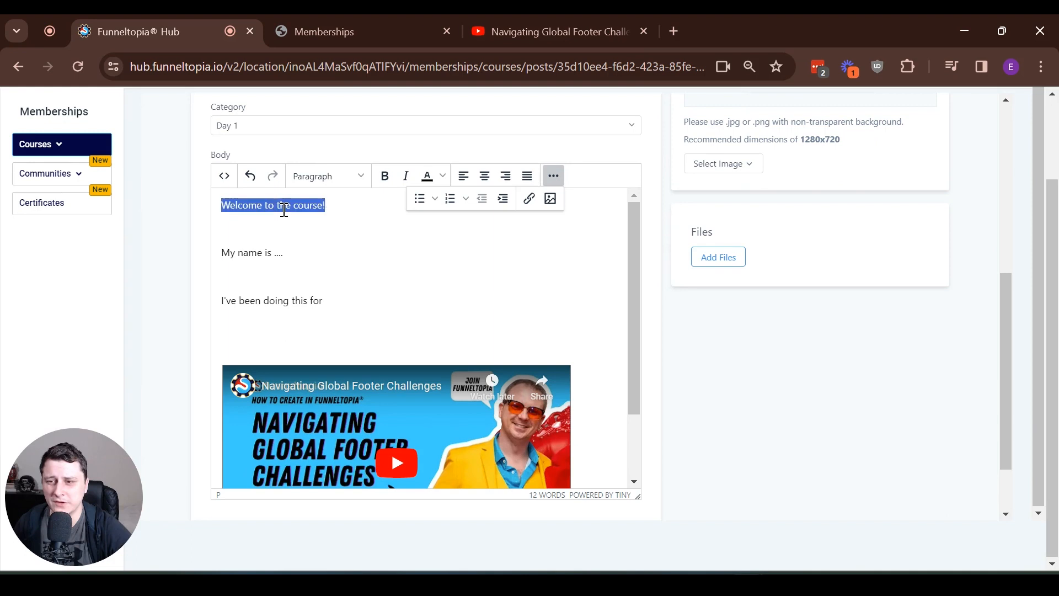
click(318, 168)
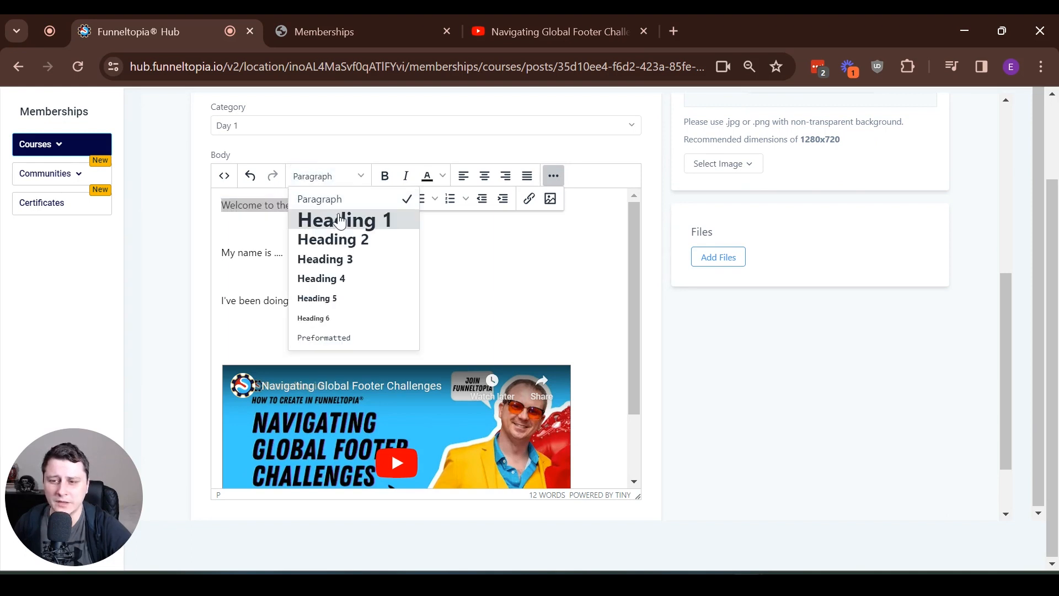
click(338, 221)
click(477, 250)
- Try the Heading 2 style on the "My name is ...." line and undo it
triple_click(260, 275)
click(325, 176)
click(333, 239)
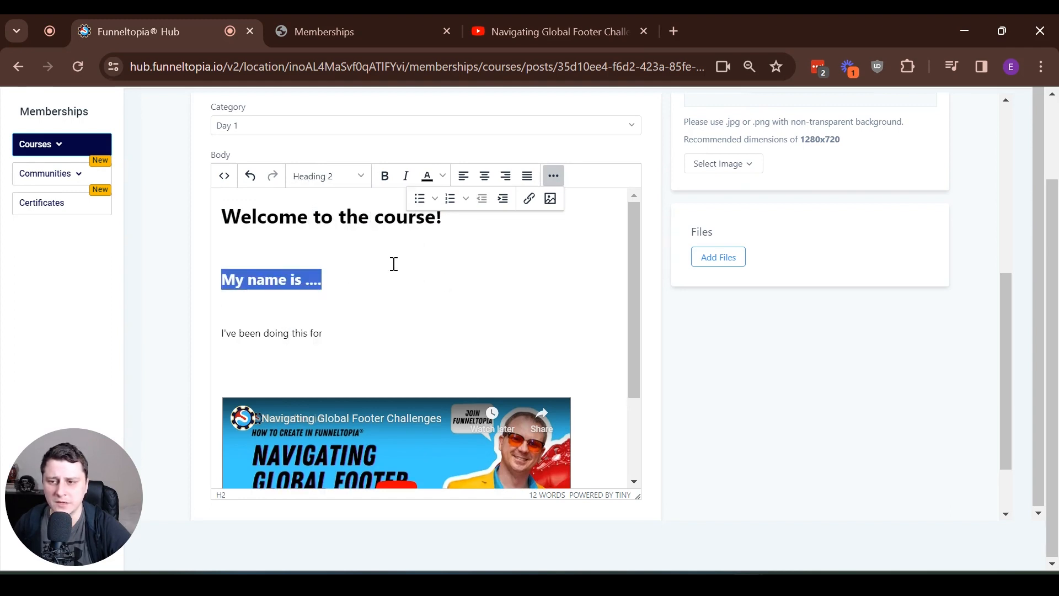
key(ctrl+z)
click(404, 279)
- Center the embedded YouTube video in the lesson body
scroll(543, 322, down, 2)
click(603, 382)
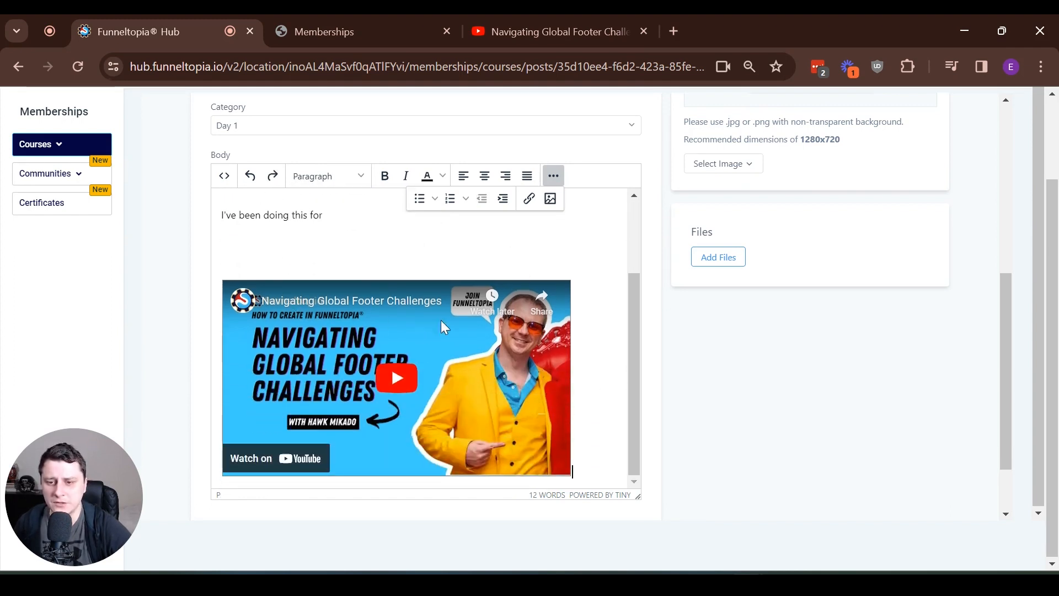
click(531, 329)
click(387, 241)
click(598, 416)
scroll(574, 360, up, 2)
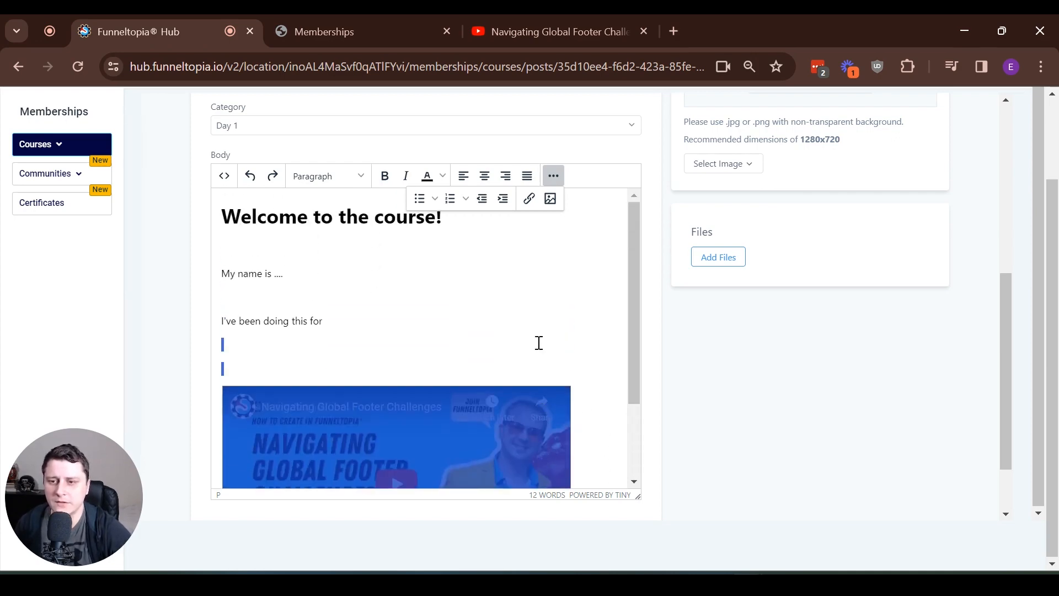
click(485, 175)
click(511, 291)
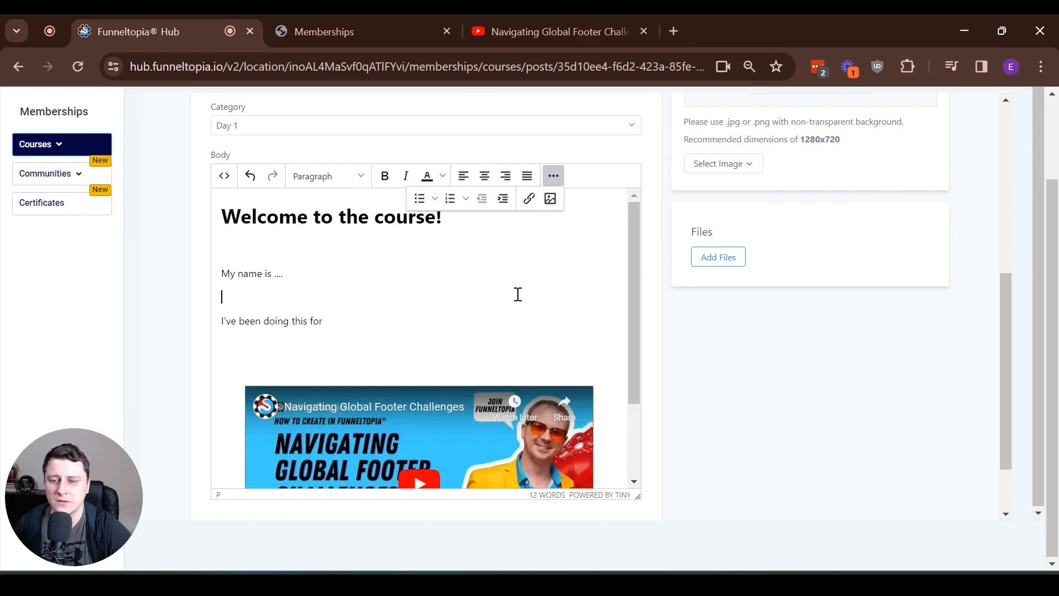
- Enlarge the browser zoom and upload a new video file as the Day 1 lesson's attached media
scroll(515, 342, up, 2)
scroll(515, 343, down, 4)
scroll(532, 386, up, 2)
scroll(702, 440, up, 2)
scroll(622, 418, down, 4)
scroll(602, 432, up, 5)
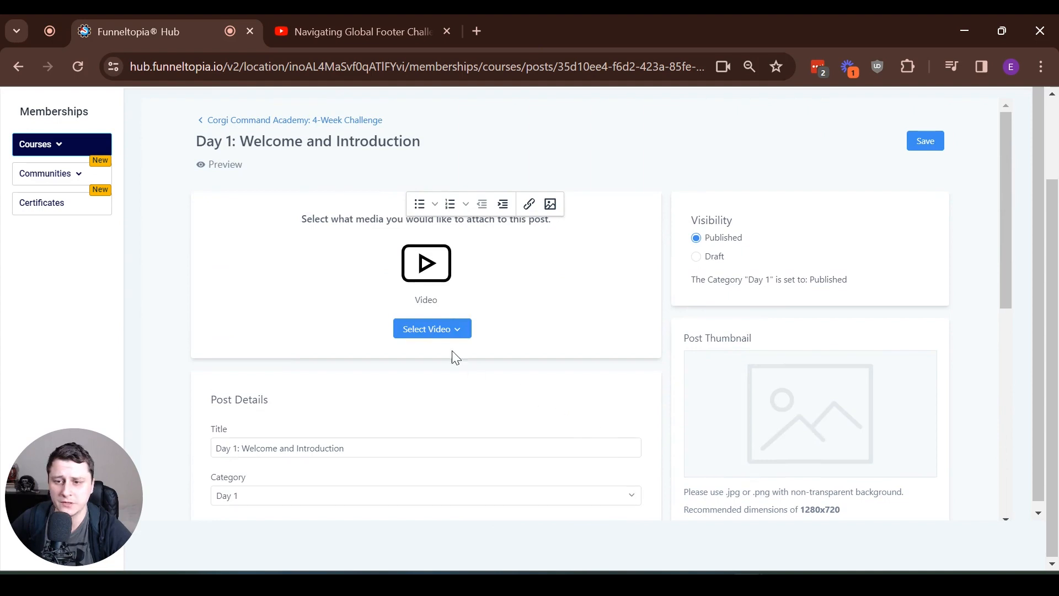
key(ctrl+plus)
click(428, 356)
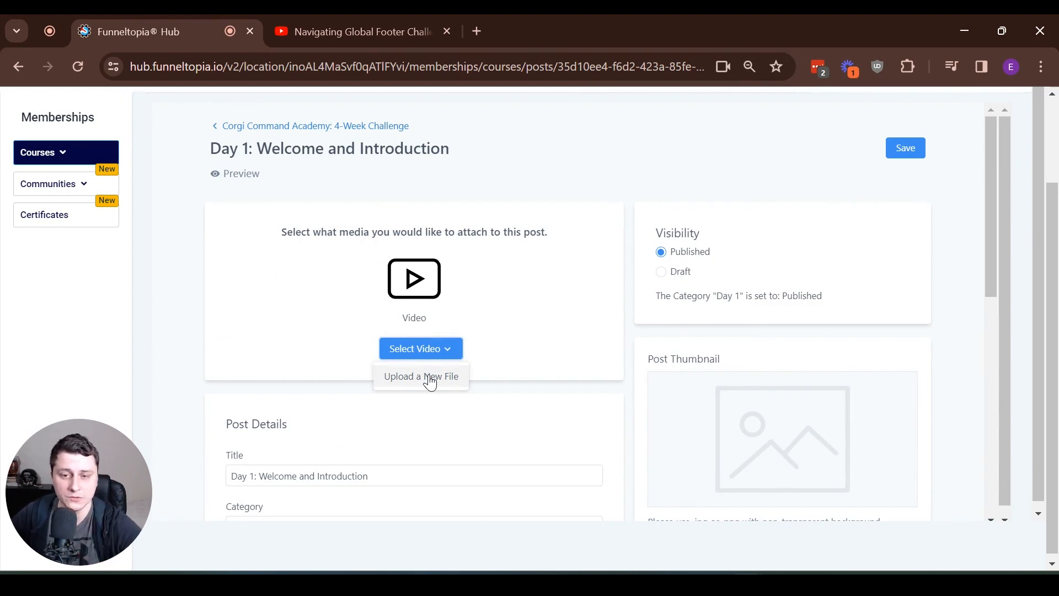
click(461, 379)
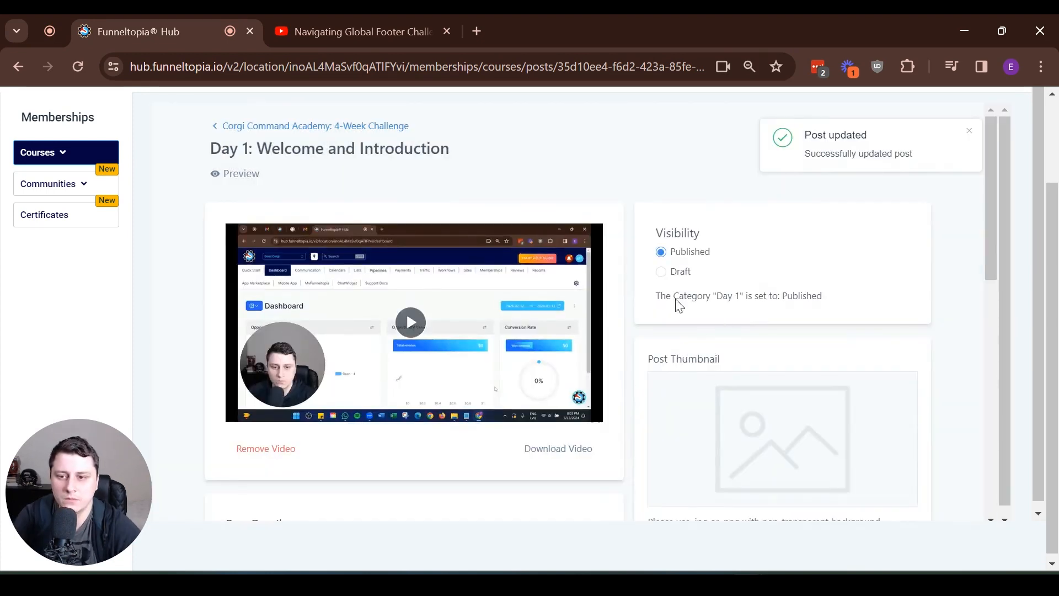
drag(816, 154, 919, 163)
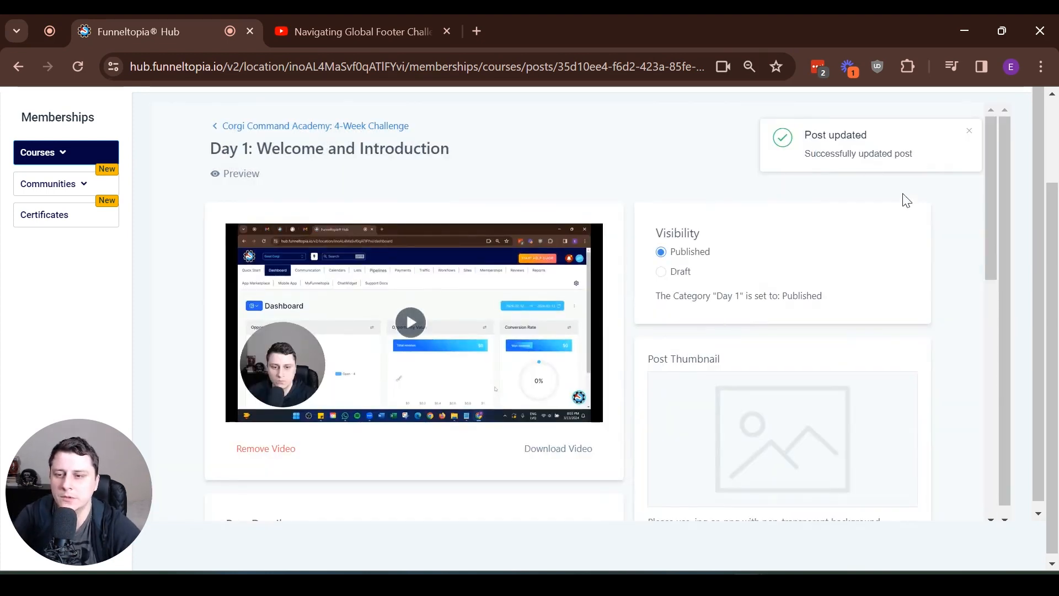
scroll(425, 357, down, 5)
scroll(494, 342, up, 3)
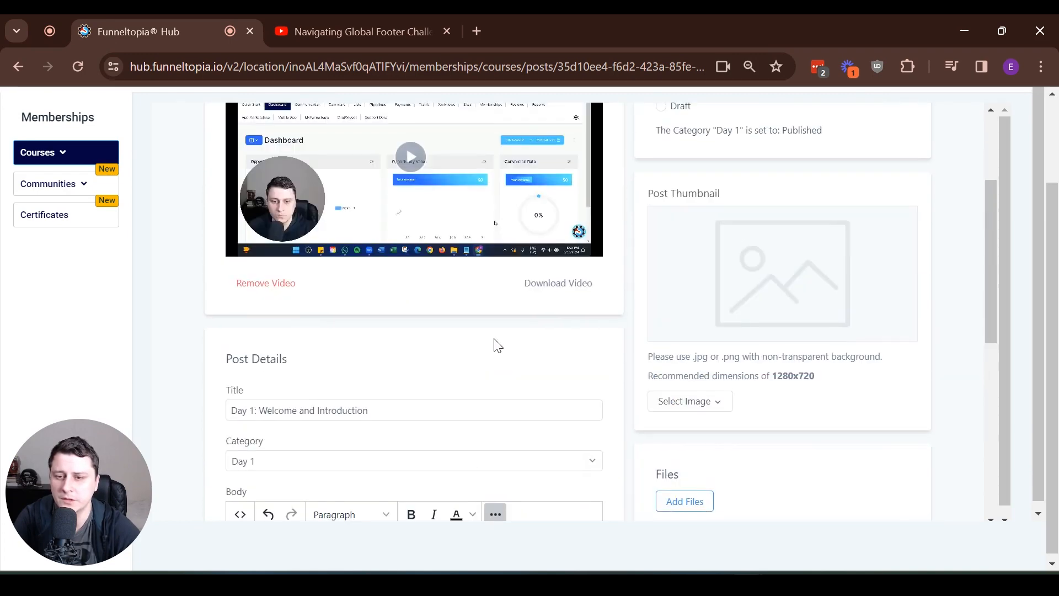
scroll(507, 350, down, 3)
scroll(780, 420, down, 4)
scroll(827, 430, up, 10)
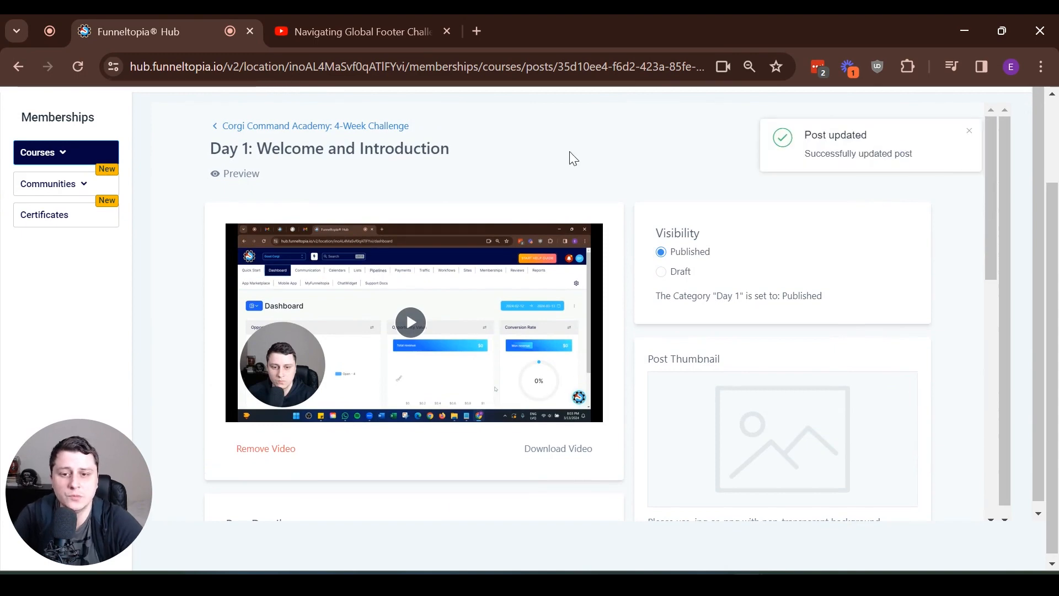
- Preview the Day 1 lesson and examine the uploaded video, the heading and body text, the embedded video's alignment and the instructor section
click(238, 173)
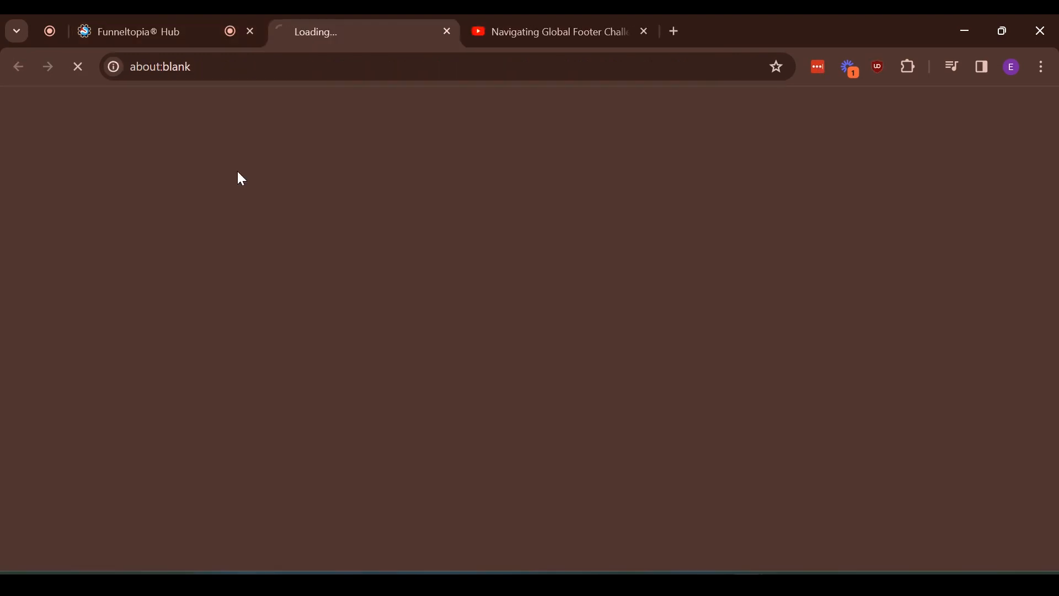
scroll(991, 270, down, 8)
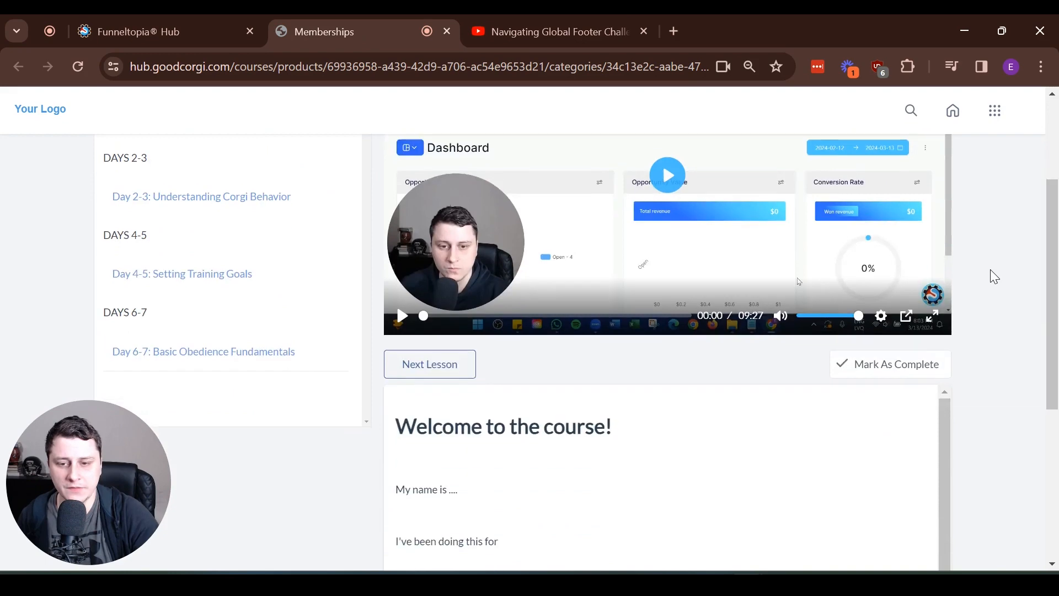
scroll(990, 269, up, 8)
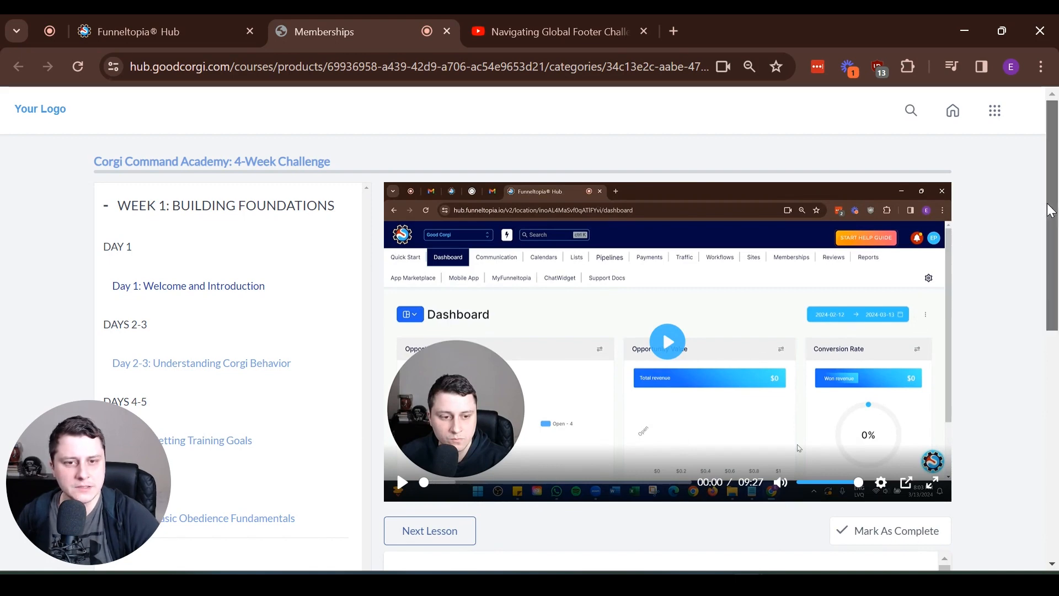
scroll(1042, 215, down, 9)
scroll(845, 378, down, 2)
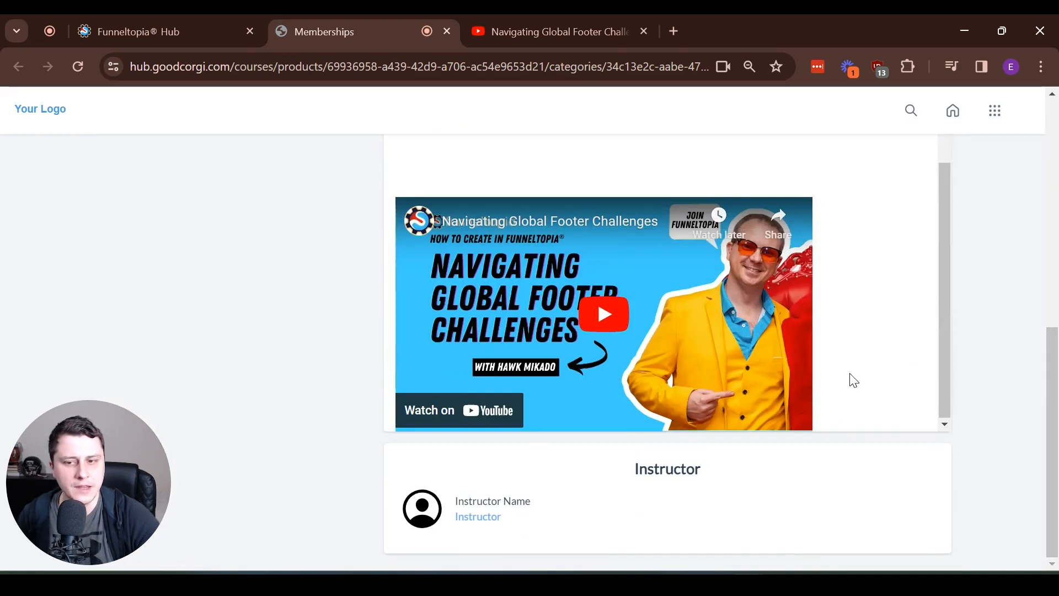
scroll(860, 353, up, 6)
scroll(815, 381, down, 2)
scroll(817, 382, down, 3)
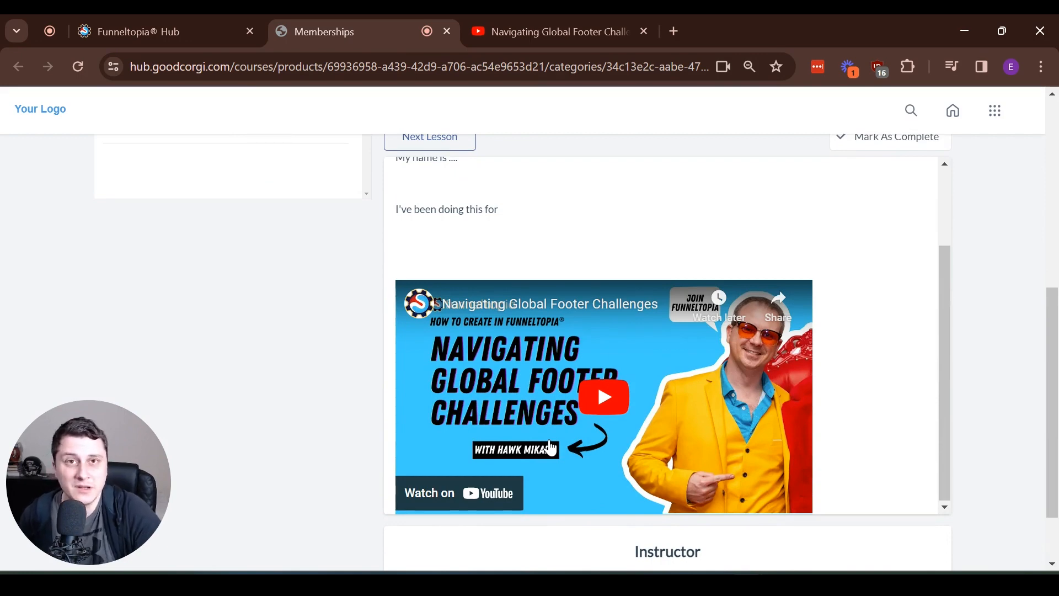
scroll(550, 448, down, 2)
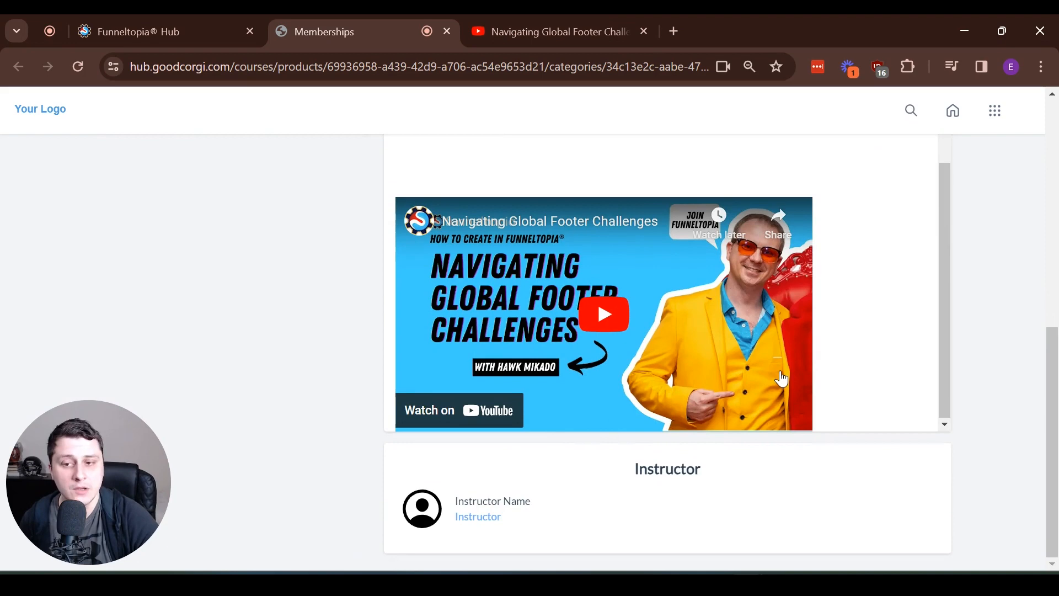
scroll(767, 367, up, 2)
scroll(739, 353, down, 2)
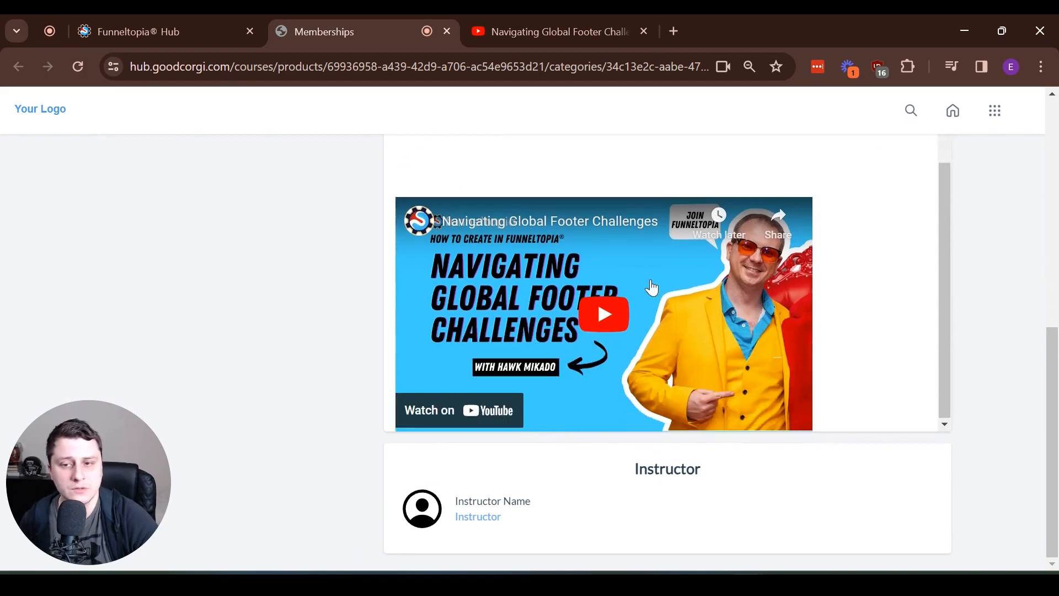
scroll(753, 359, up, 4)
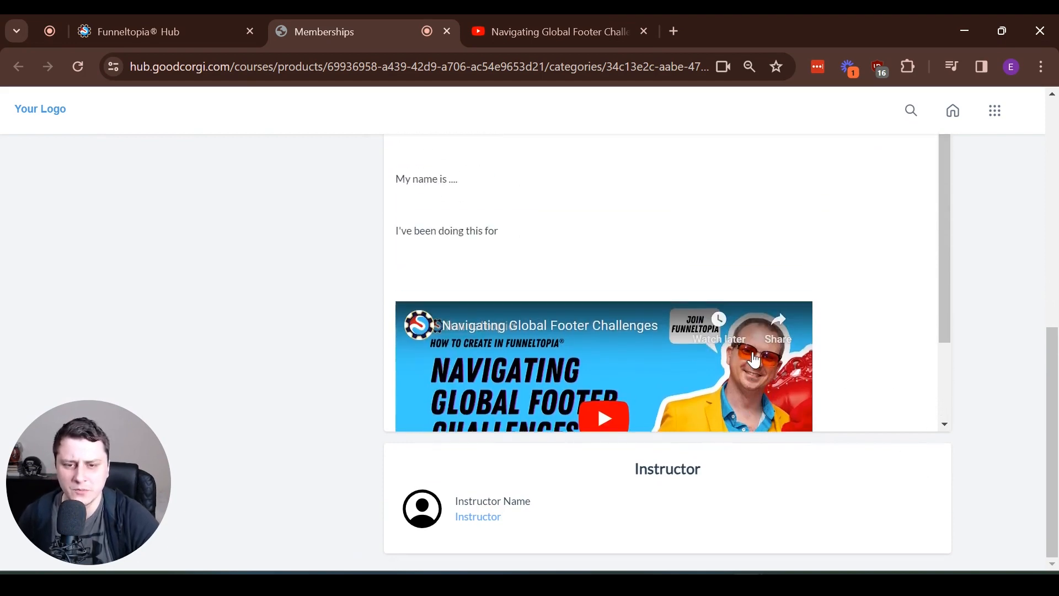
scroll(754, 360, up, 1)
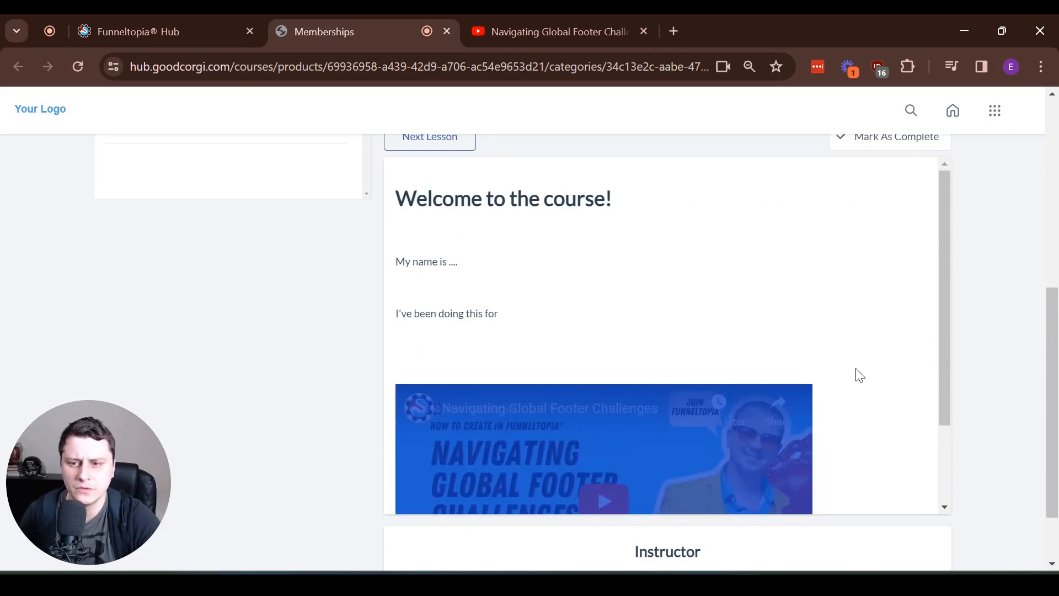
scroll(819, 289, up, 1)
drag(413, 331, 457, 394)
click(600, 390)
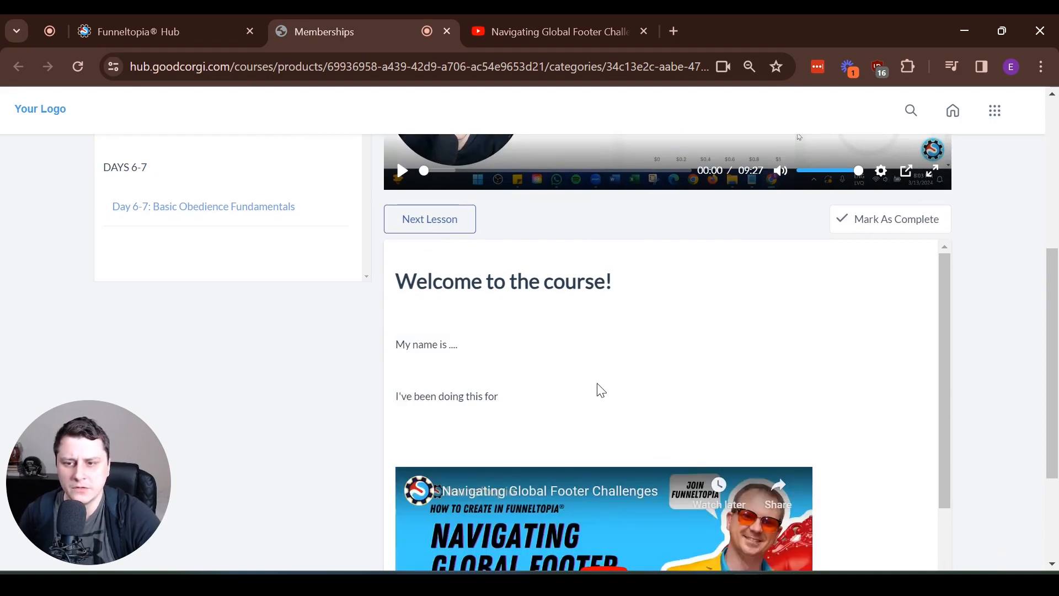
scroll(600, 393, up, 5)
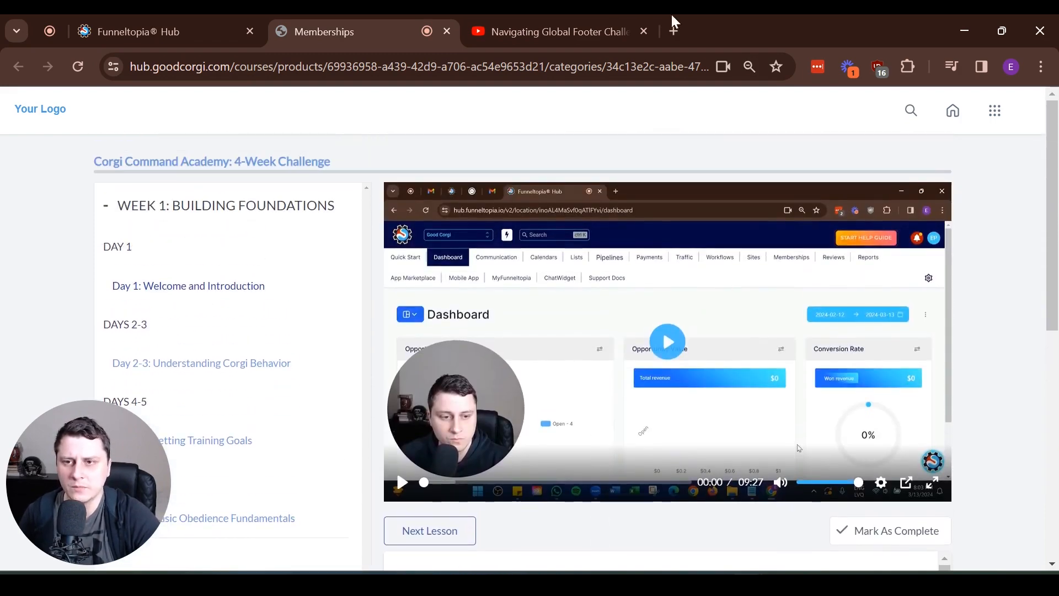
- Return to the lesson editor, add "Sample guide.pdf" to the lesson's files and save the post
click(196, 22)
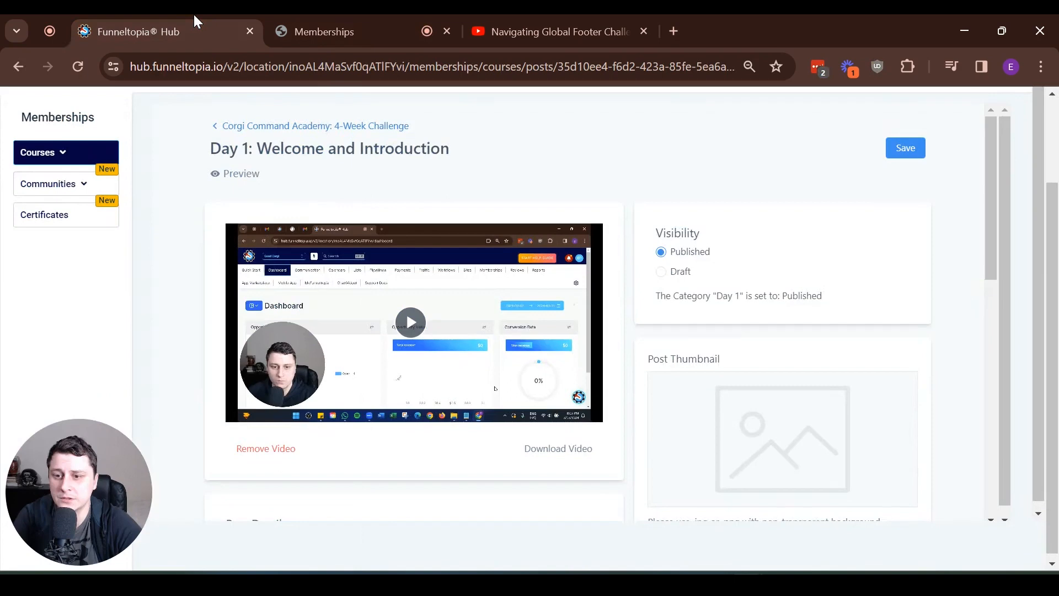
scroll(650, 411, down, 8)
scroll(706, 330, up, 3)
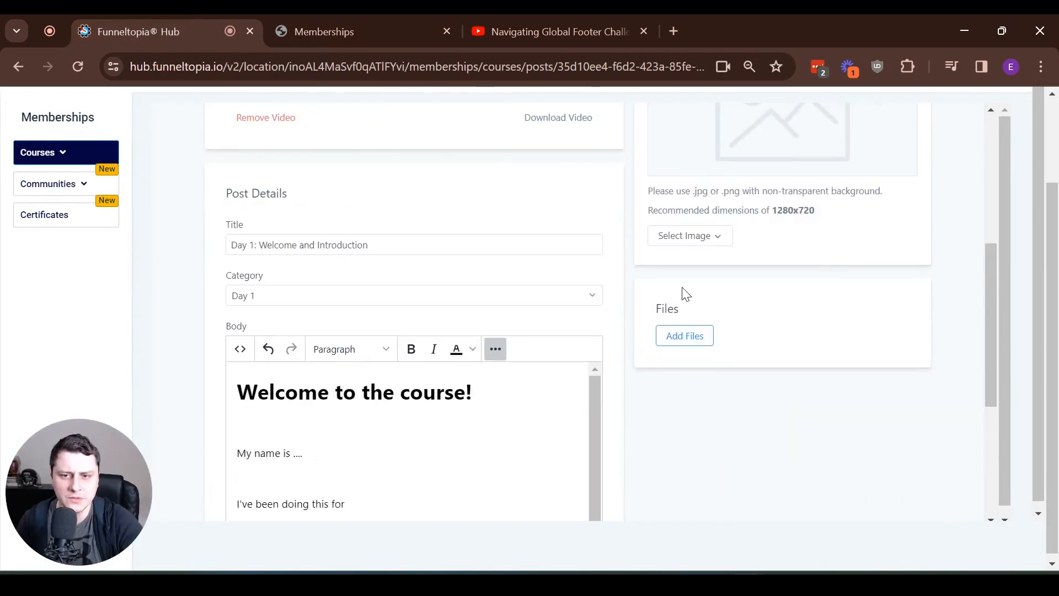
click(692, 337)
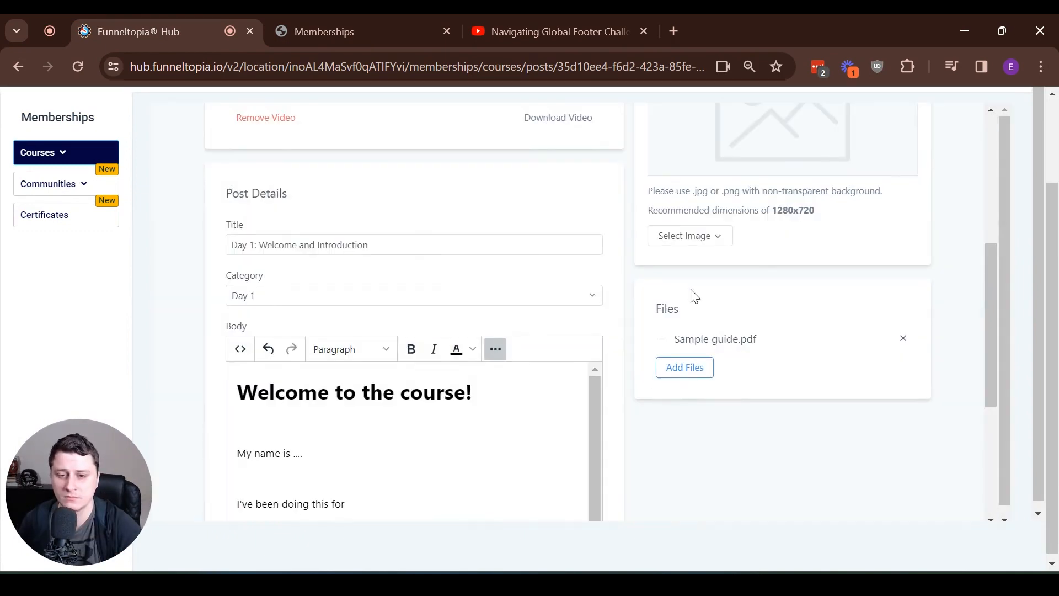
scroll(747, 343, up, 6)
click(906, 161)
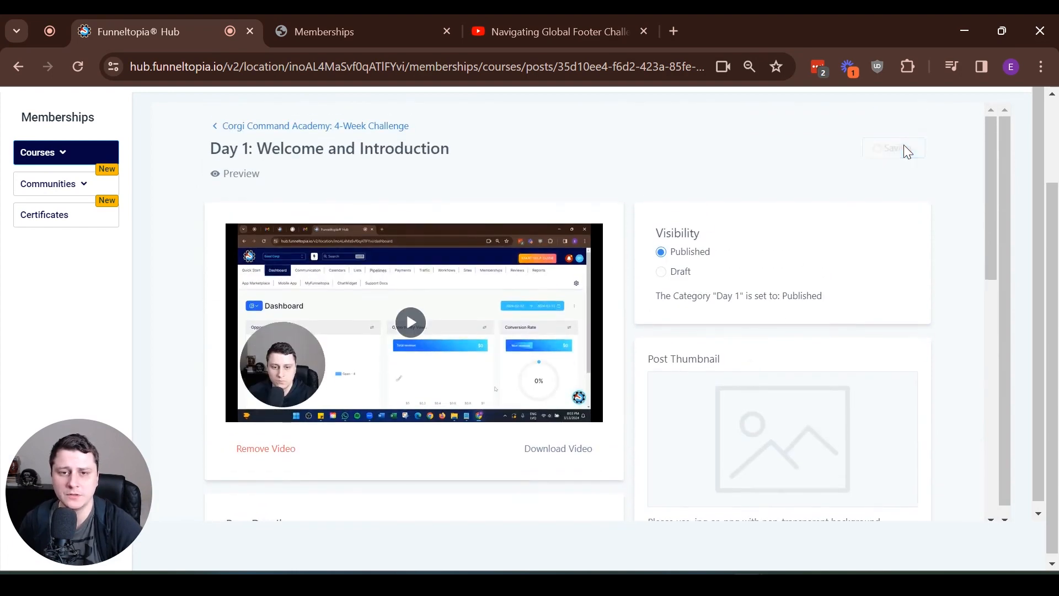
click(969, 133)
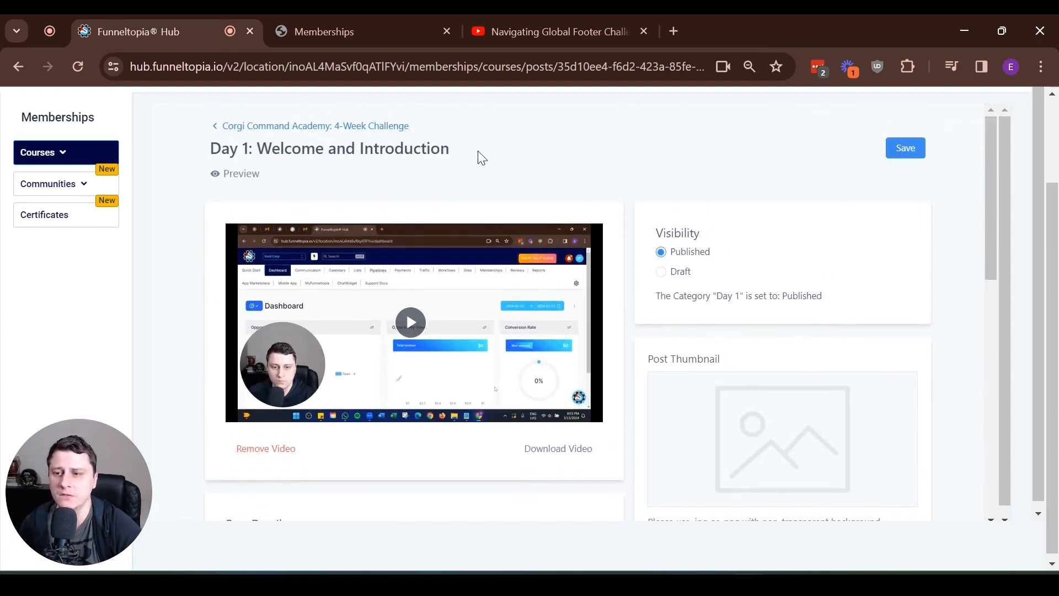
- Preview the saved Day 1 lesson again and check where the attached file is offered to students
click(239, 173)
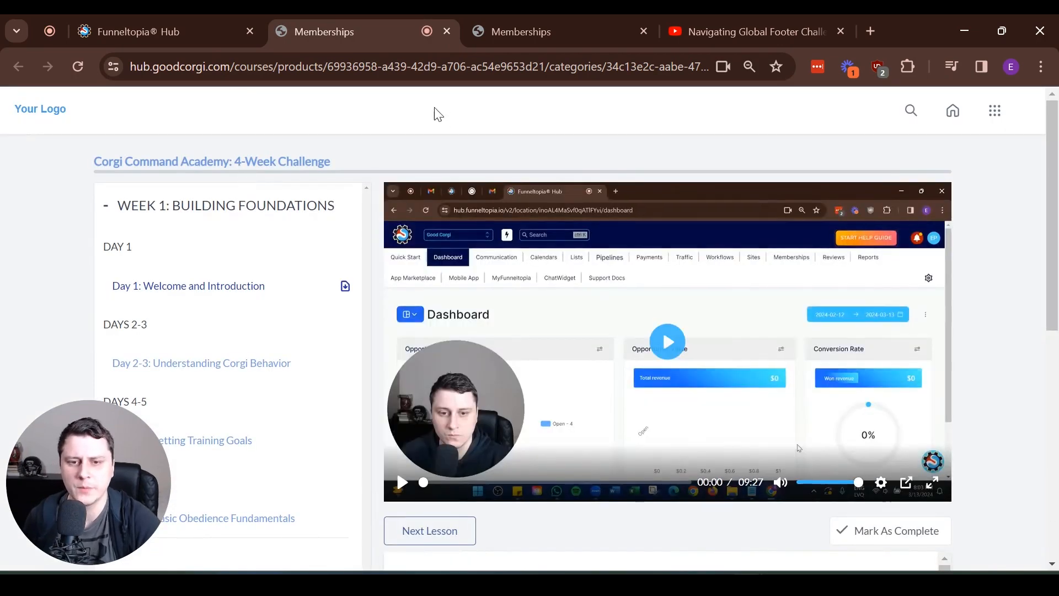
scroll(999, 205, down, 5)
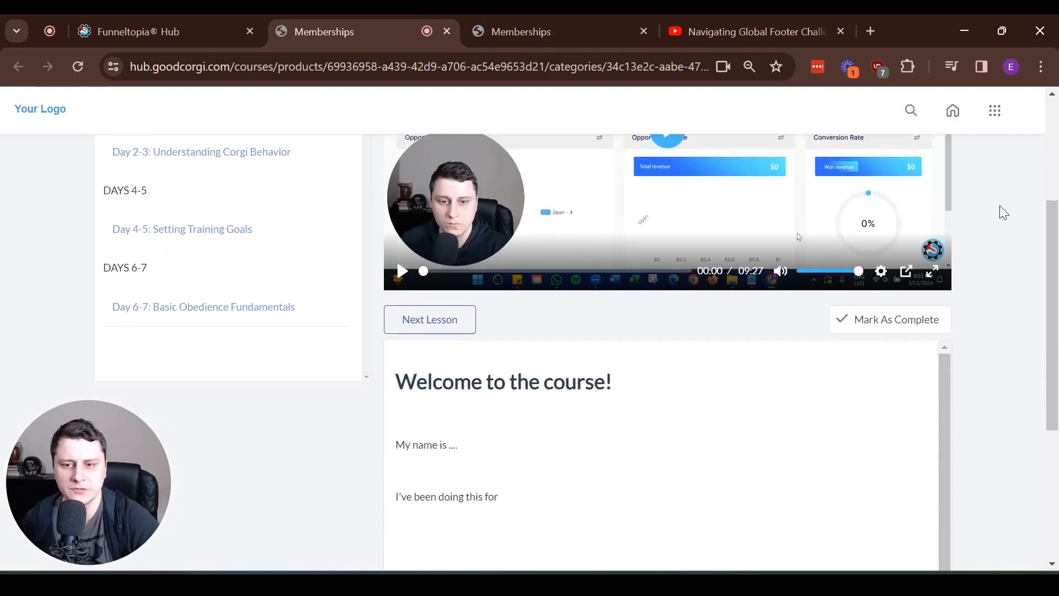
scroll(923, 346, up, 3)
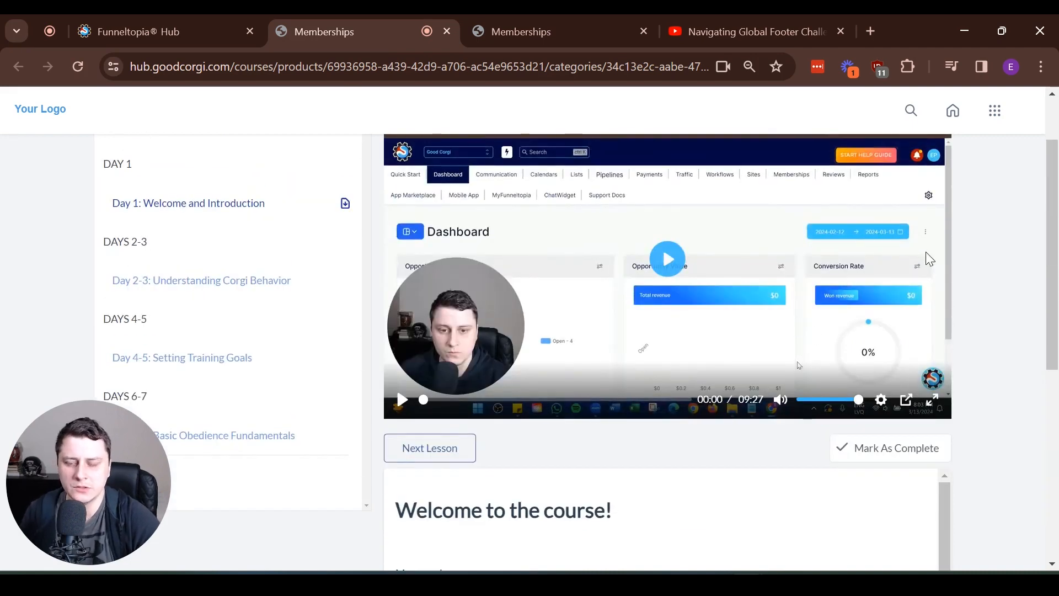
scroll(959, 239, down, 2)
scroll(961, 240, down, 8)
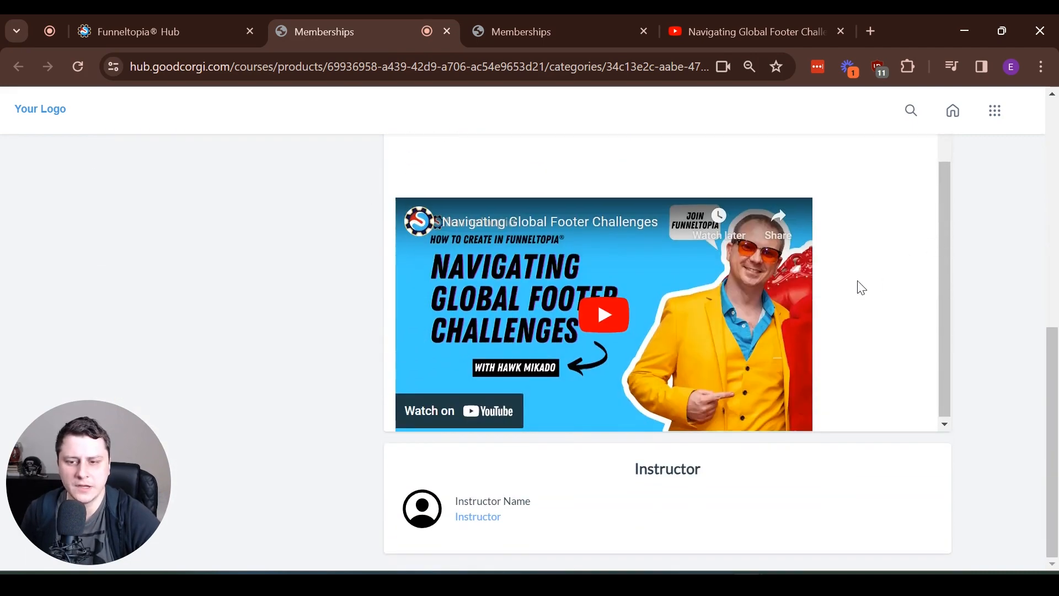
scroll(236, 359, up, 9)
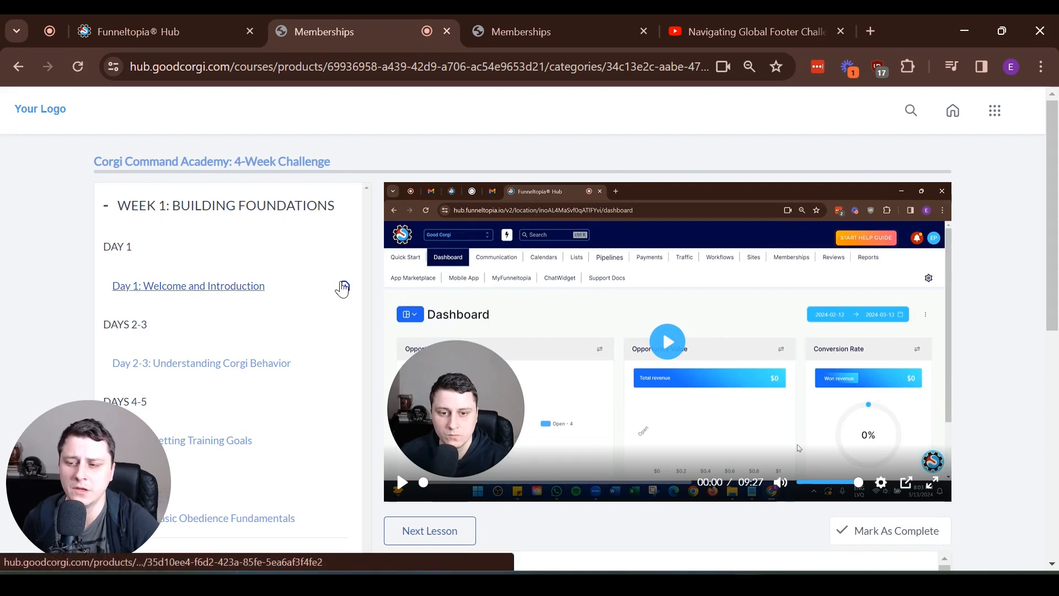
- Open the Day 1 lesson's attached file list in the student preview, inspect it and close it
click(346, 287)
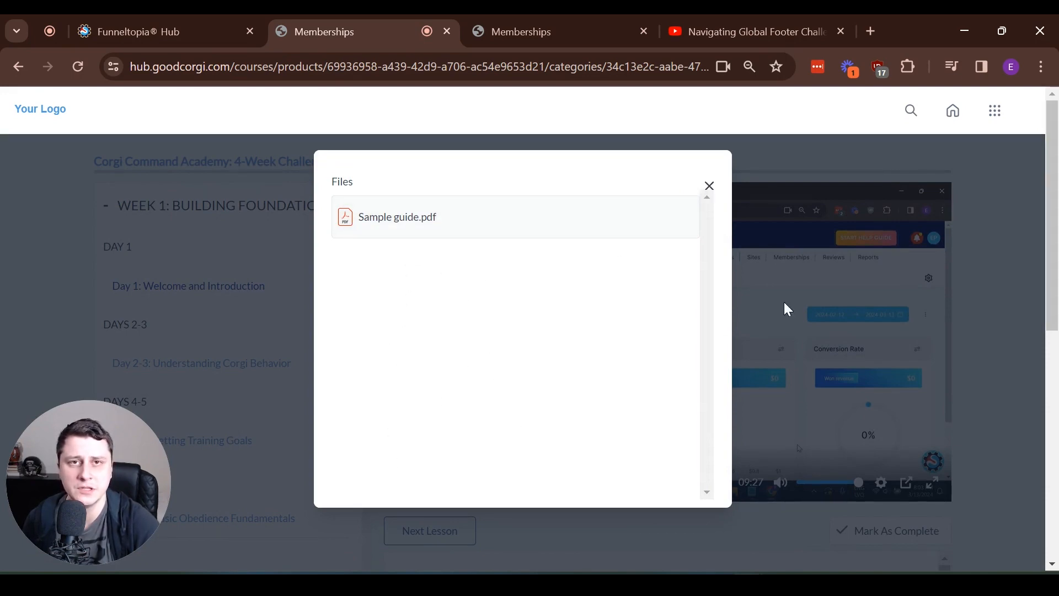
click(710, 187)
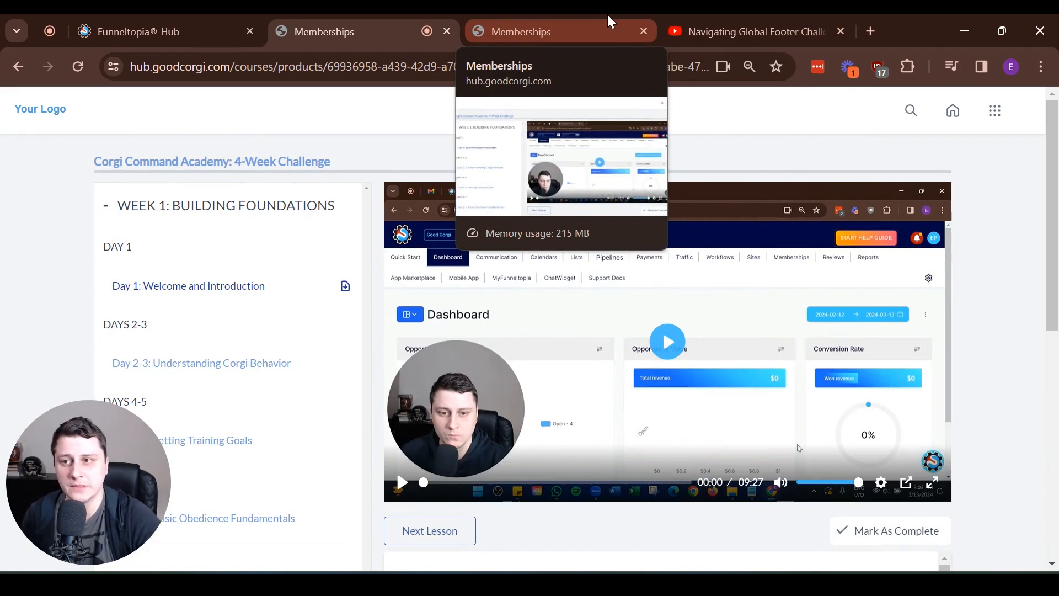
- Return to the lesson editor and add the line "DOWNLOAD THE WEEK 1 GUIDE HERE: DOWNLOAD GUIDE" above the embedded video in the body
click(199, 22)
scroll(627, 390, down, 5)
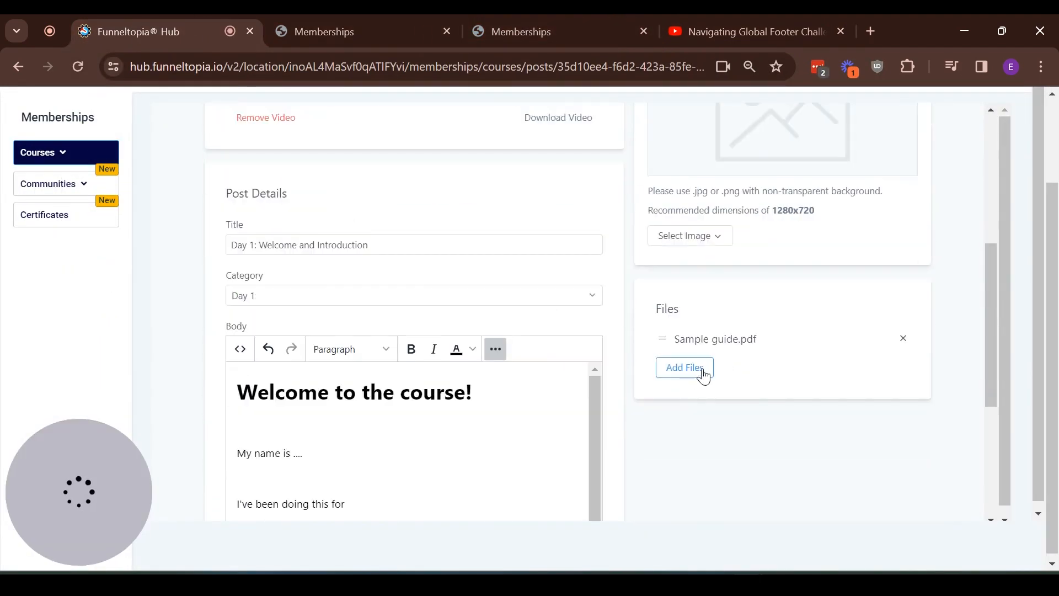
scroll(728, 374, down, 2)
scroll(371, 378, down, 3)
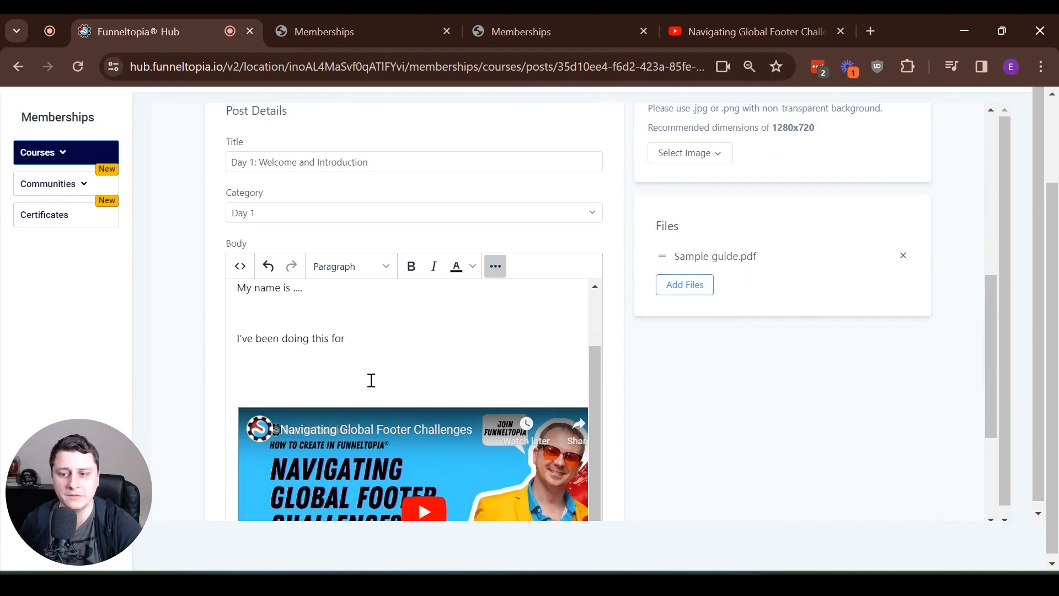
click(473, 347)
key(Return)
key(Return)
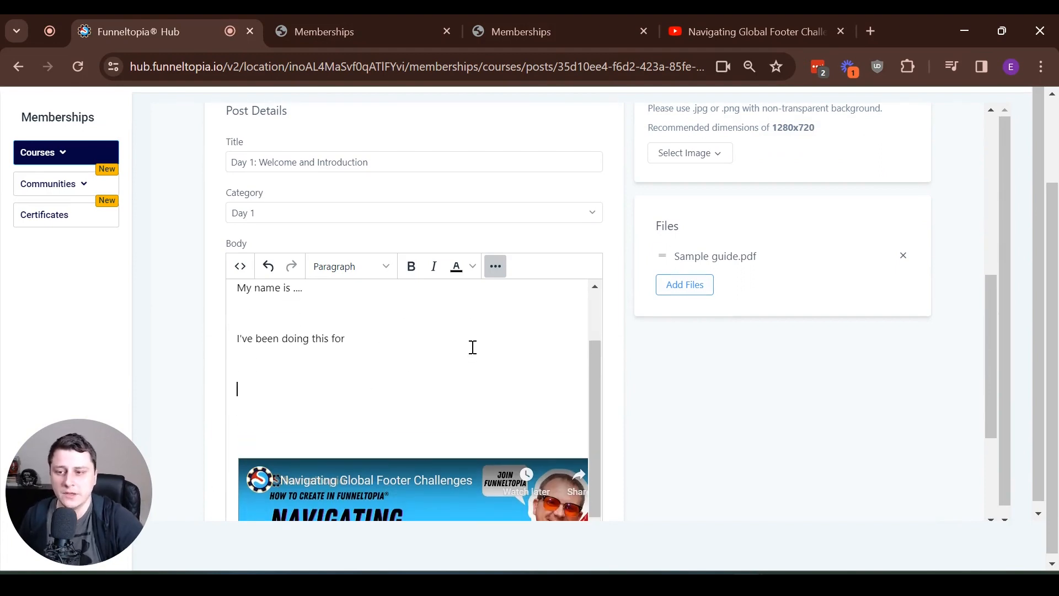
text(DOWNLOA)
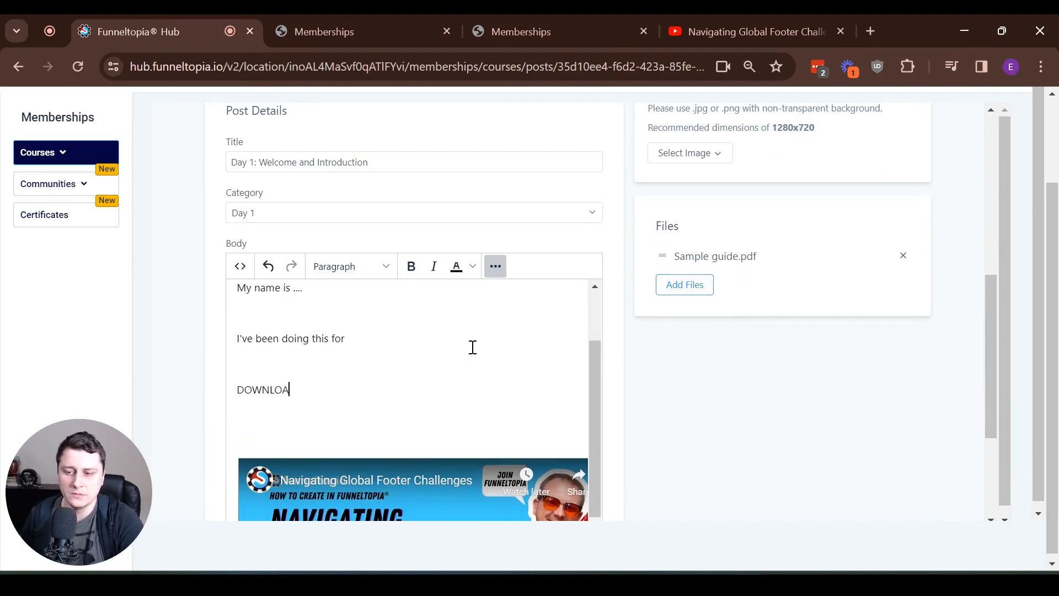
text(D THE WEEK 1 GUIDE)
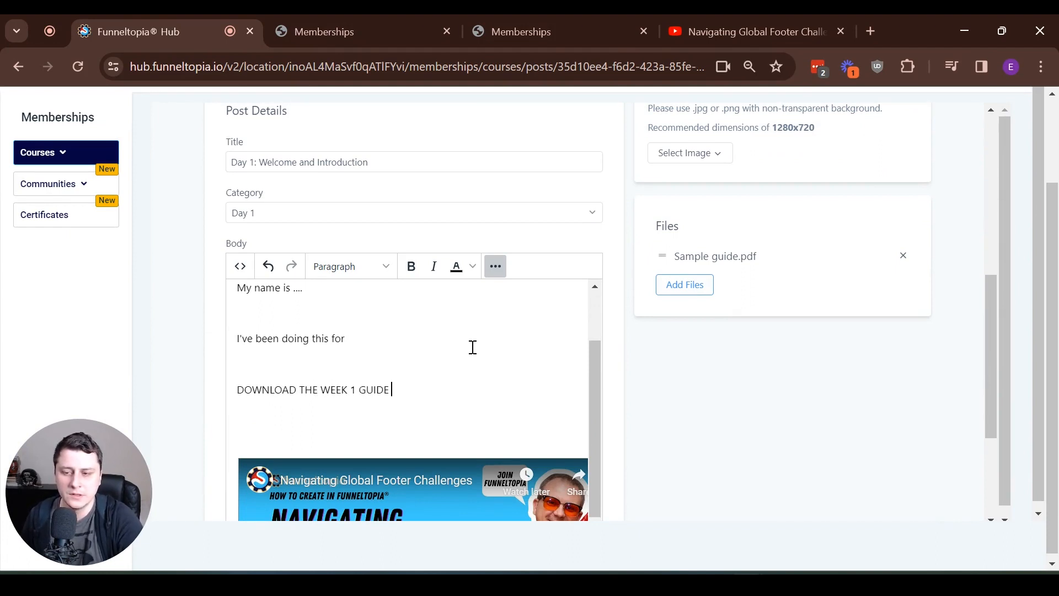
text( HERE: DOWNLOAD GUIDE)
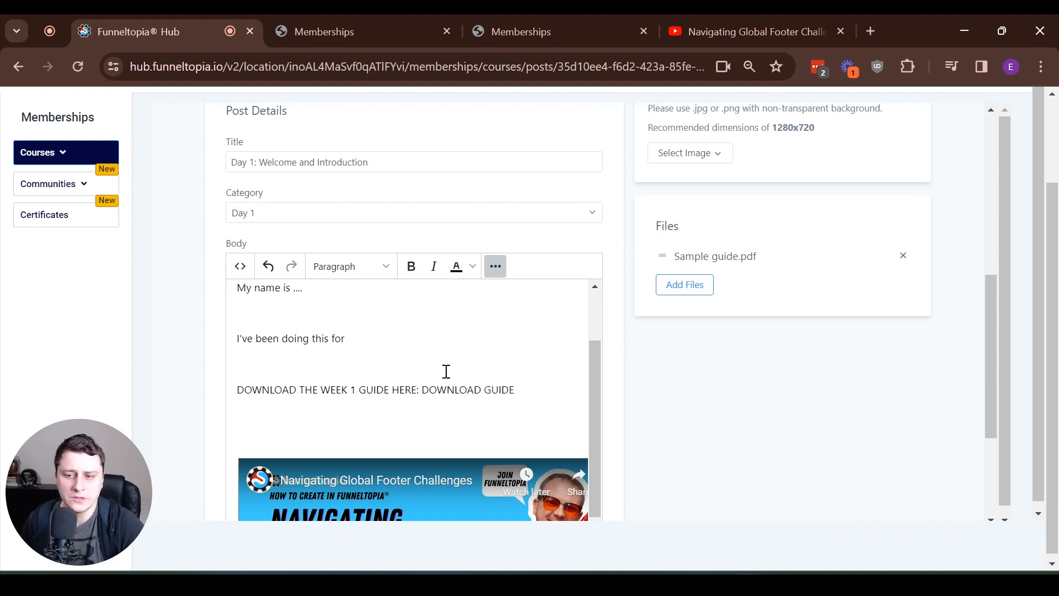
drag(422, 385, 515, 393)
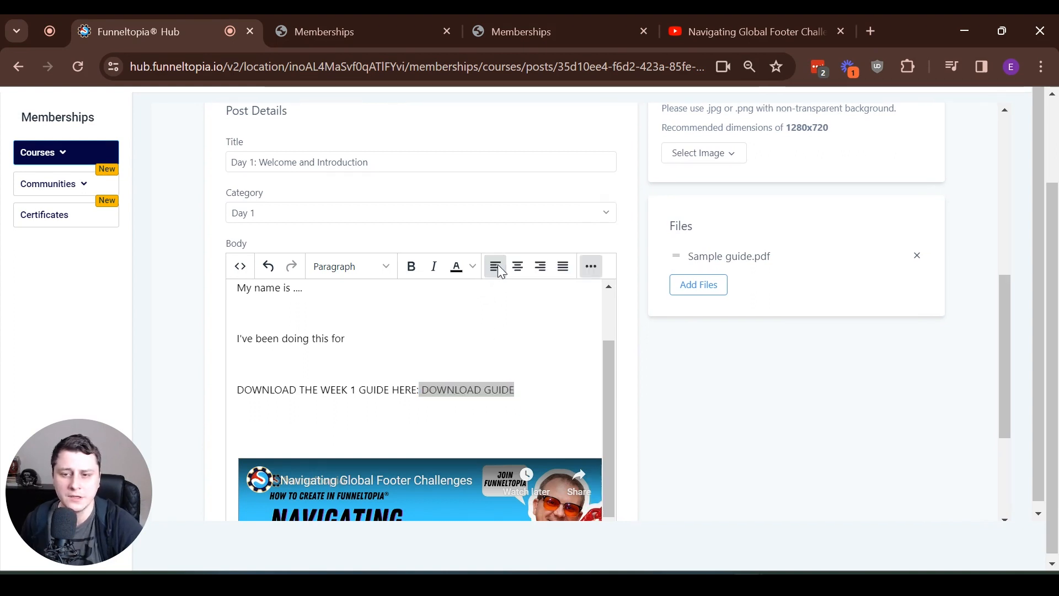
click(593, 267)
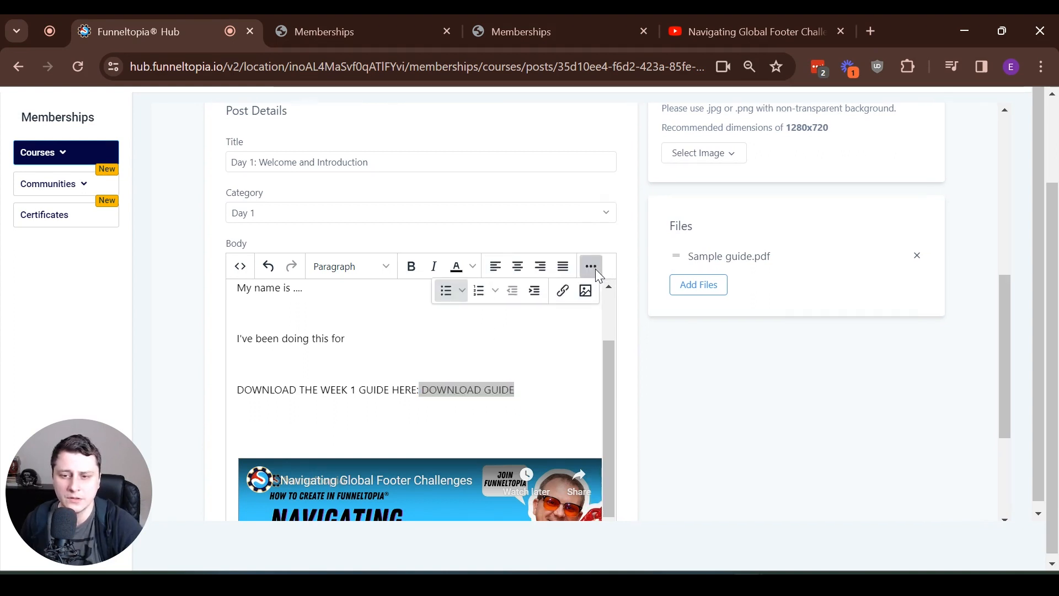
click(561, 291)
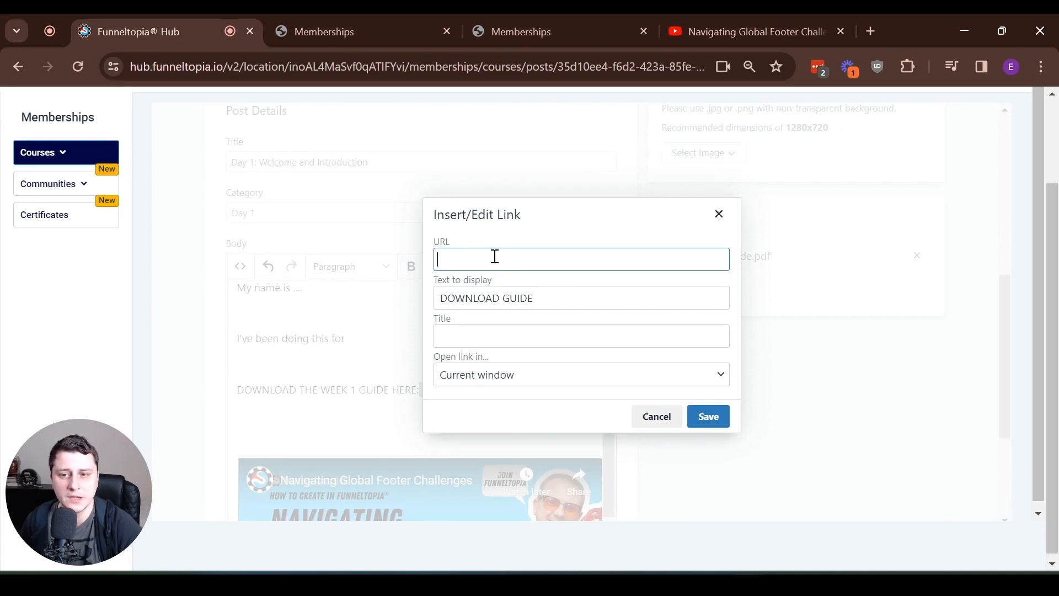
click(463, 376)
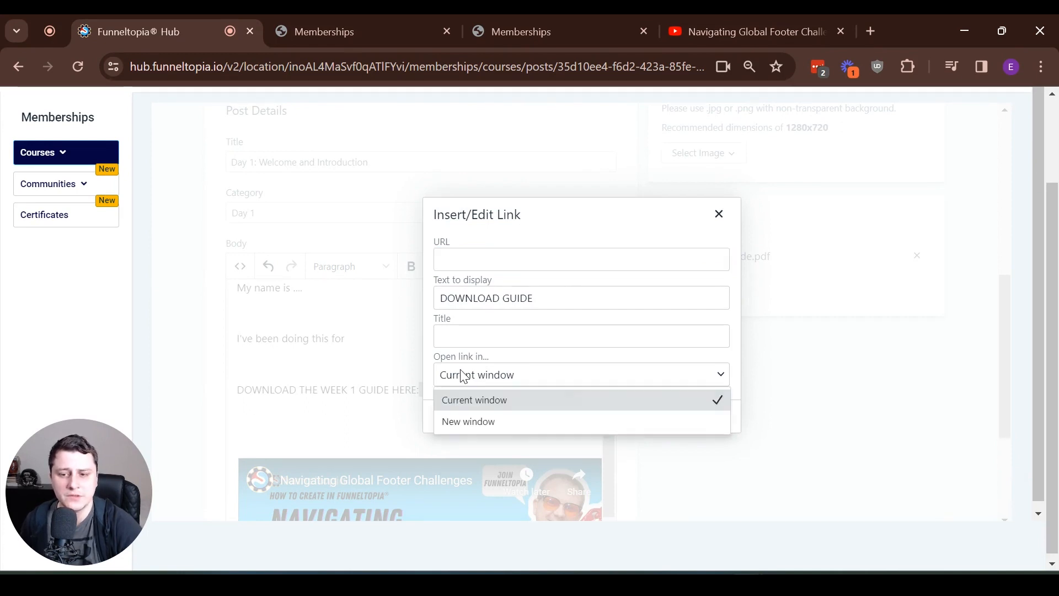
click(505, 421)
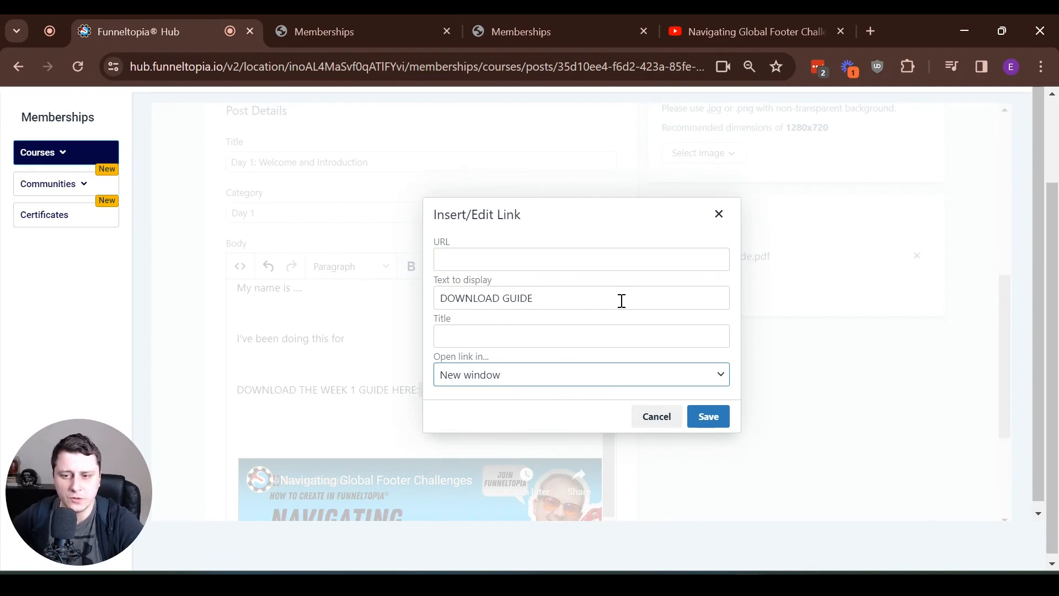
click(484, 266)
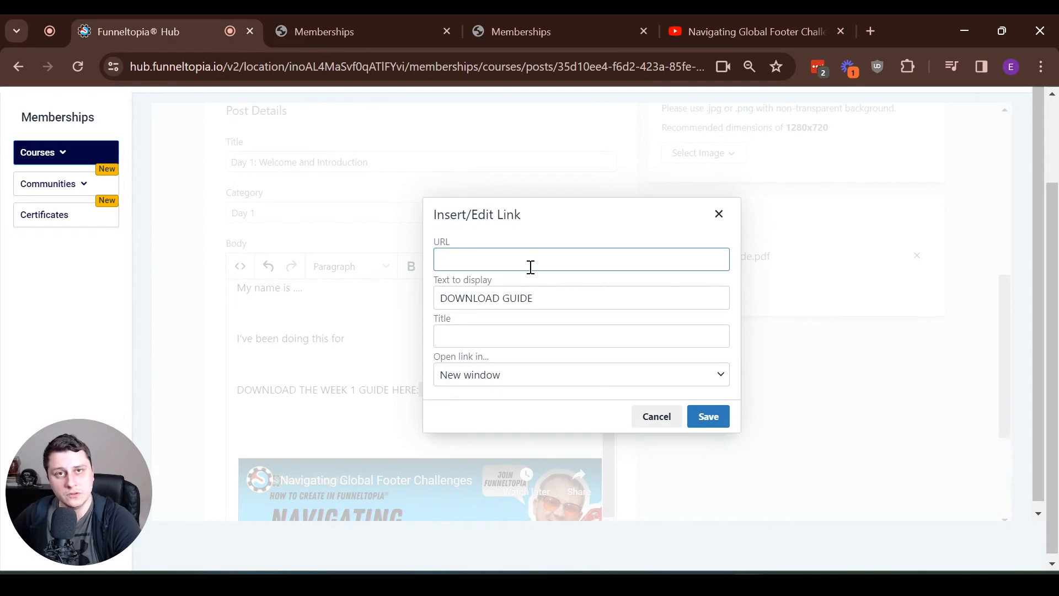
click(661, 414)
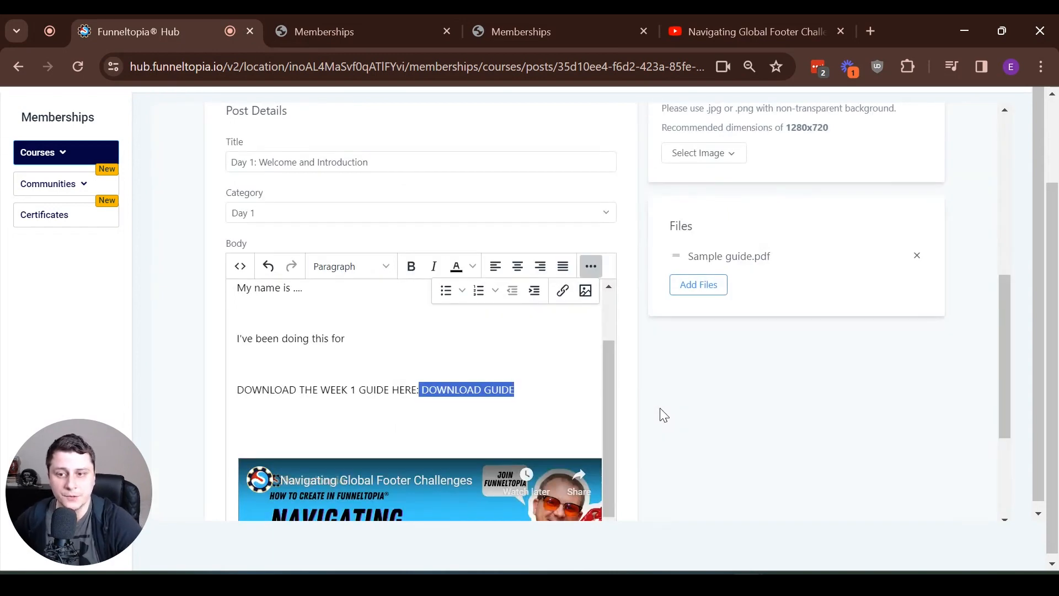
scroll(664, 415, up, 2)
scroll(400, 446, down, 2)
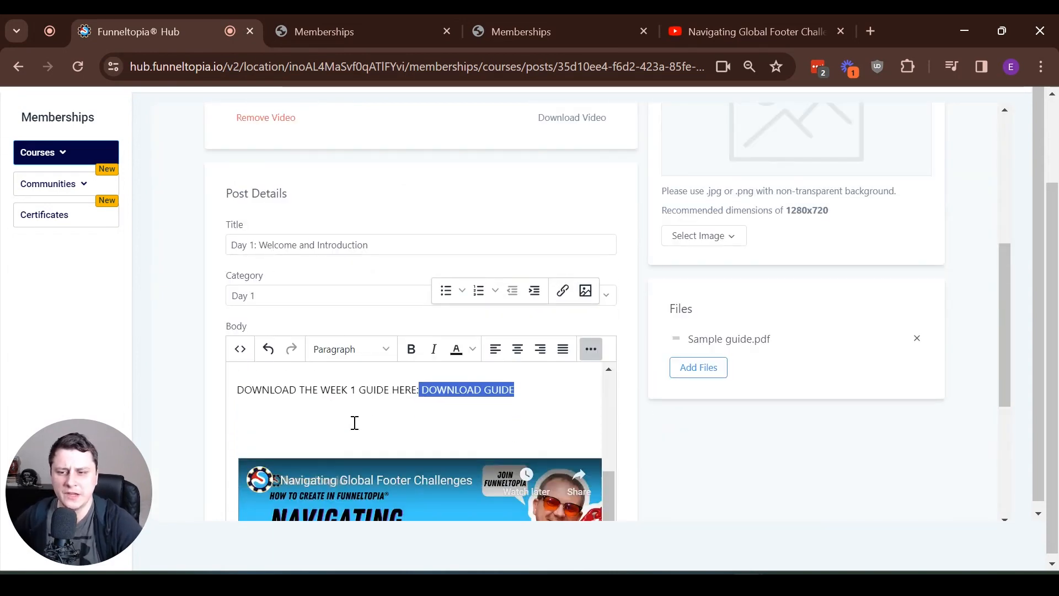
scroll(328, 447, up, 2)
click(369, 435)
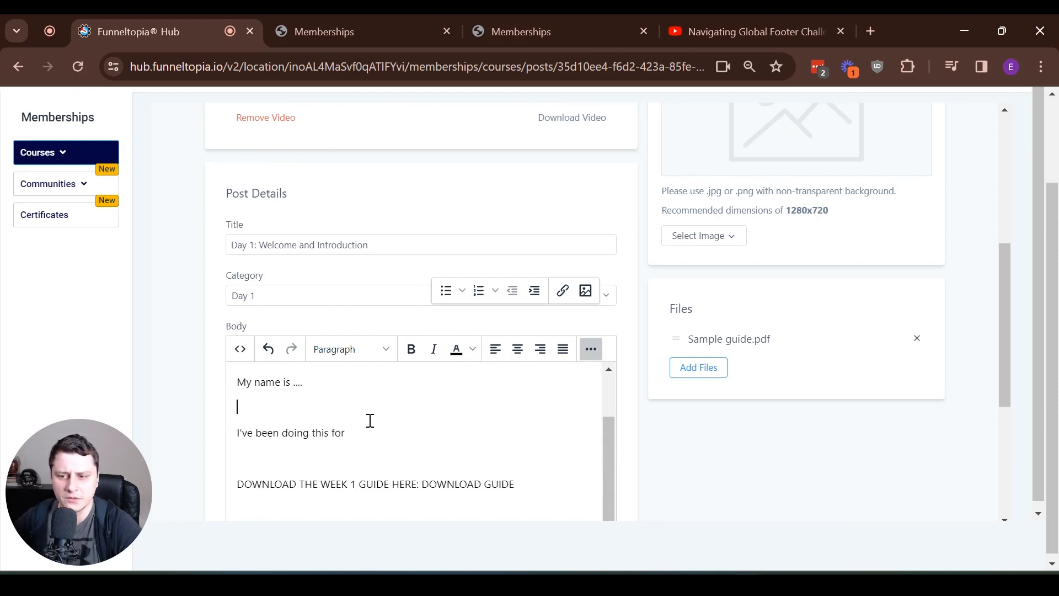
scroll(369, 420, up, 2)
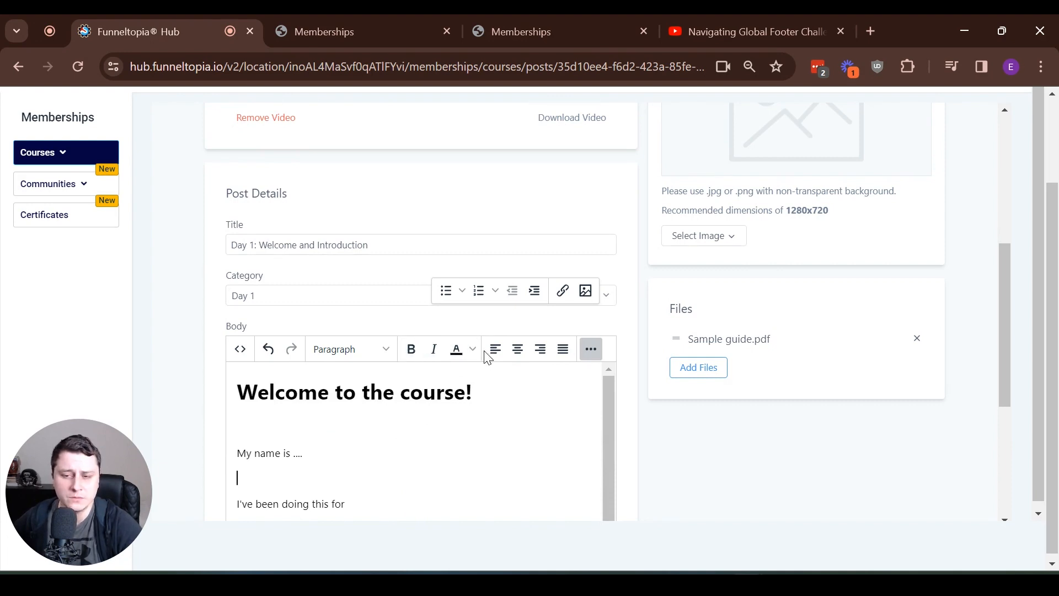
click(589, 350)
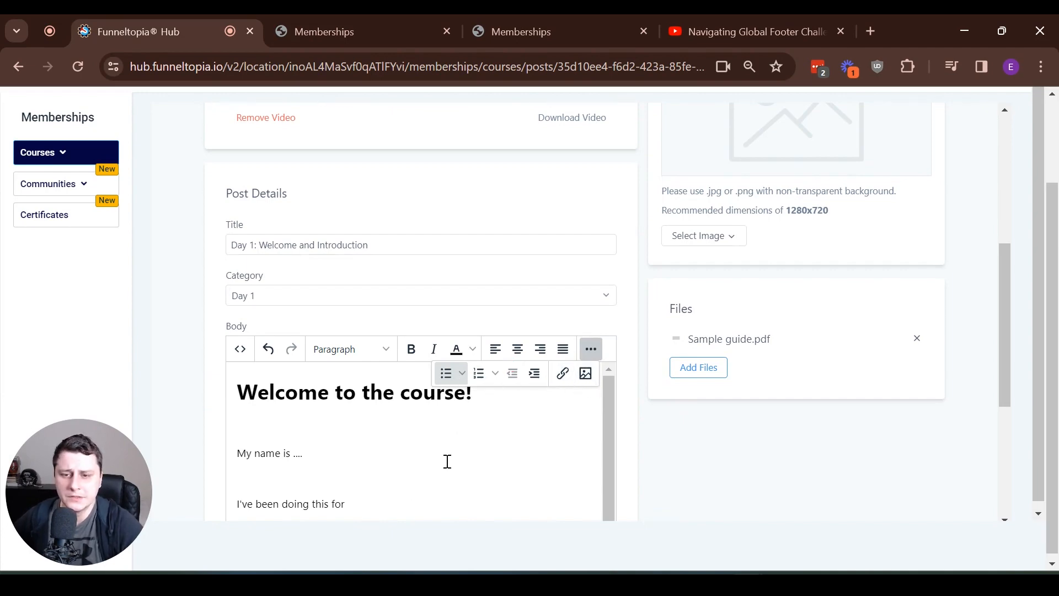
scroll(792, 416, up, 6)
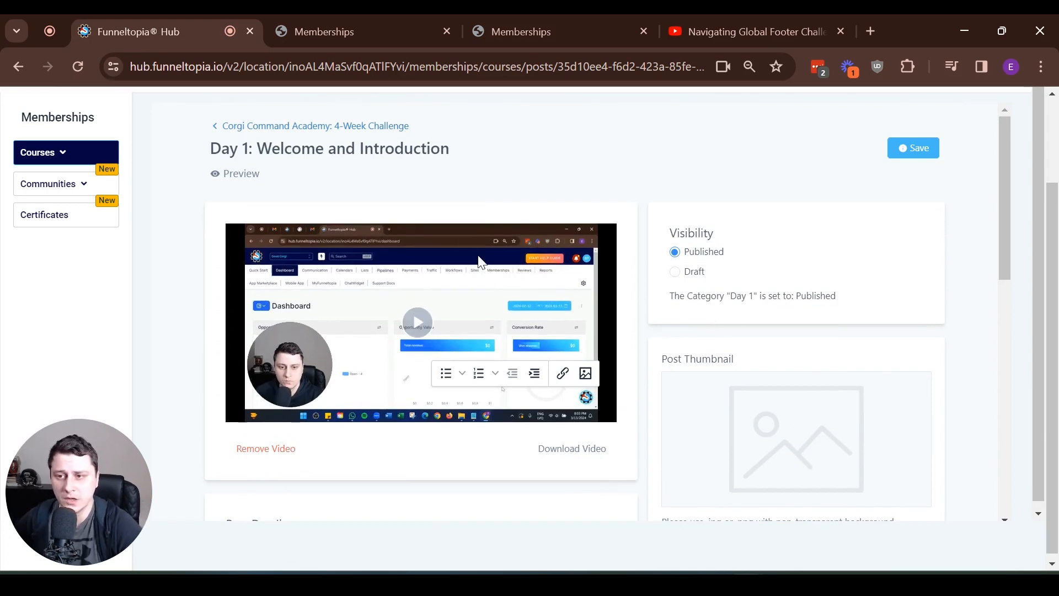
scroll(482, 174, down, 1)
scroll(453, 193, down, 3)
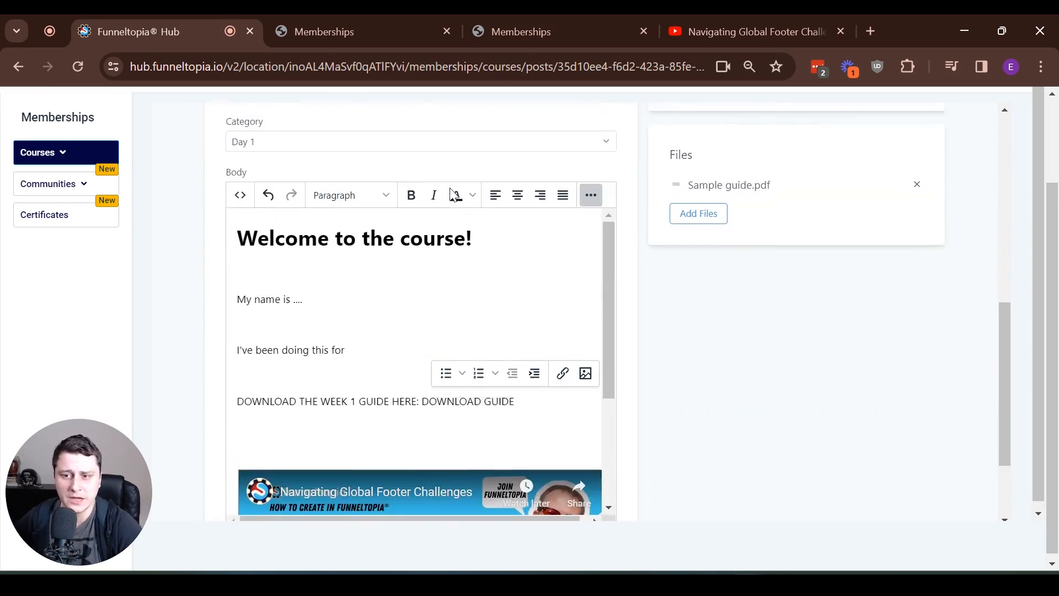
- Save the Day 1 lesson and go back to the course outline of Corgi Command Academy: 4-Week Challenge
scroll(449, 194, up, 9)
click(910, 152)
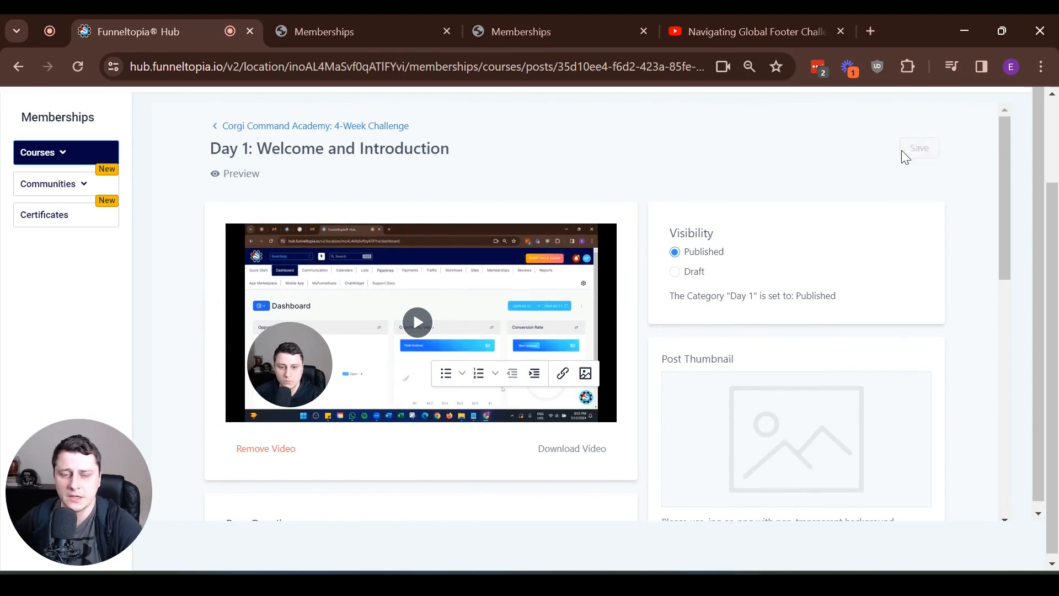
click(287, 127)
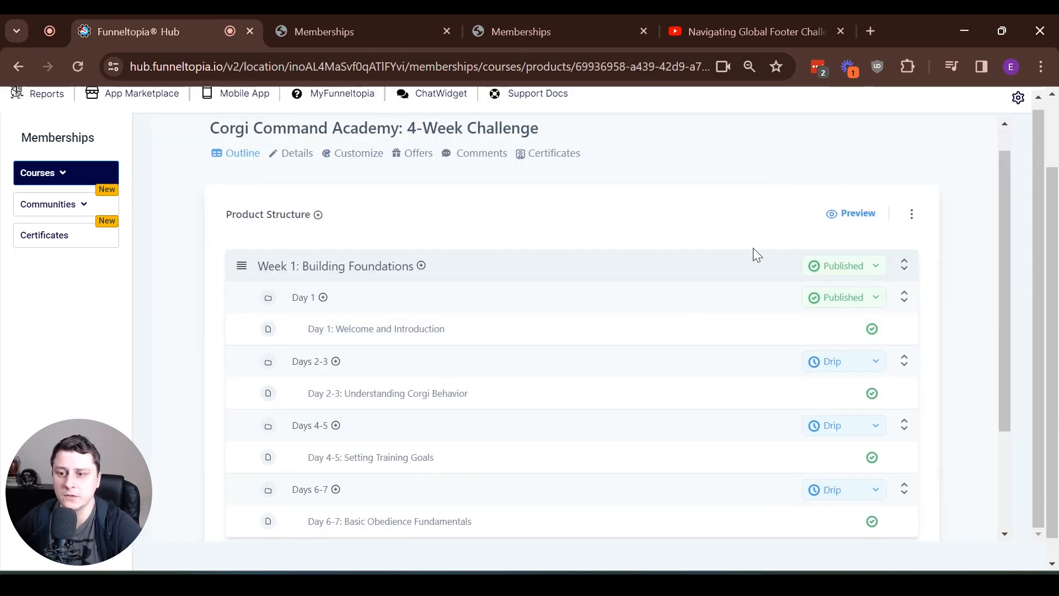
- Examine the course outline, covering the Week 1 subcategories, their lessons and publishing states, and the Week 2 category
scroll(496, 256, down, 5)
scroll(512, 265, up, 3)
scroll(511, 264, down, 3)
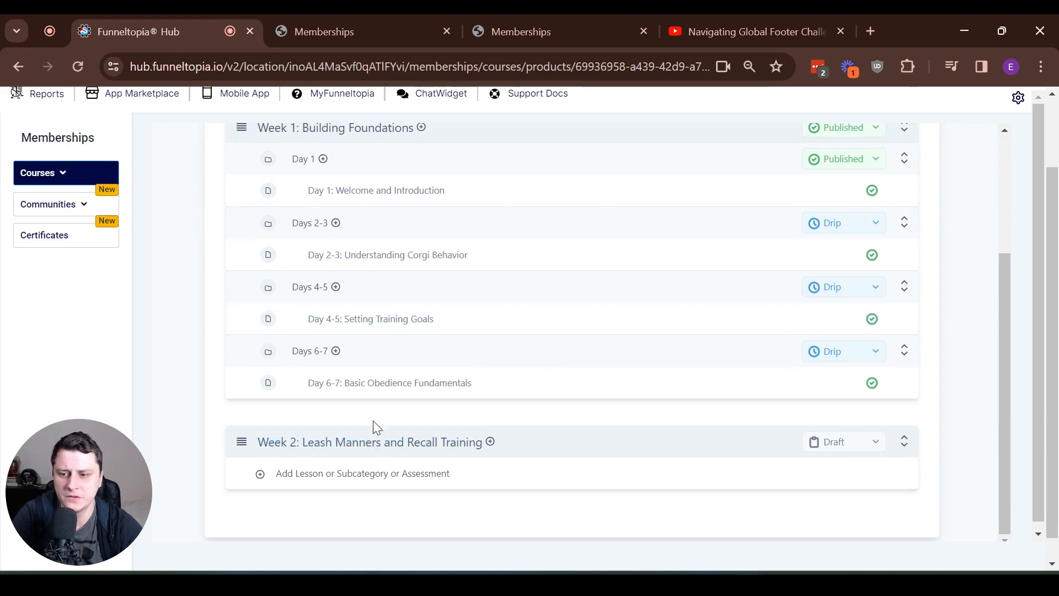
scroll(296, 488, down, 1)
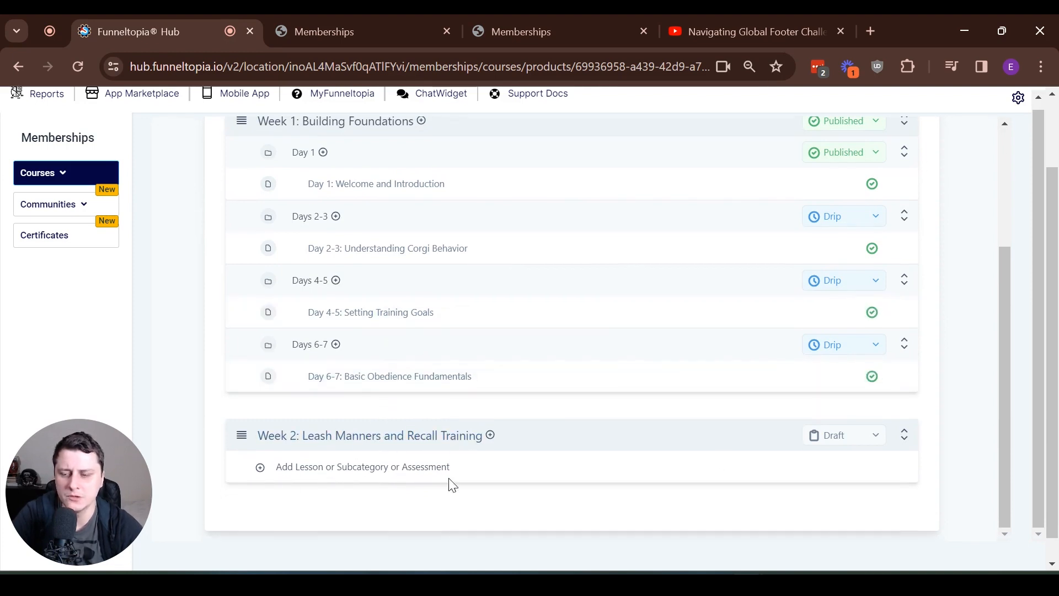
scroll(310, 364, down, 1)
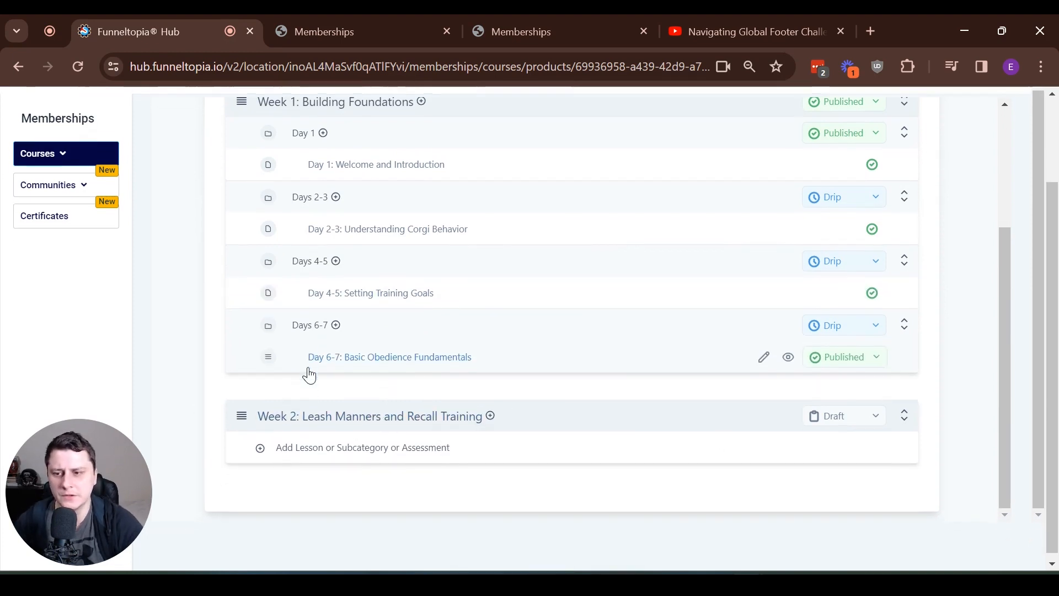
scroll(309, 370, up, 3)
scroll(309, 376, up, 3)
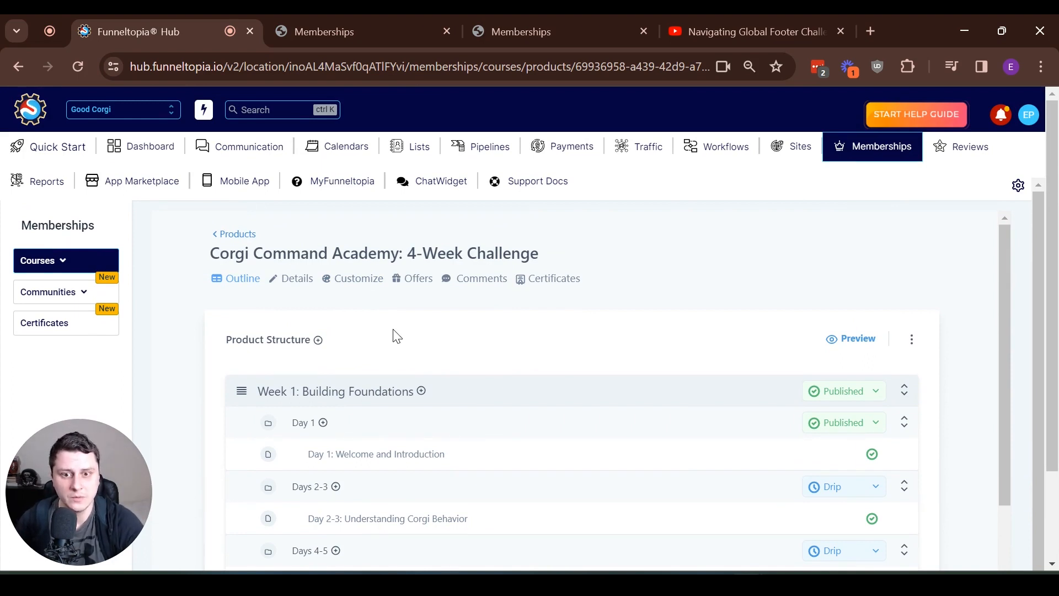
scroll(464, 201, down, 2)
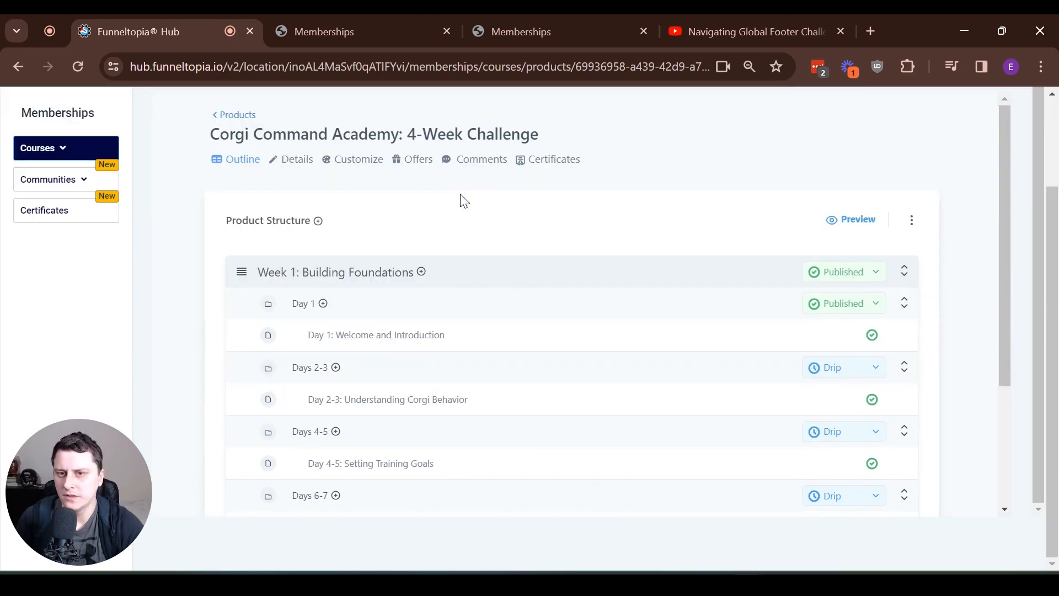